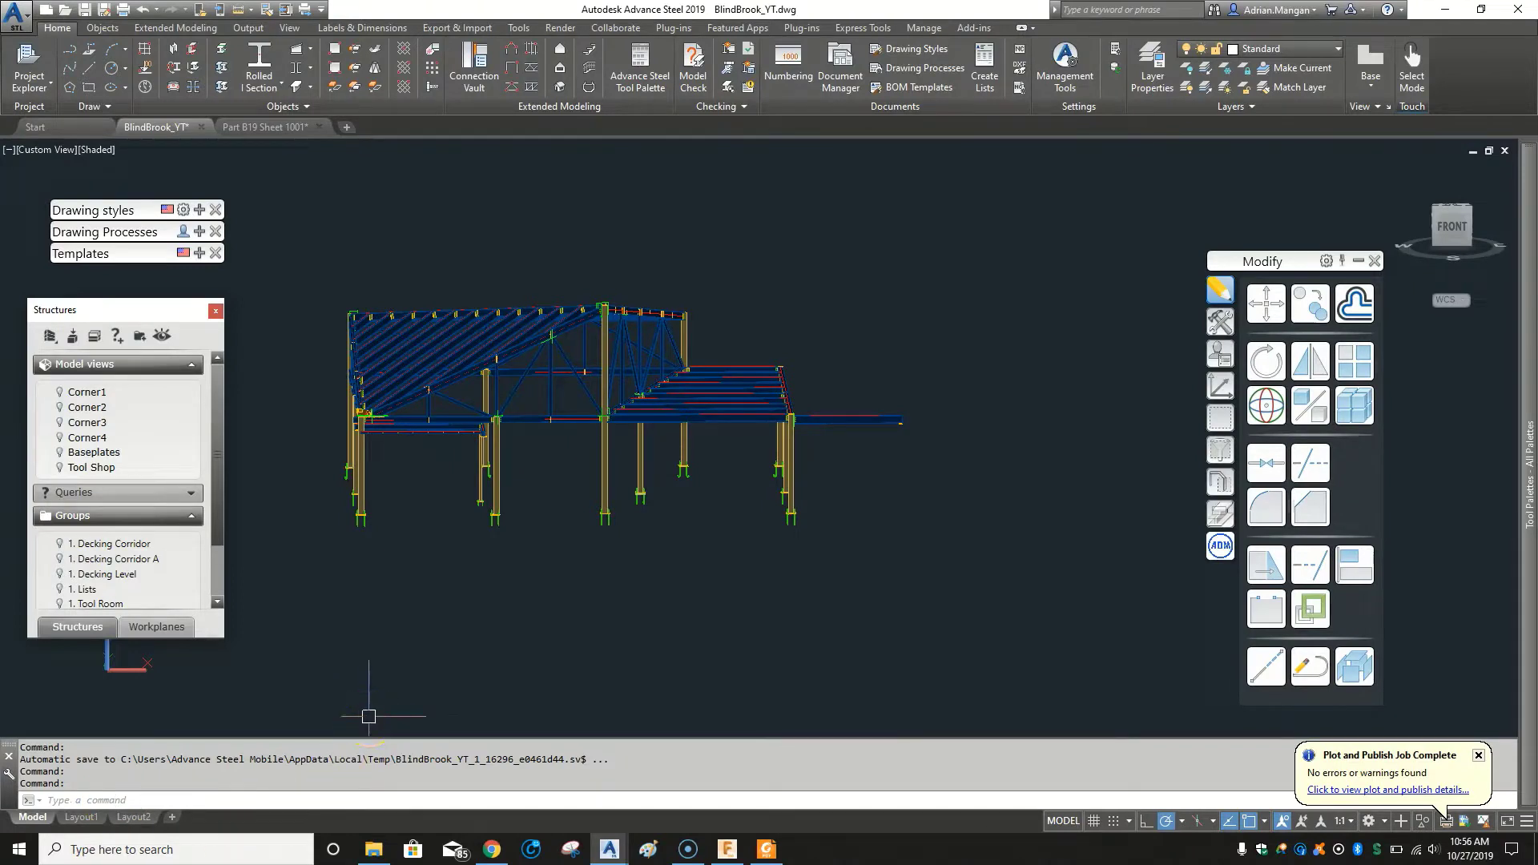
scroll(525, 589, down, 2)
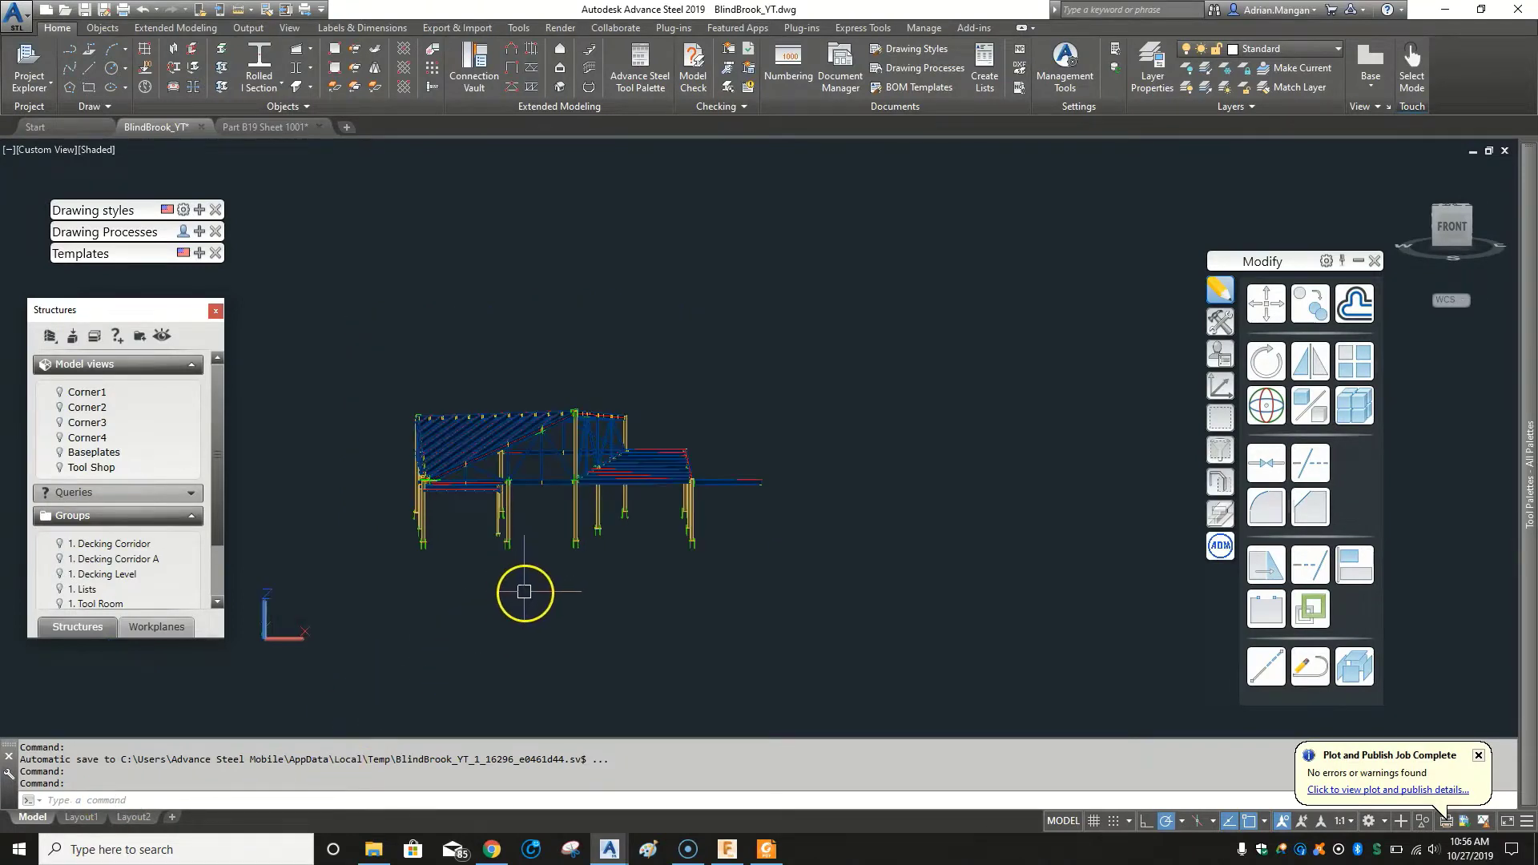
Orbit the building model into a perspective view and pan it slightly up and left.
mouse_move(525, 593)
shift+middle_down()
mouse_move(545, 643)
mouse_move(715, 556)
shift+middle_up()
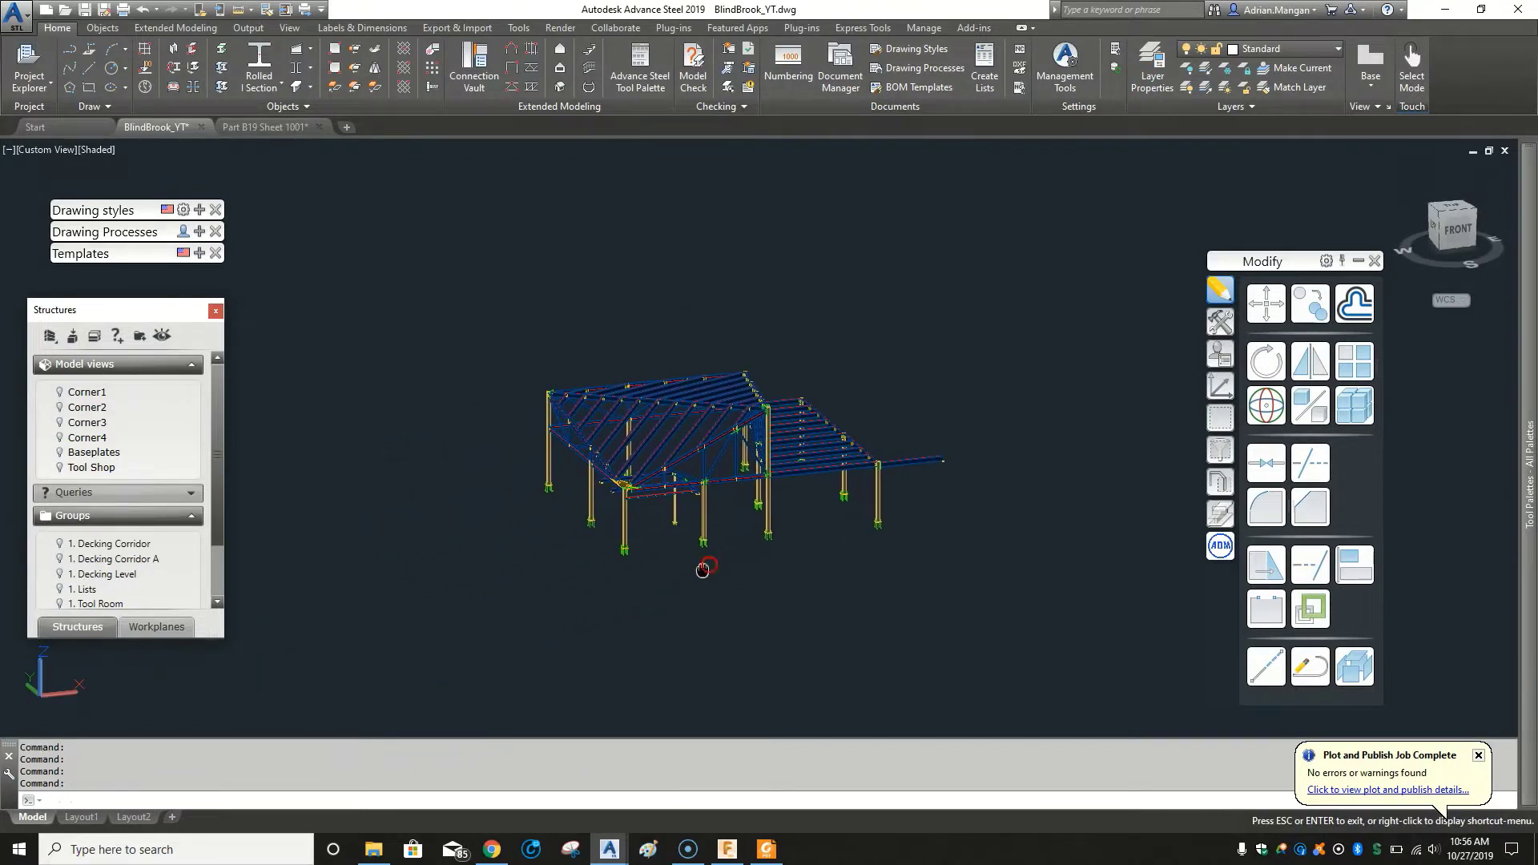
scroll(732, 516, up, 2)
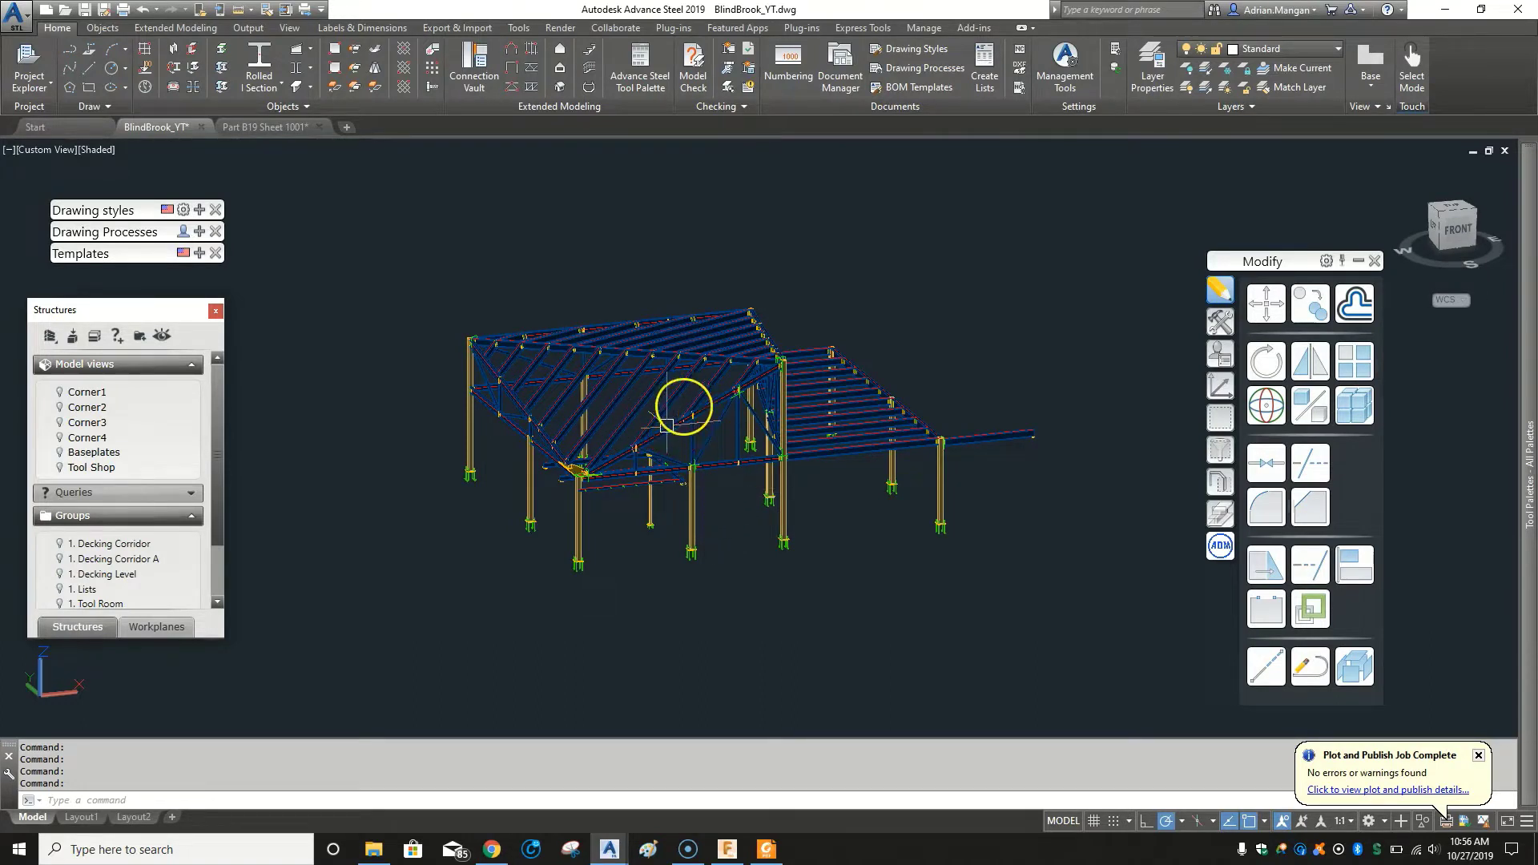
mouse_move(782, 475)
middle_down()
mouse_move(751, 449)
mouse_move(815, 471)
middle_up()
scroll(752, 449, up, 1)
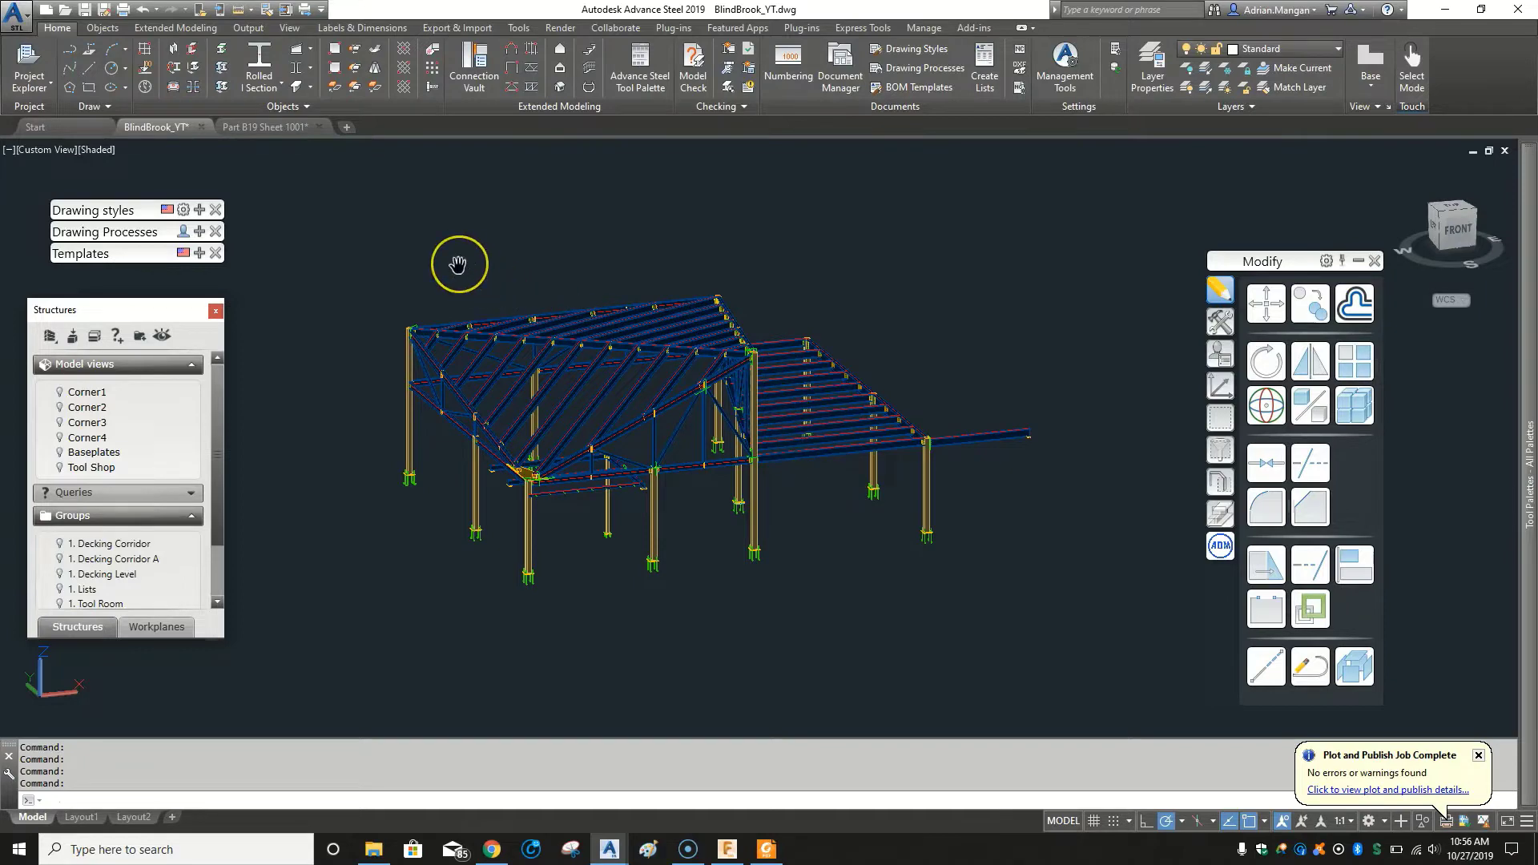
Switch to the Part B19 Sheet 1001 drawing and frame the beam sheet in view.
click(257, 129)
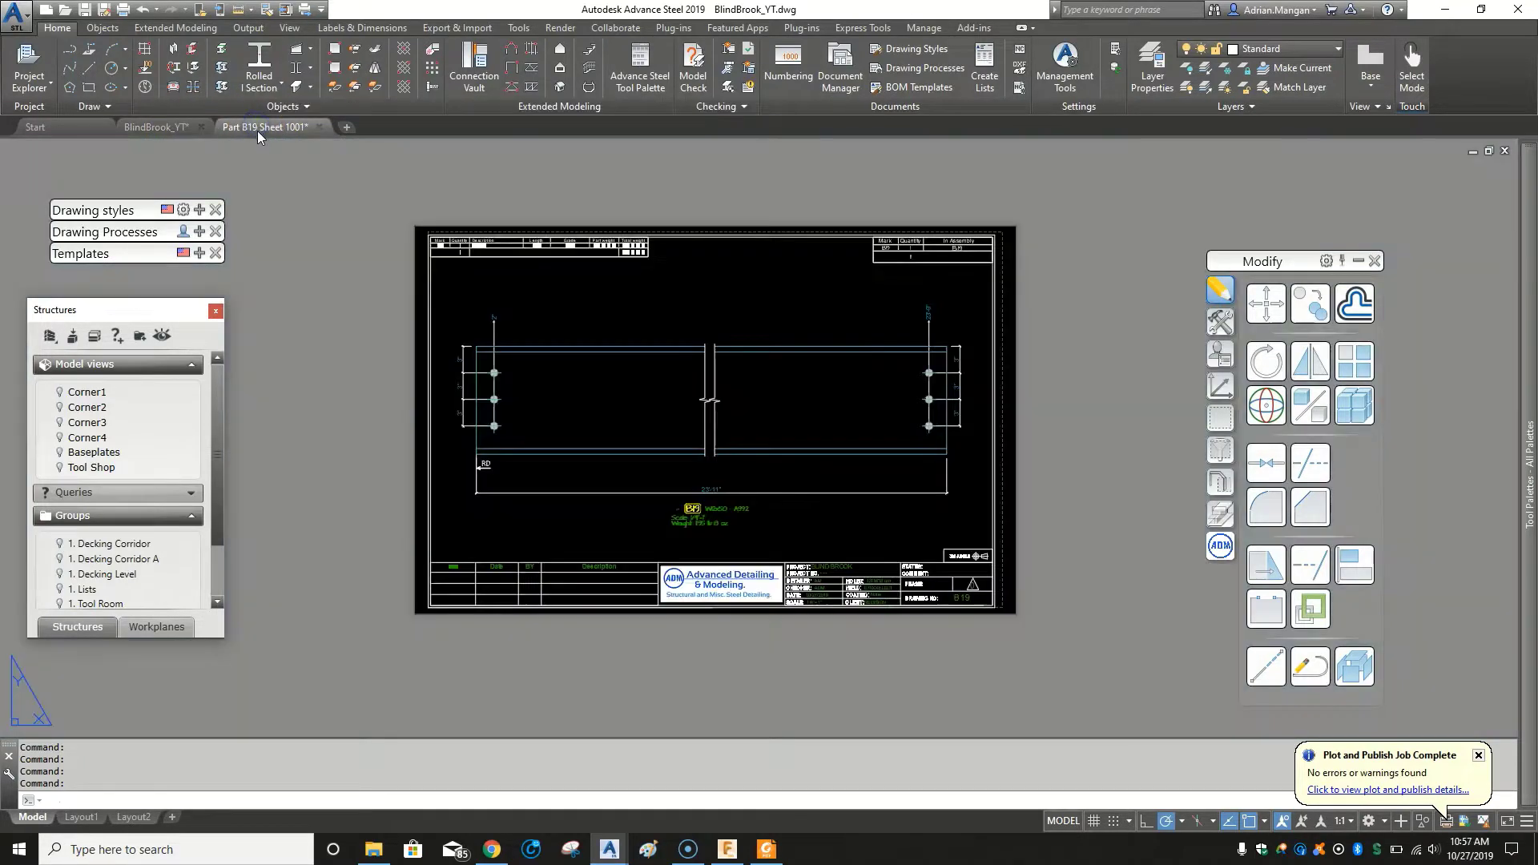
scroll(602, 361, up, 3)
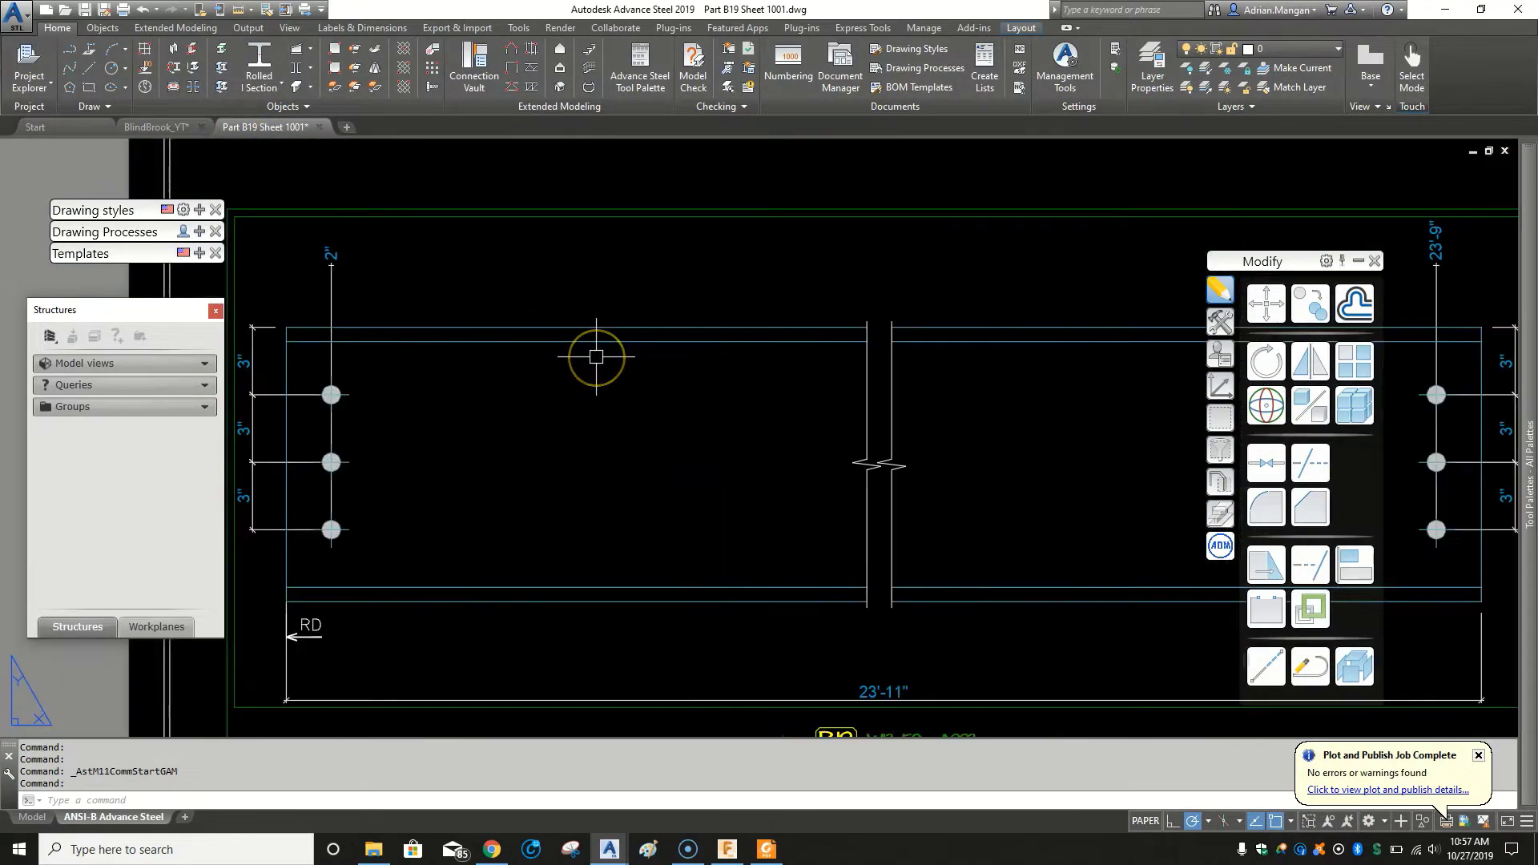
scroll(593, 354, down, 2)
middle_drag(594, 353, 510, 347)
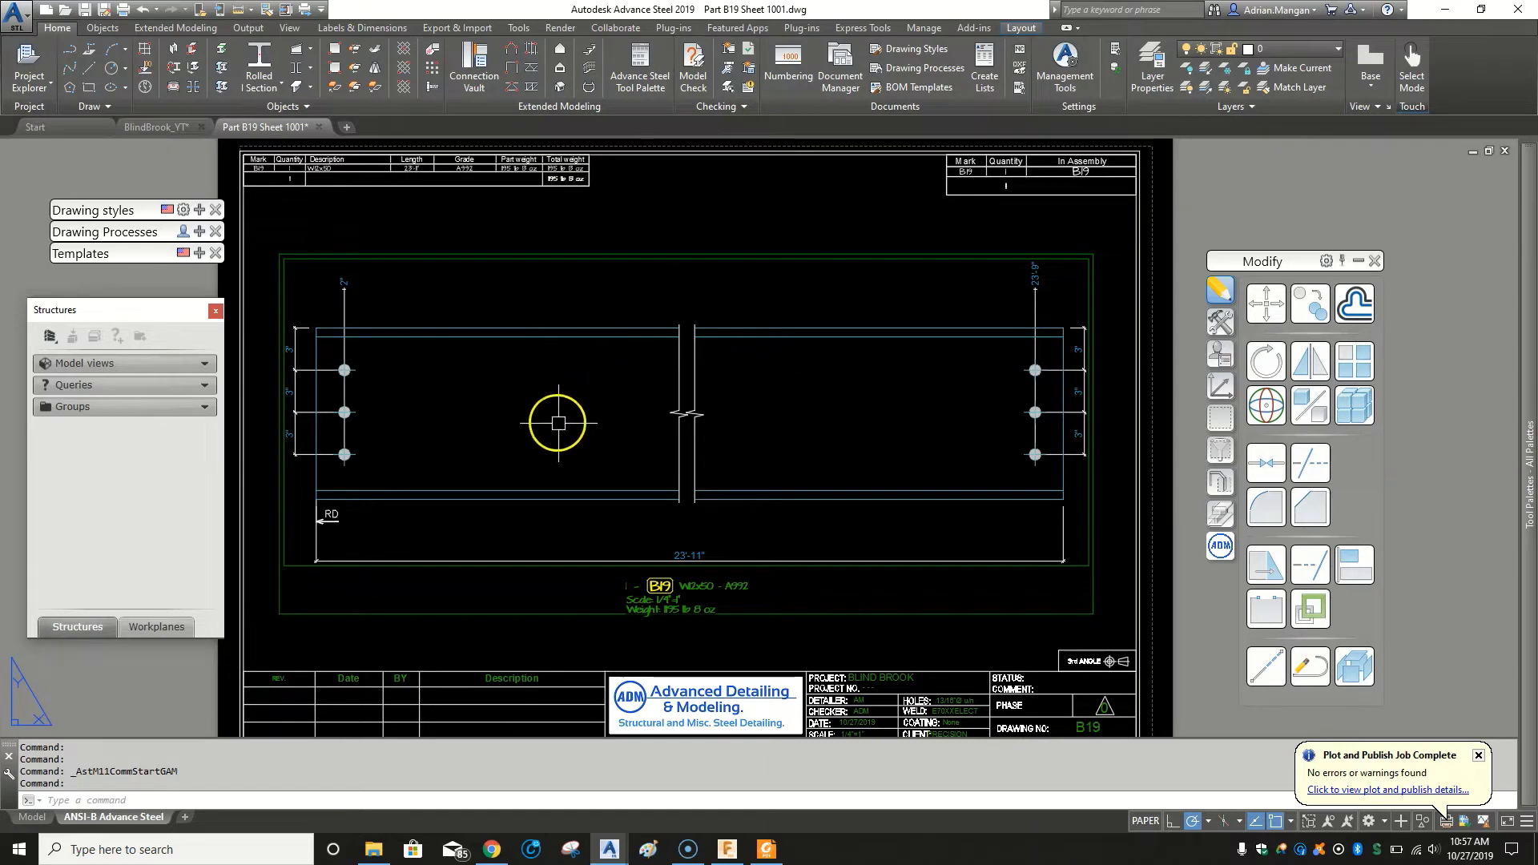
middle_drag(547, 349, 541, 360)
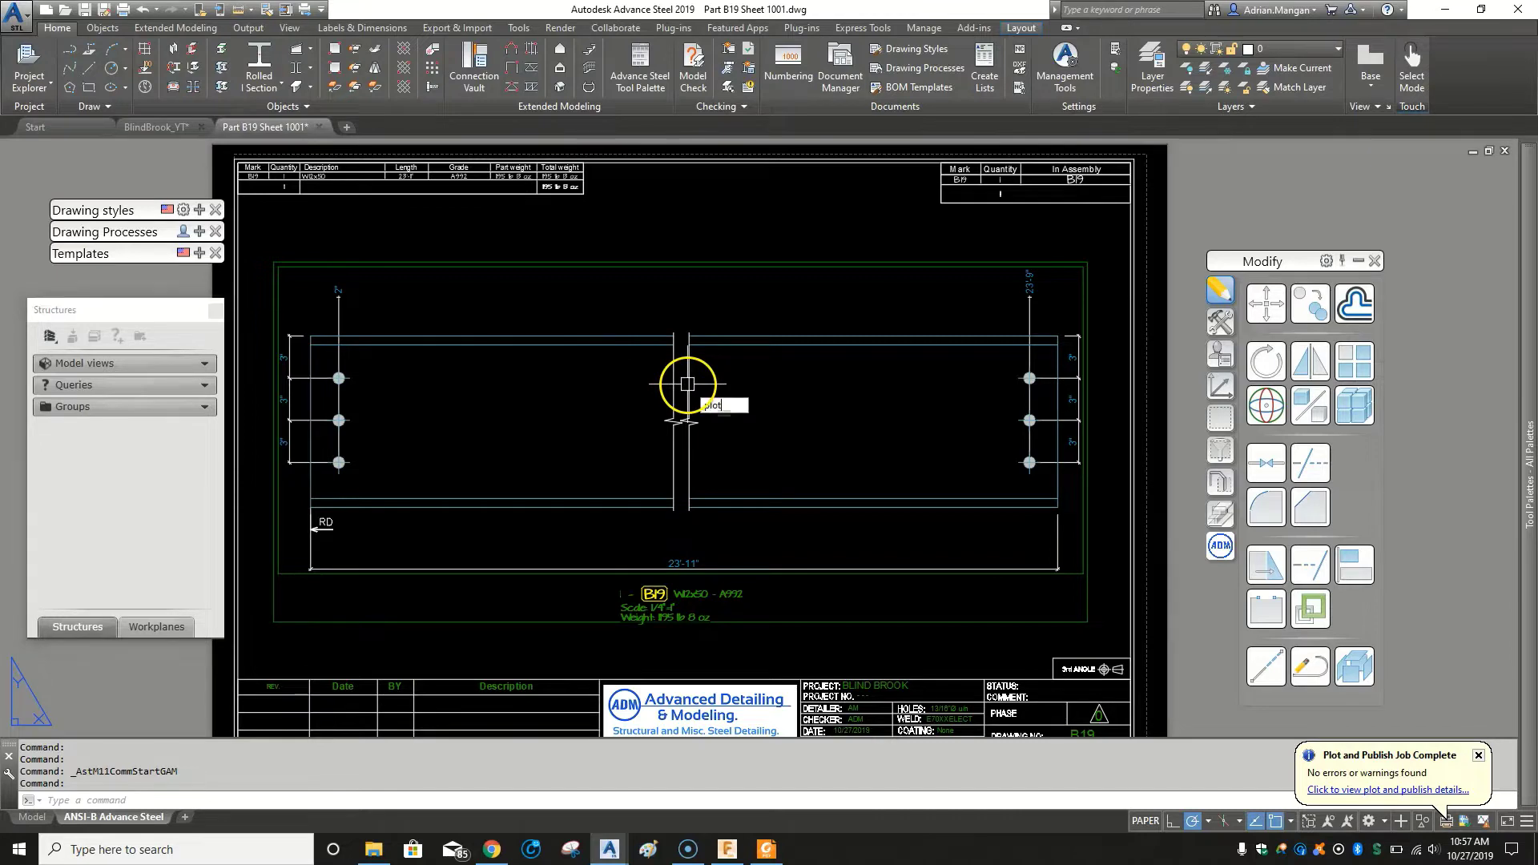
Plot the sheet to PDF with AdvanceSteel.ctb, overwriting the earlier PDF file.
key(Return)
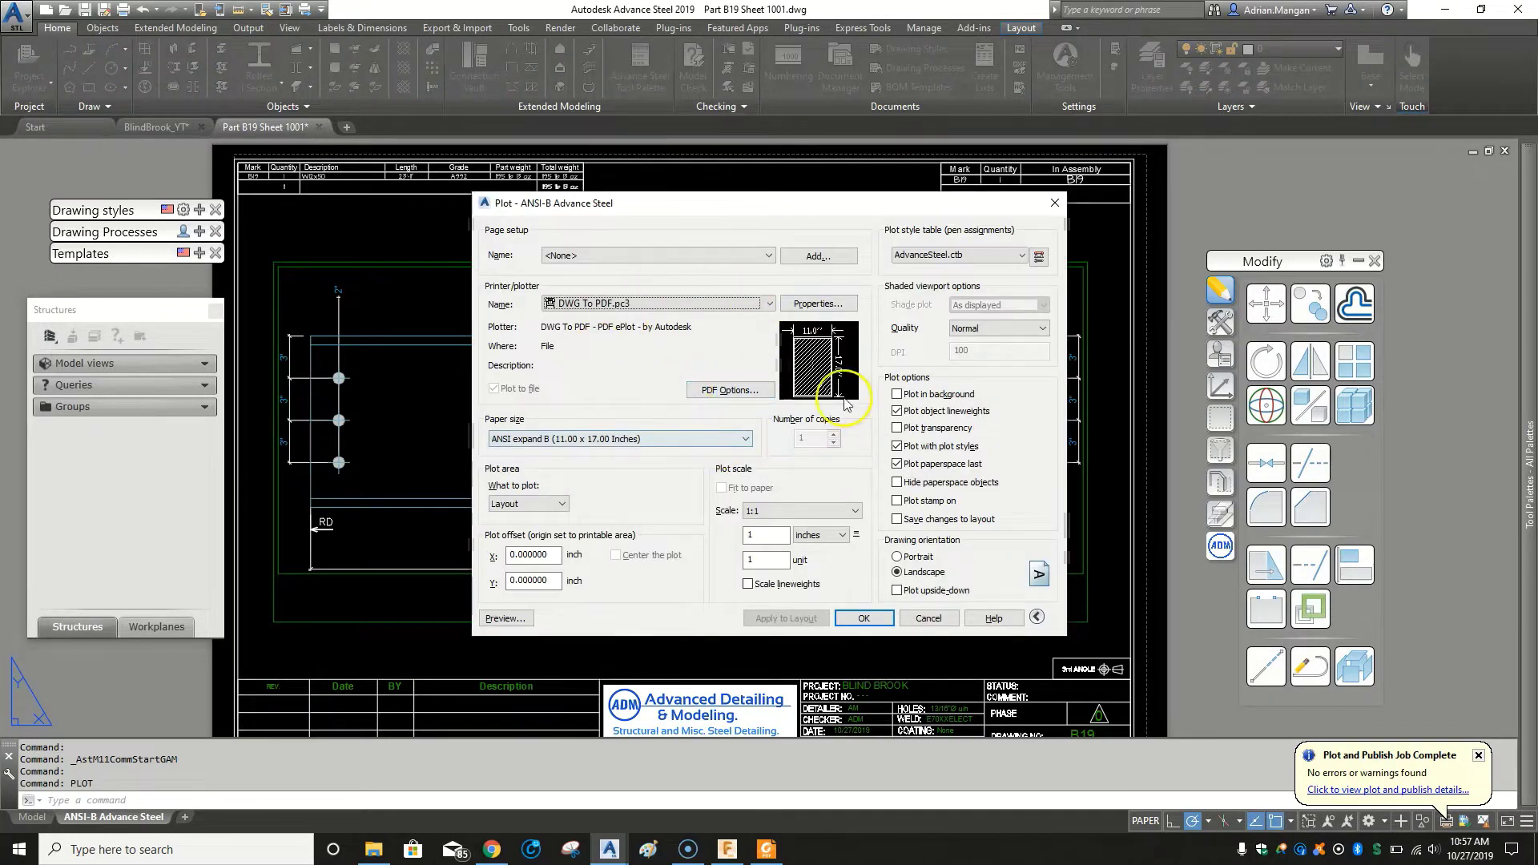
click(863, 618)
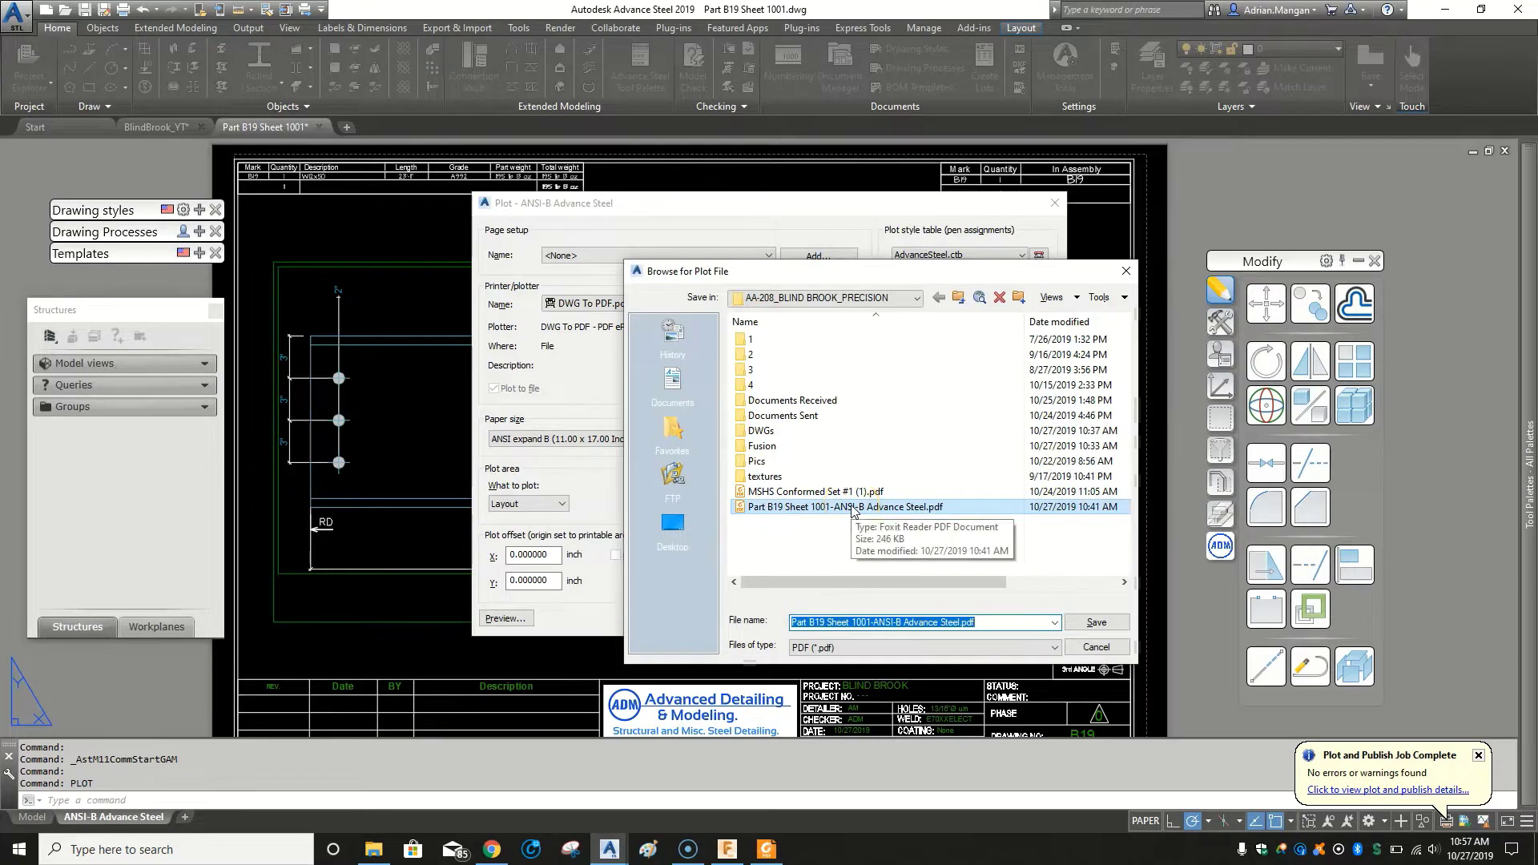
click(1096, 621)
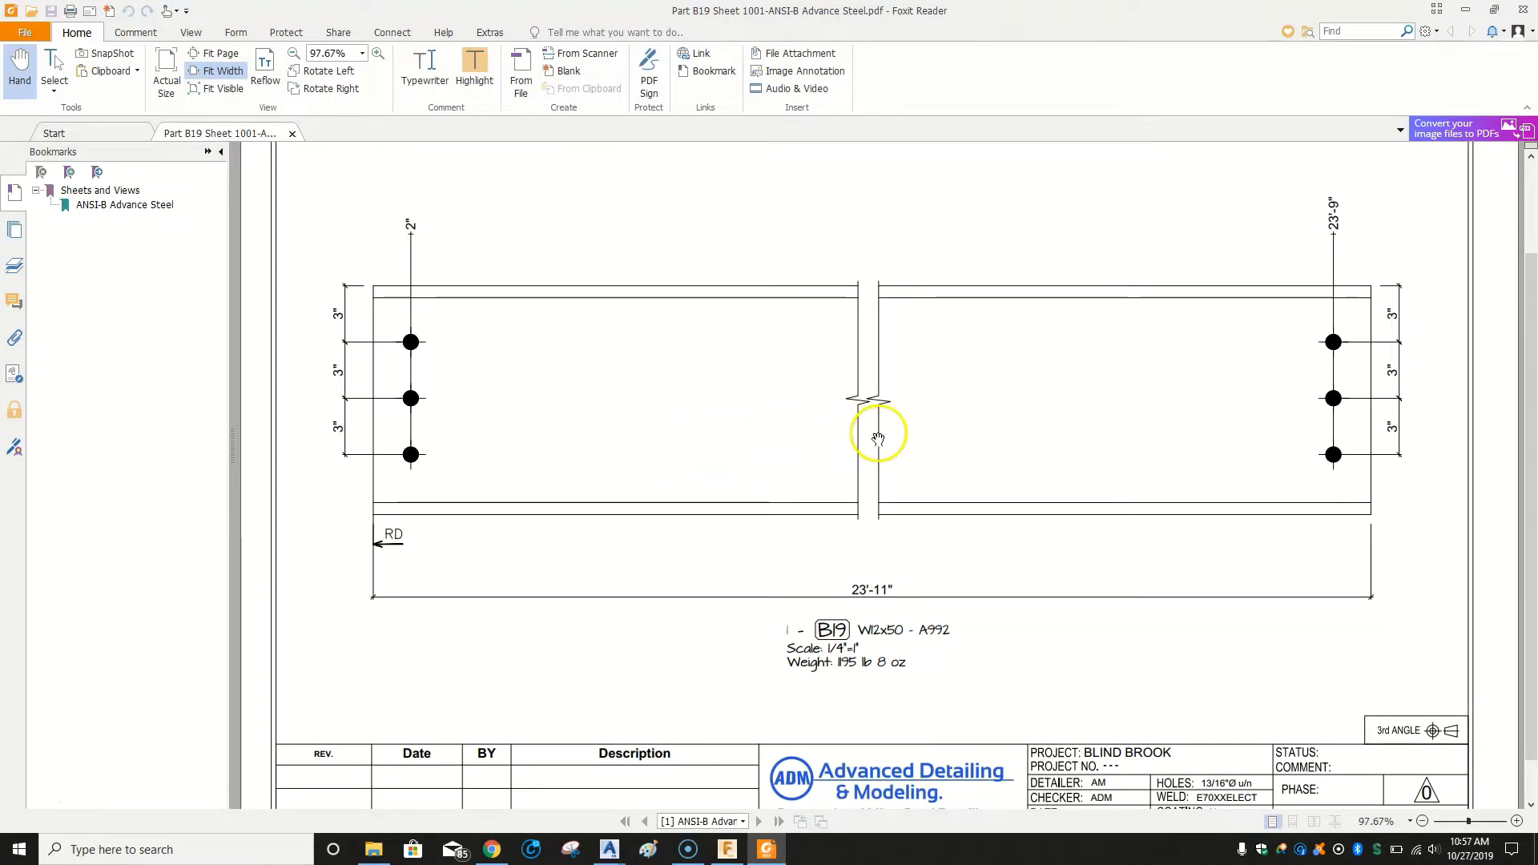
scroll(884, 427, down, 1)
scroll(866, 349, up, 2)
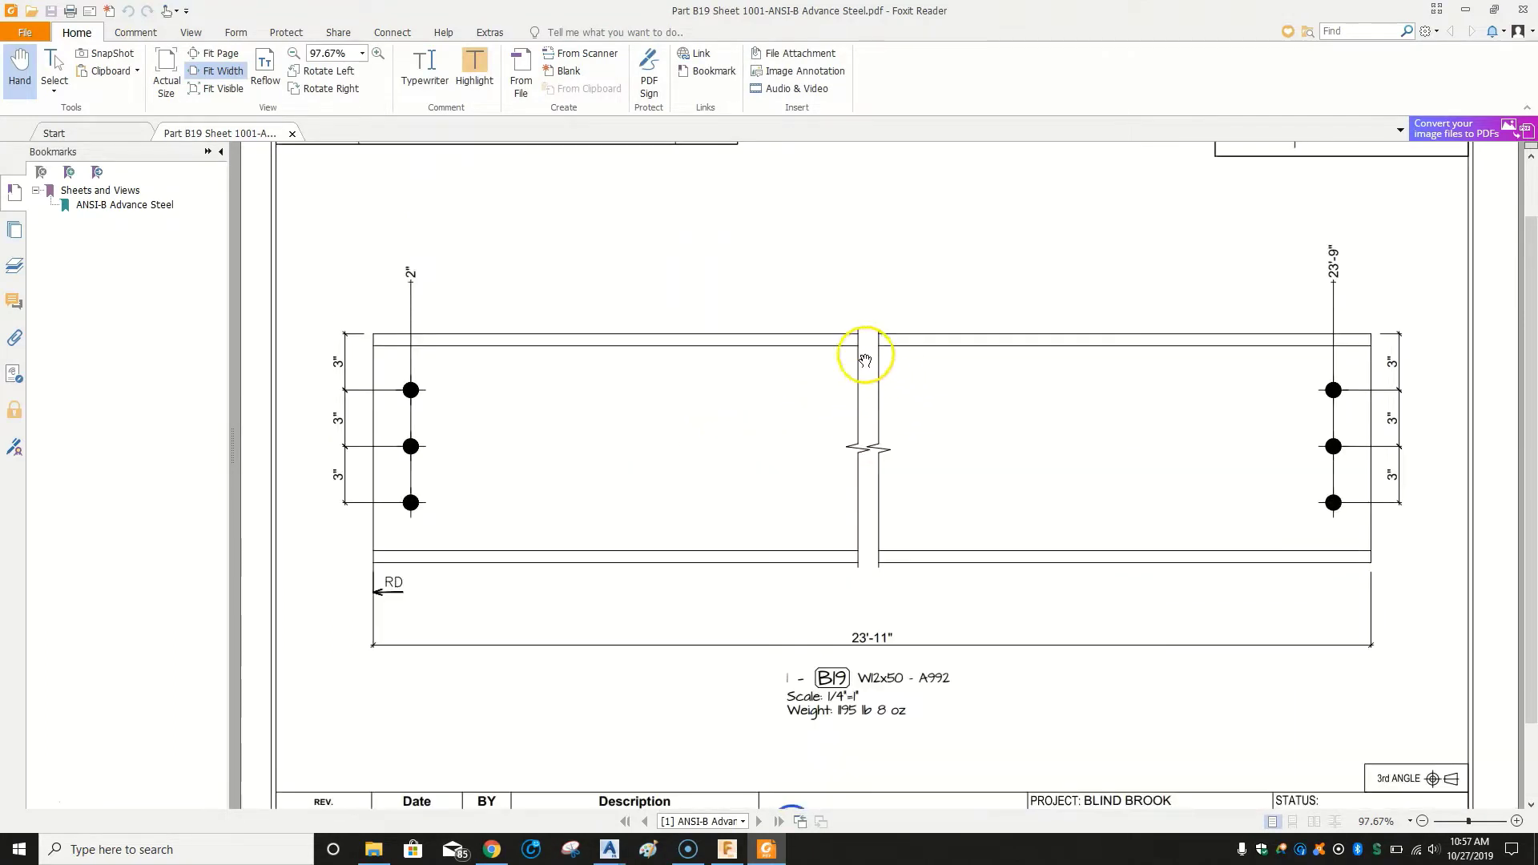
Fit the whole plotted B19 beam page in Foxit Reader, then close the PDF.
click(200, 60)
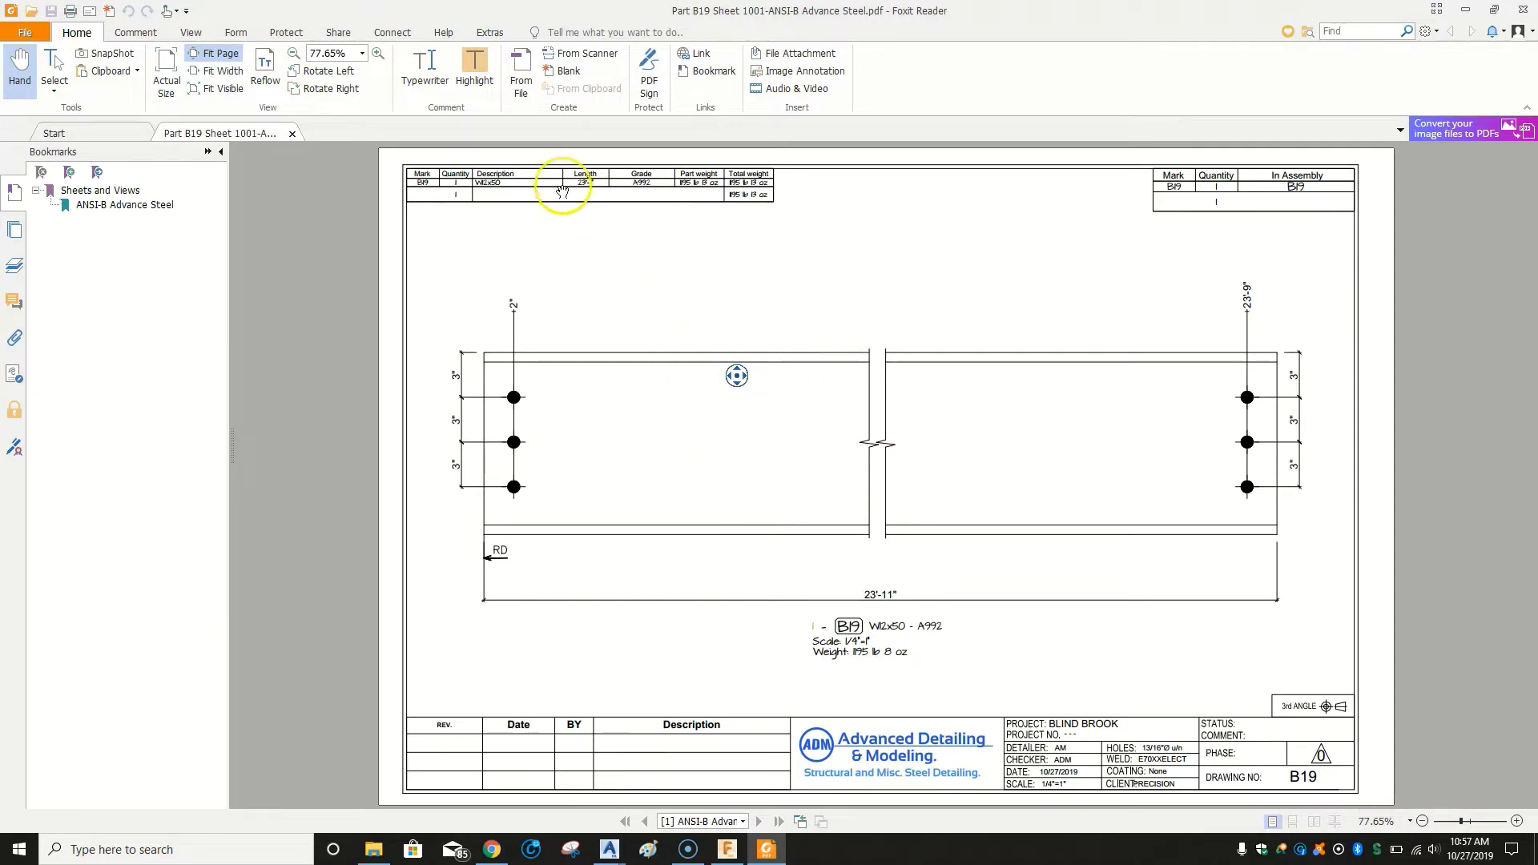
click(291, 133)
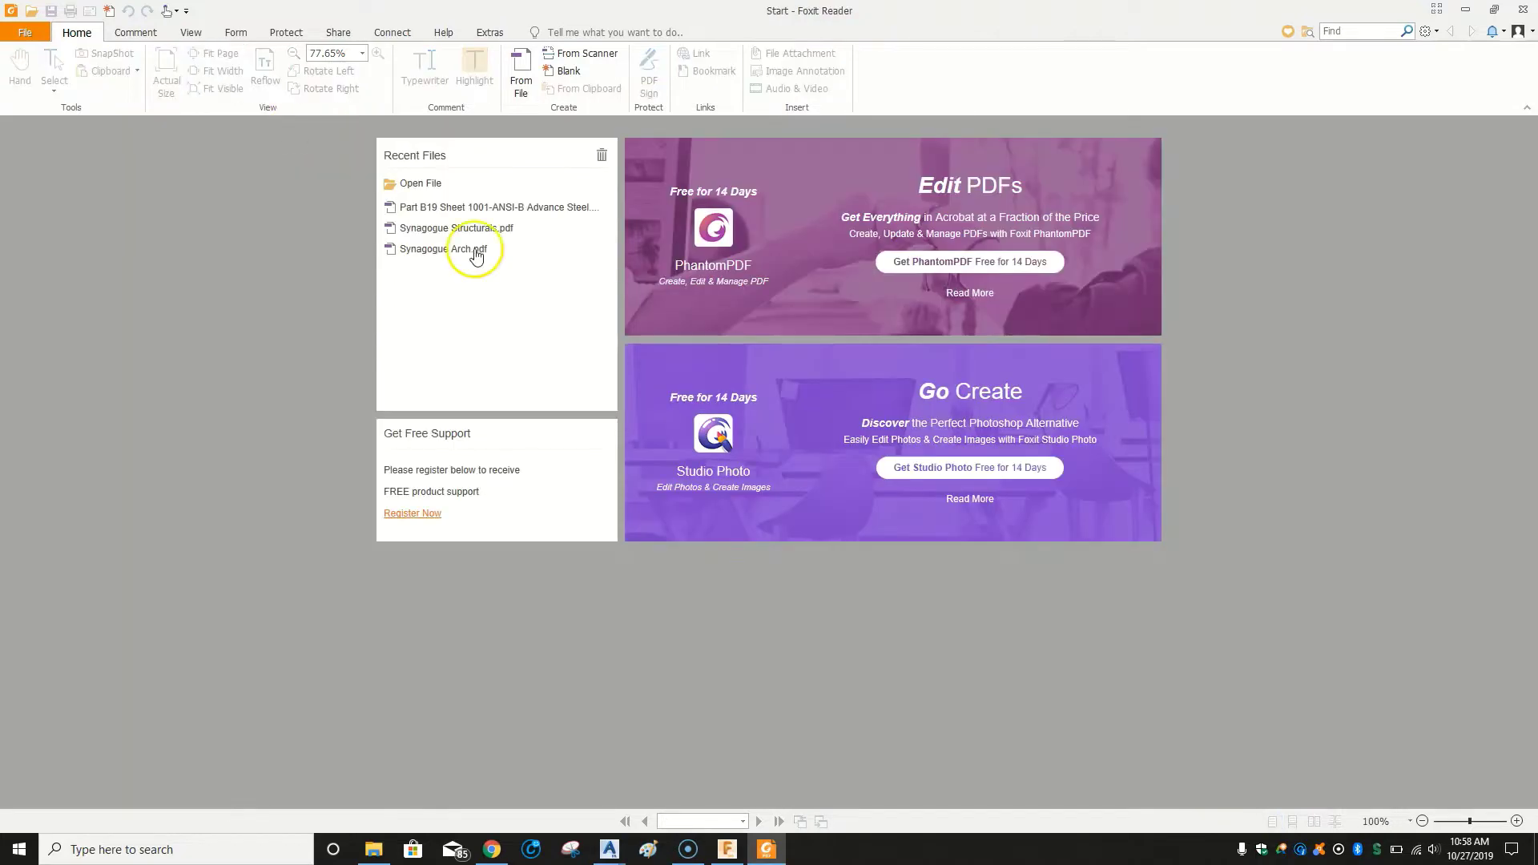
Back in Advance Steel, inspect the beam's visible and hidden line colours, then open Management Tools.
click(1466, 10)
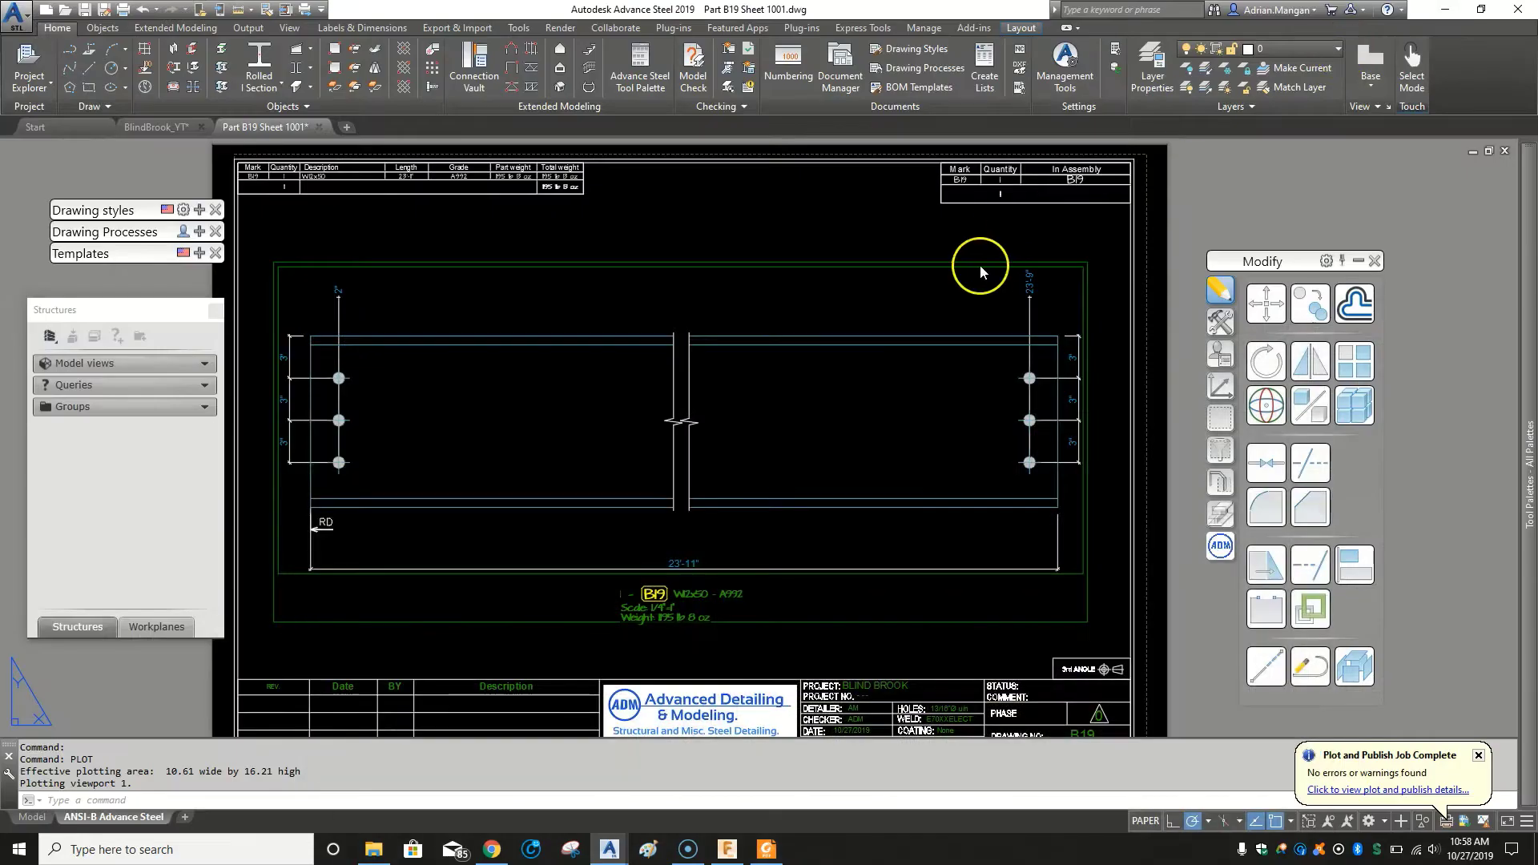
scroll(710, 320, up, 1)
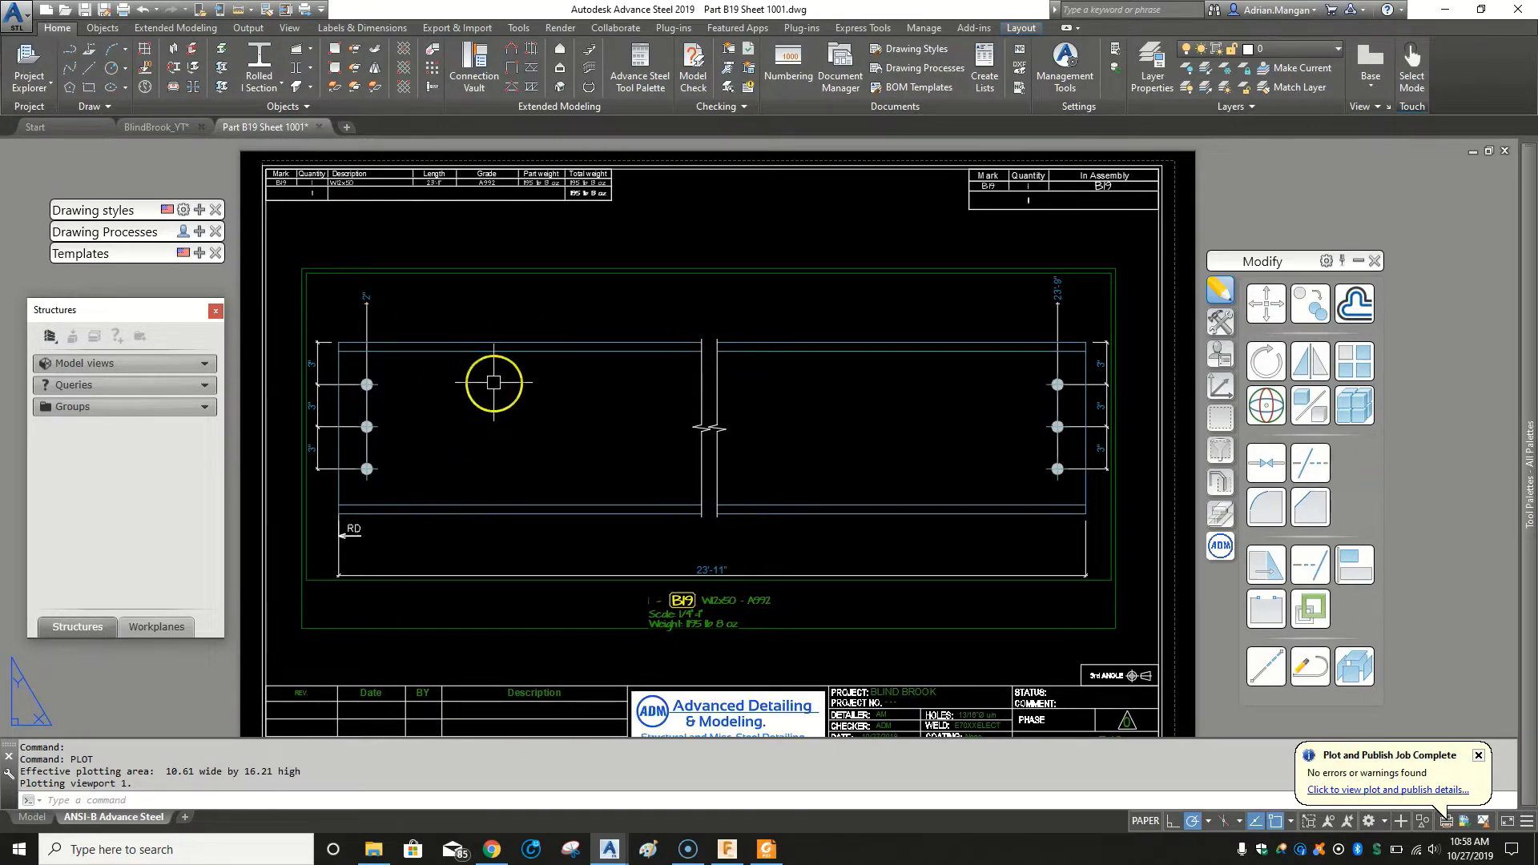
double_click(498, 344)
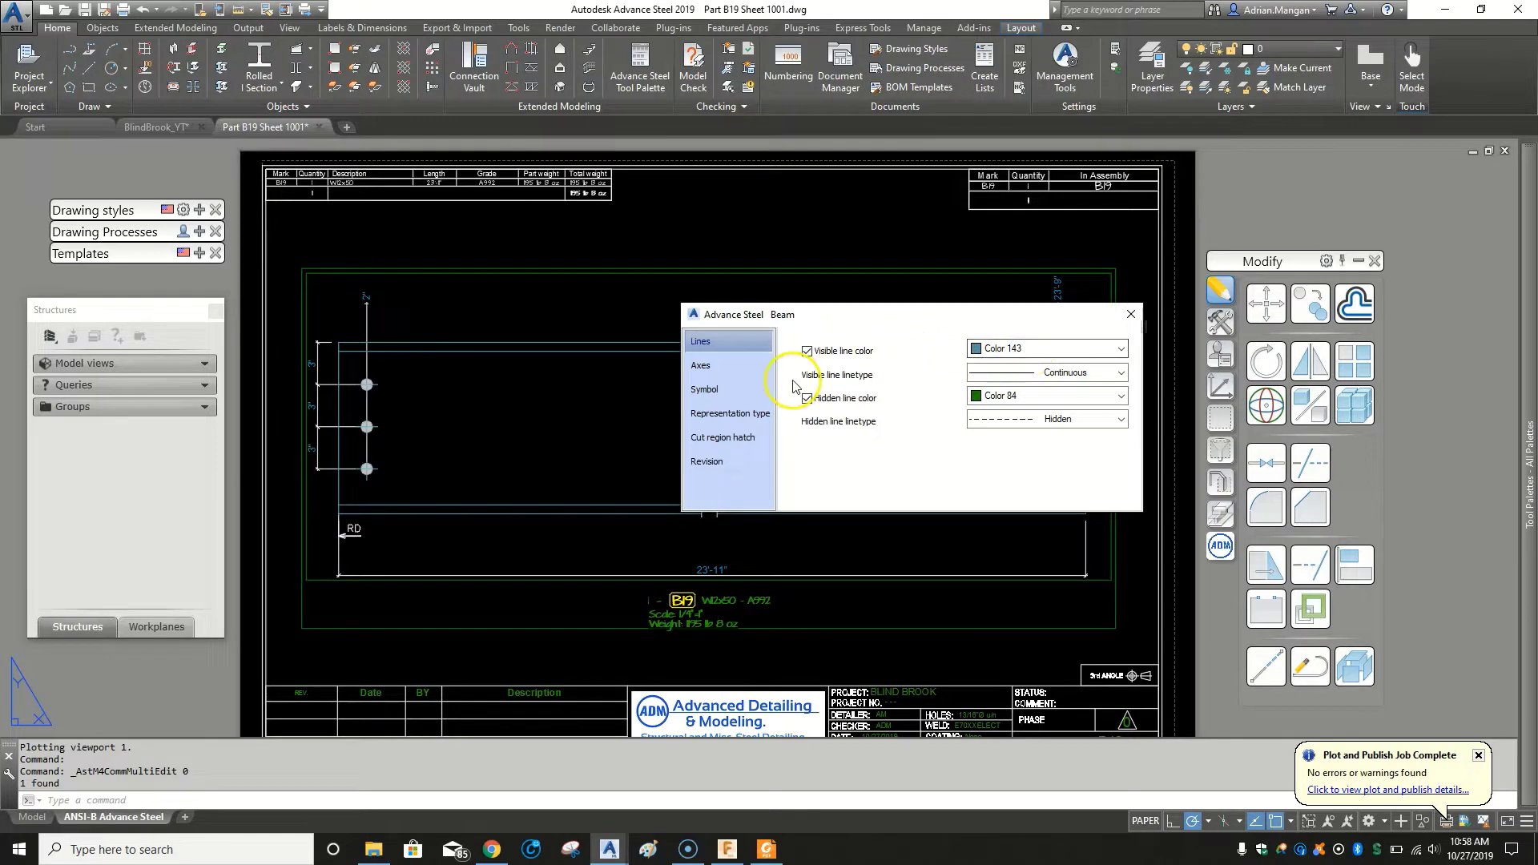
click(1132, 313)
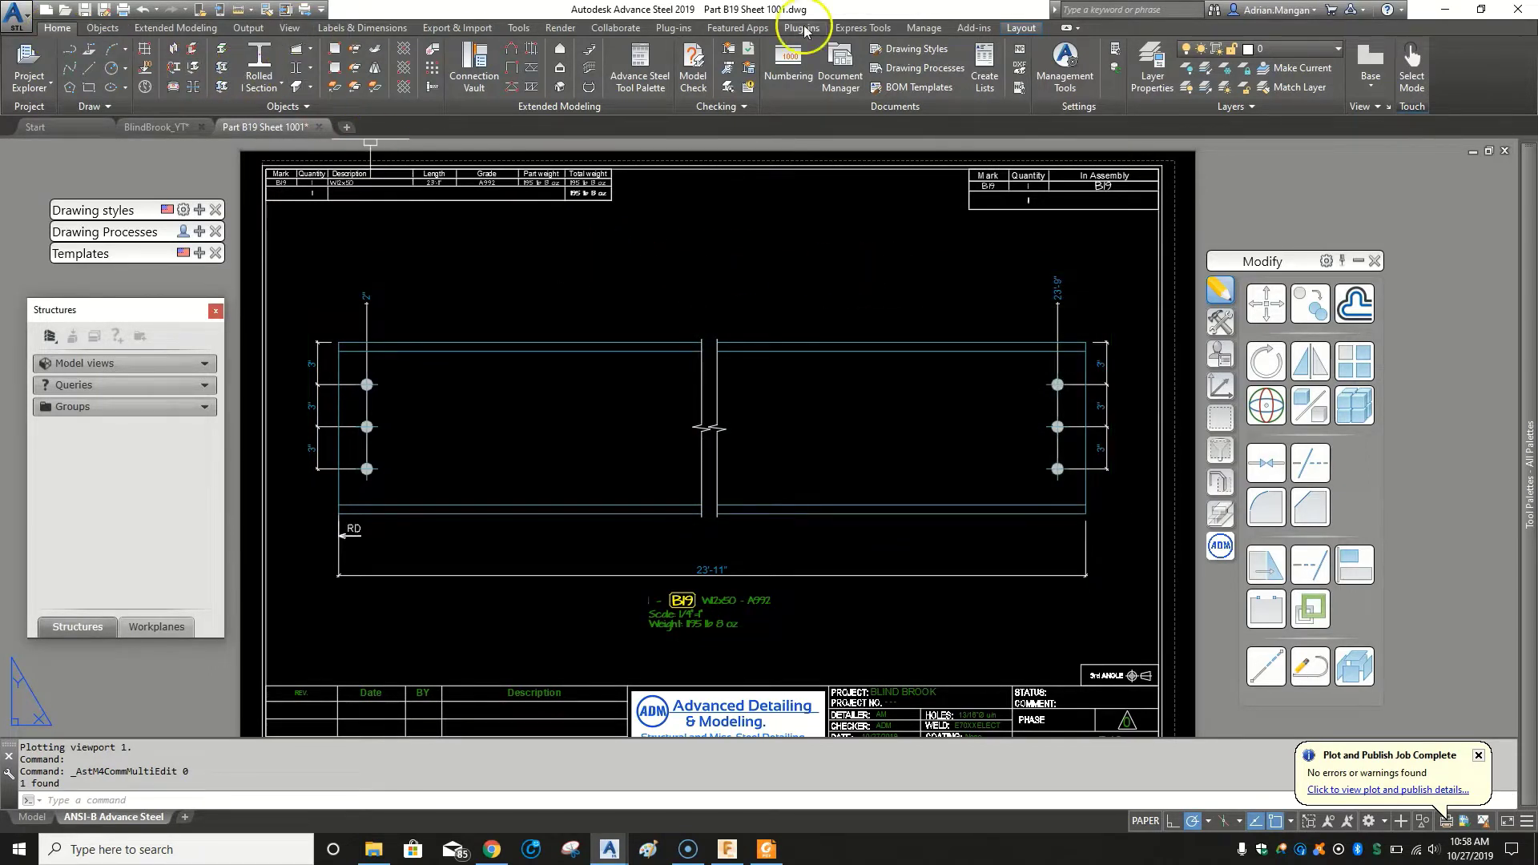
click(1072, 74)
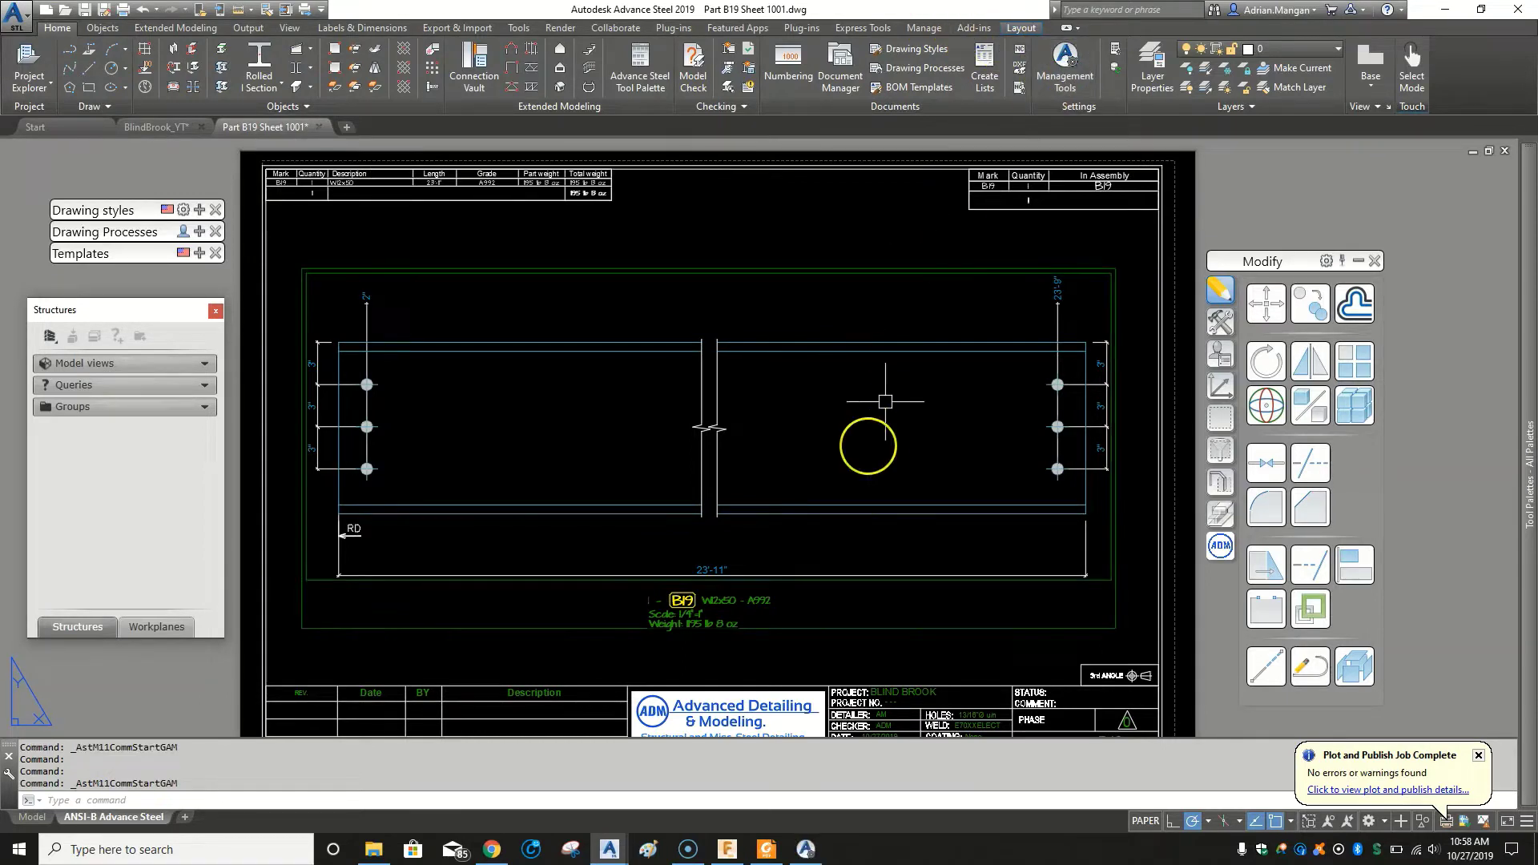
Filter the Drawing-Presentation colour defaults, review visible 143 and hidden 84, then close Management Tools.
click(806, 851)
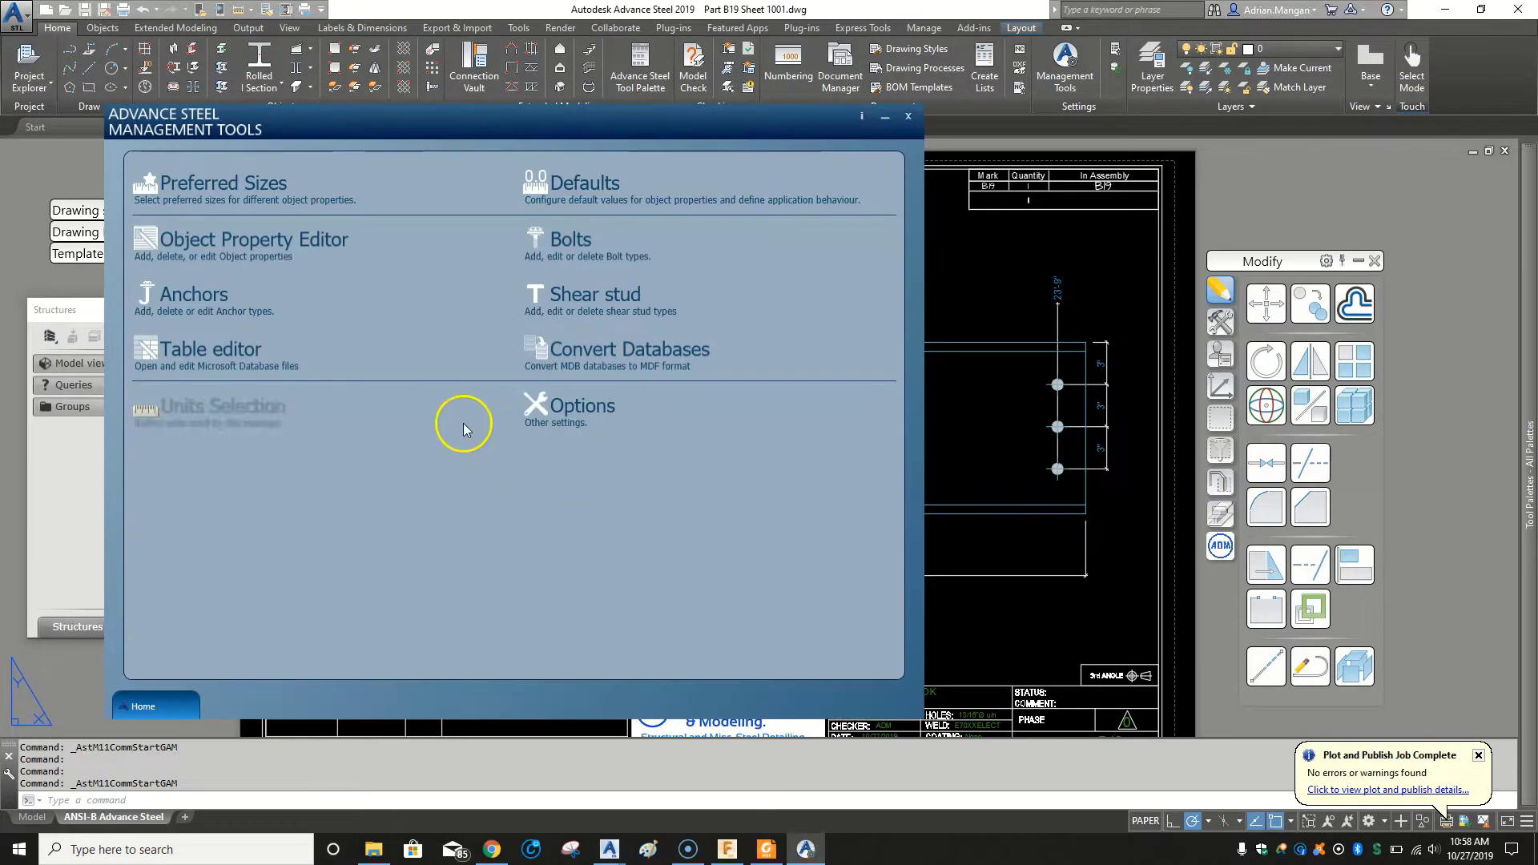
click(606, 182)
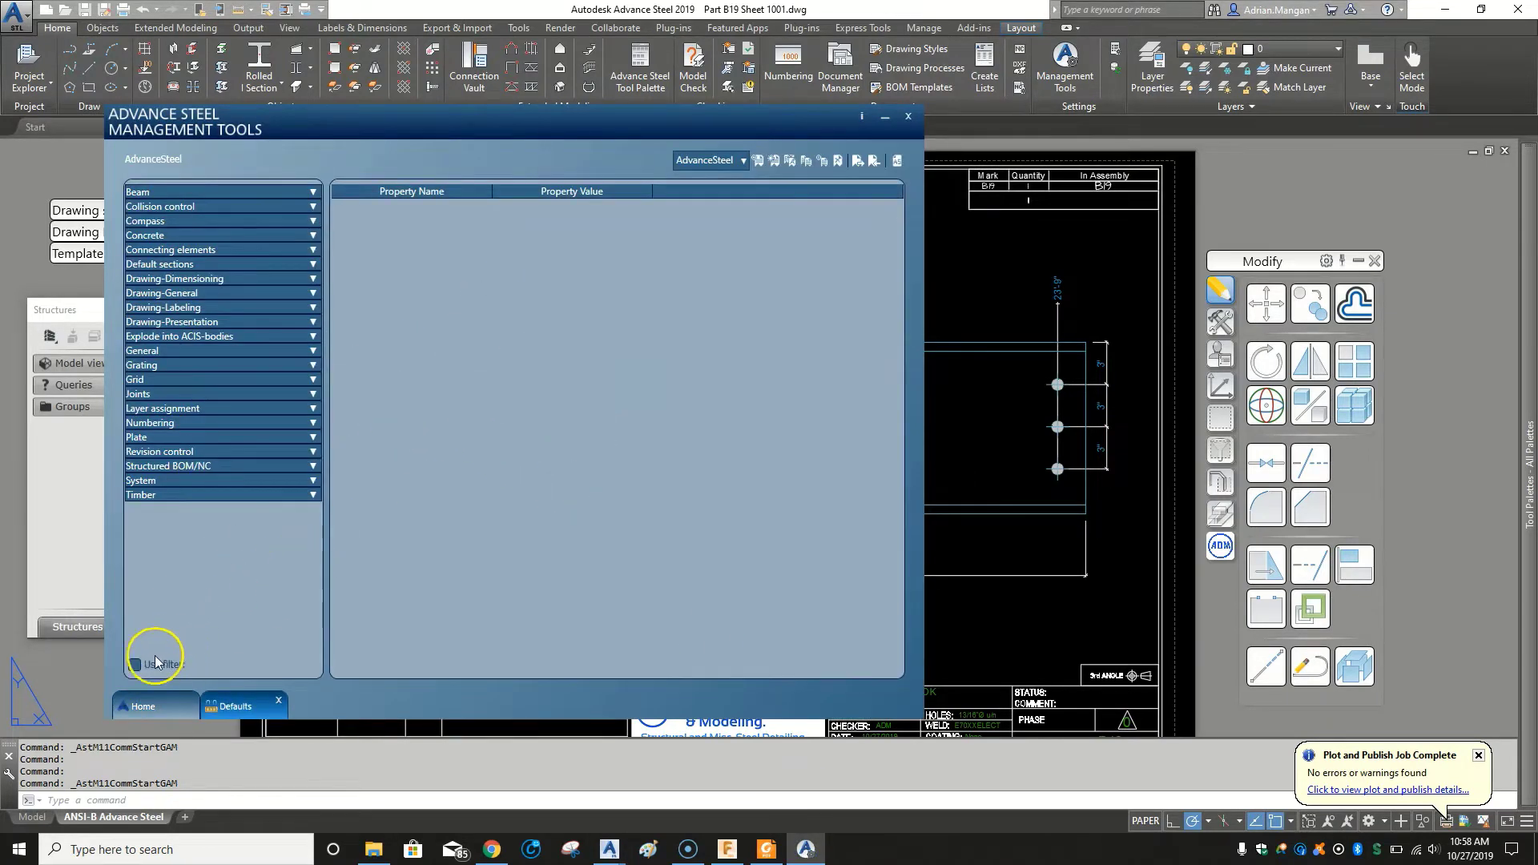
click(131, 666)
click(183, 635)
text(col)
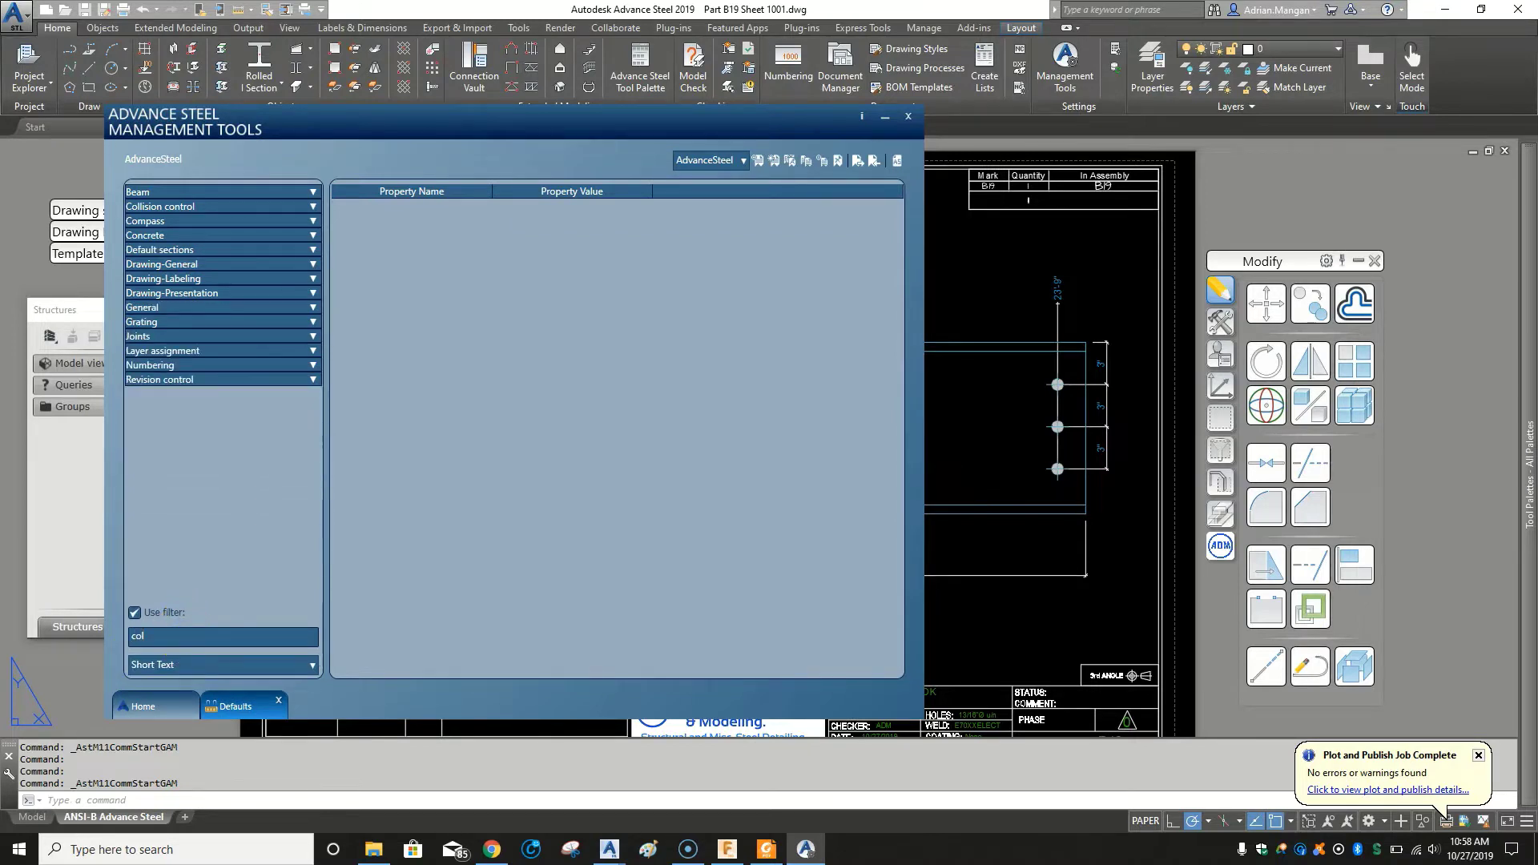
text(or)
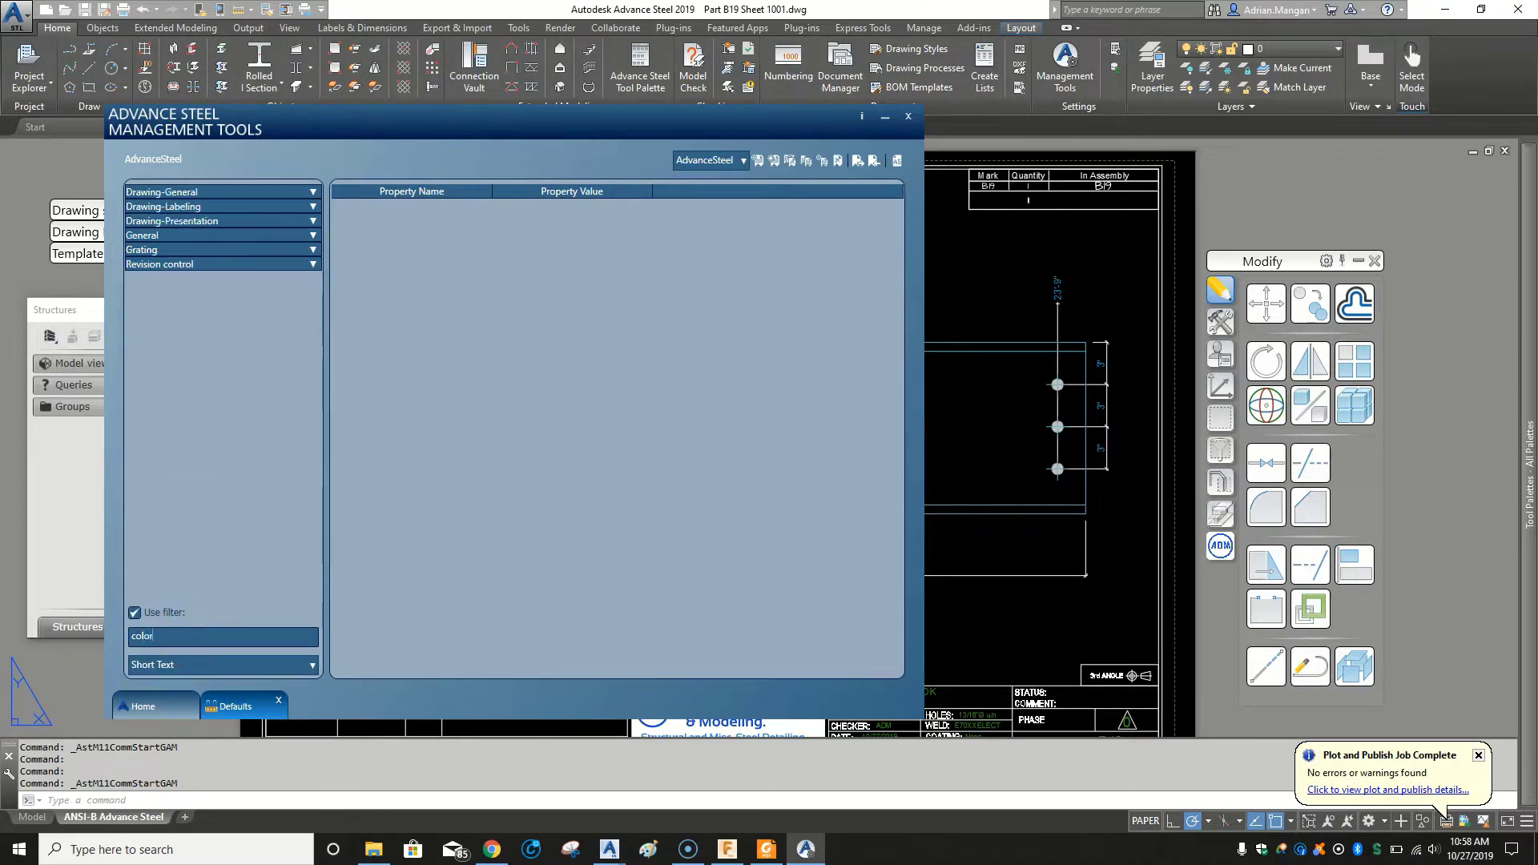
click(308, 225)
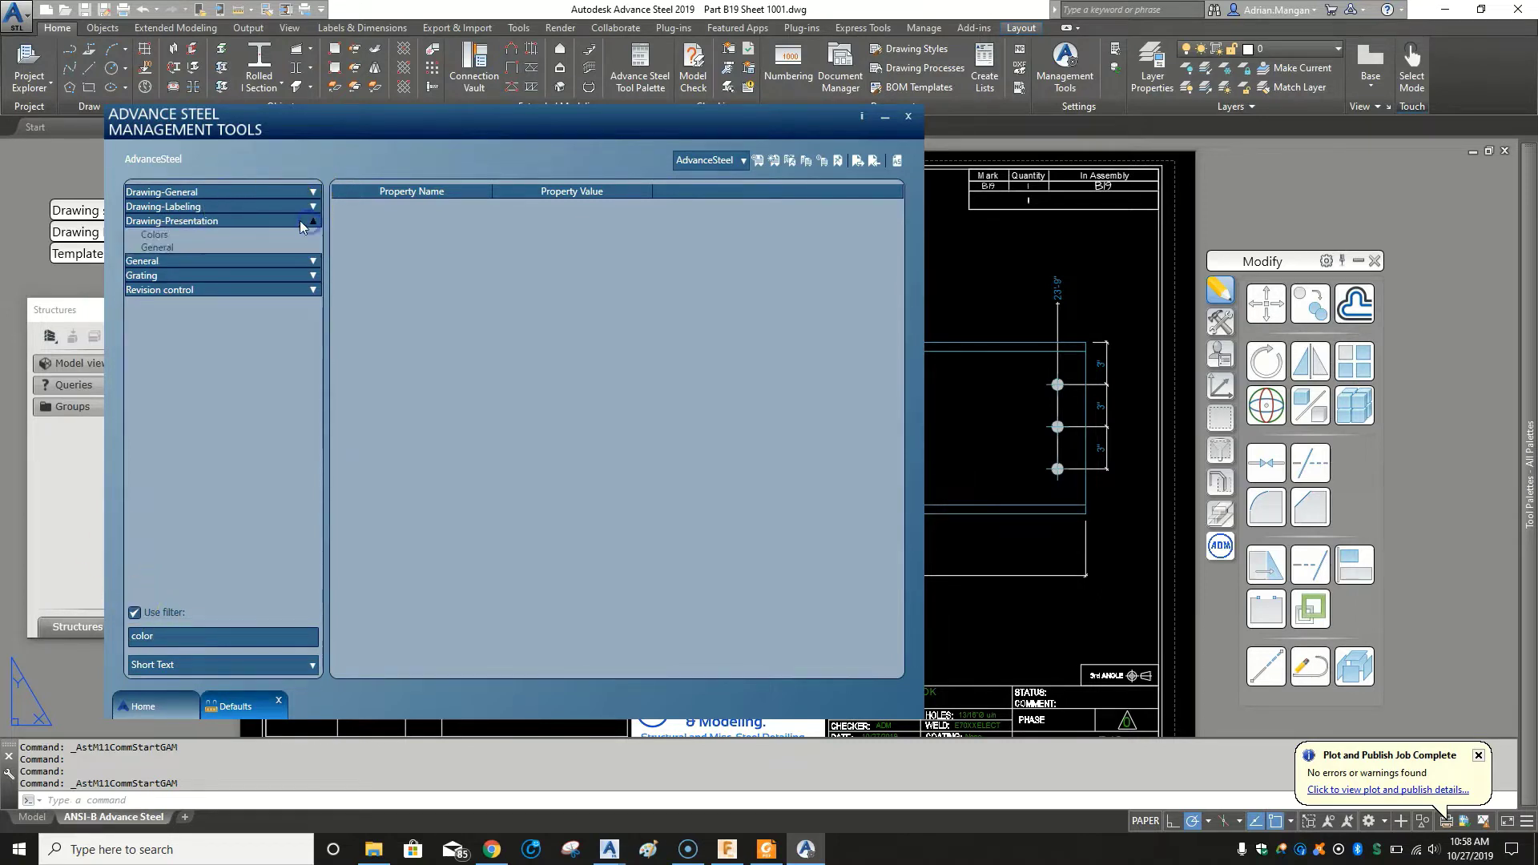
click(156, 234)
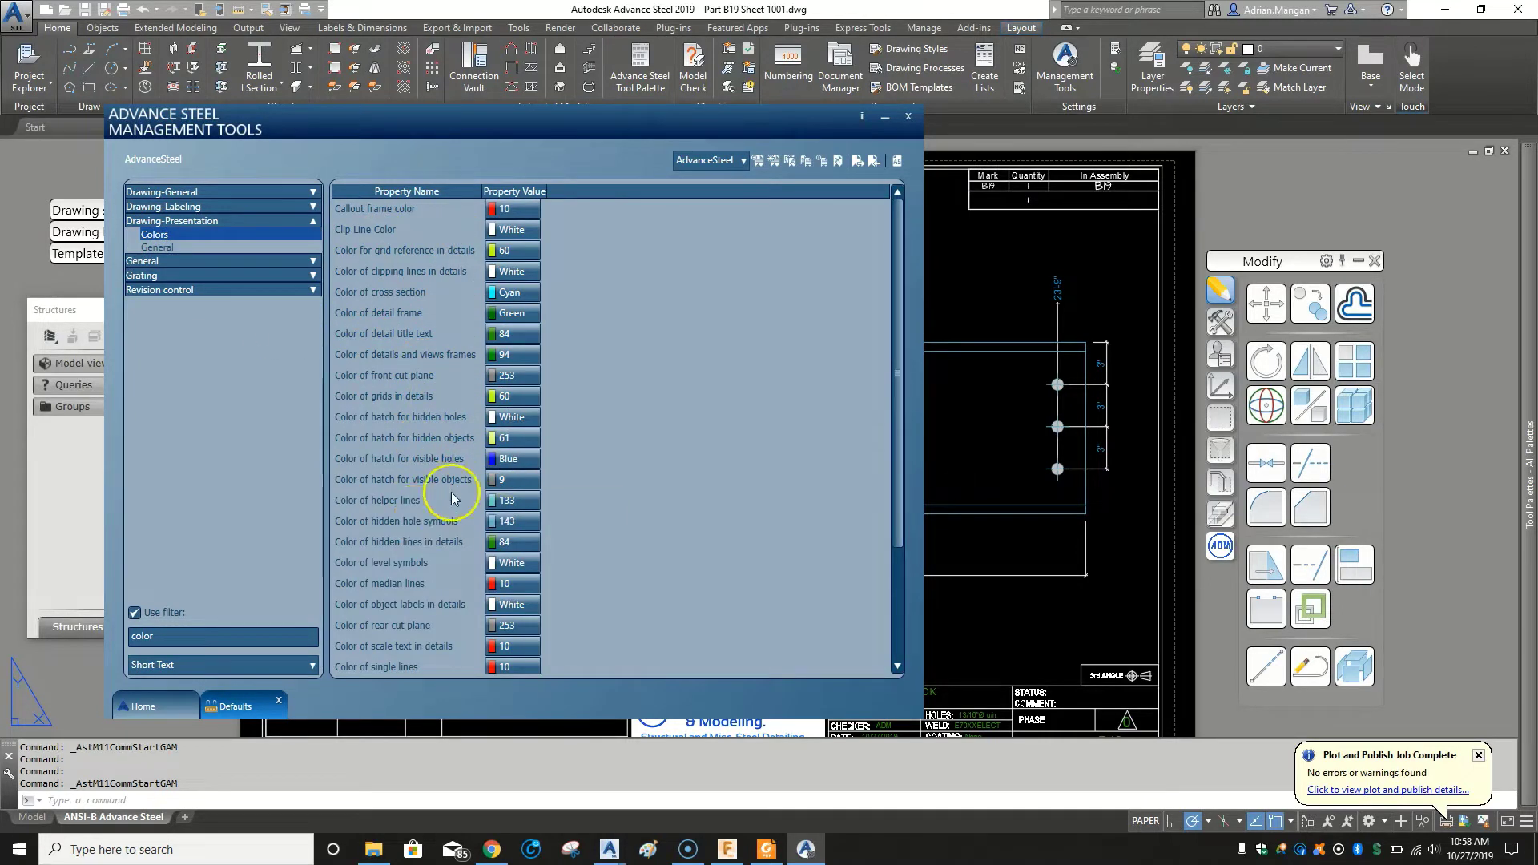
scroll(415, 499, down, 5)
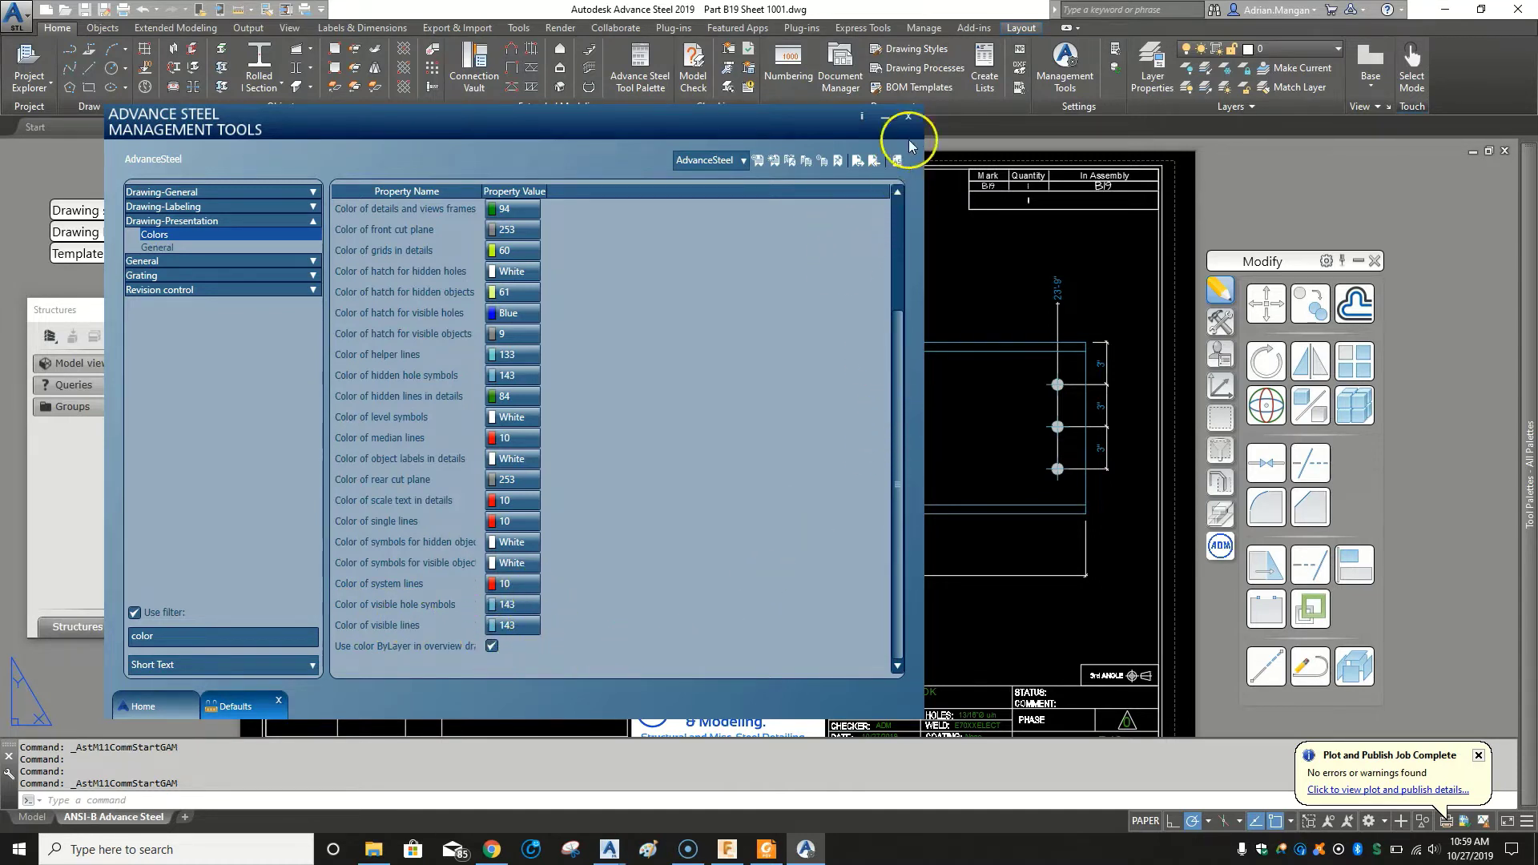
click(909, 117)
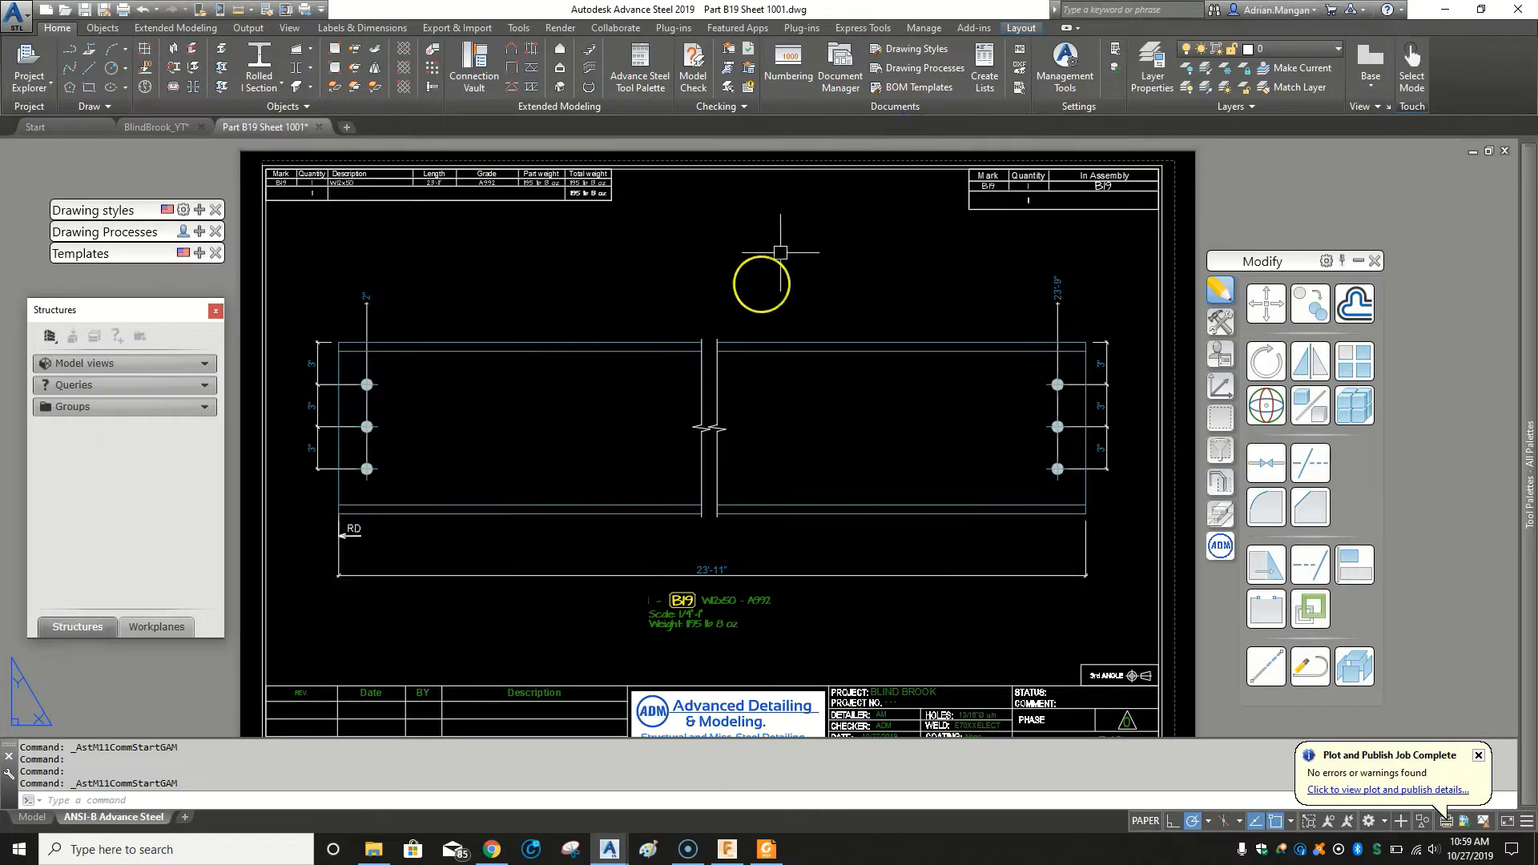
Confirm the beam's Lines properties use colour 143 for visible and 84 for hidden lines.
double_click(757, 342)
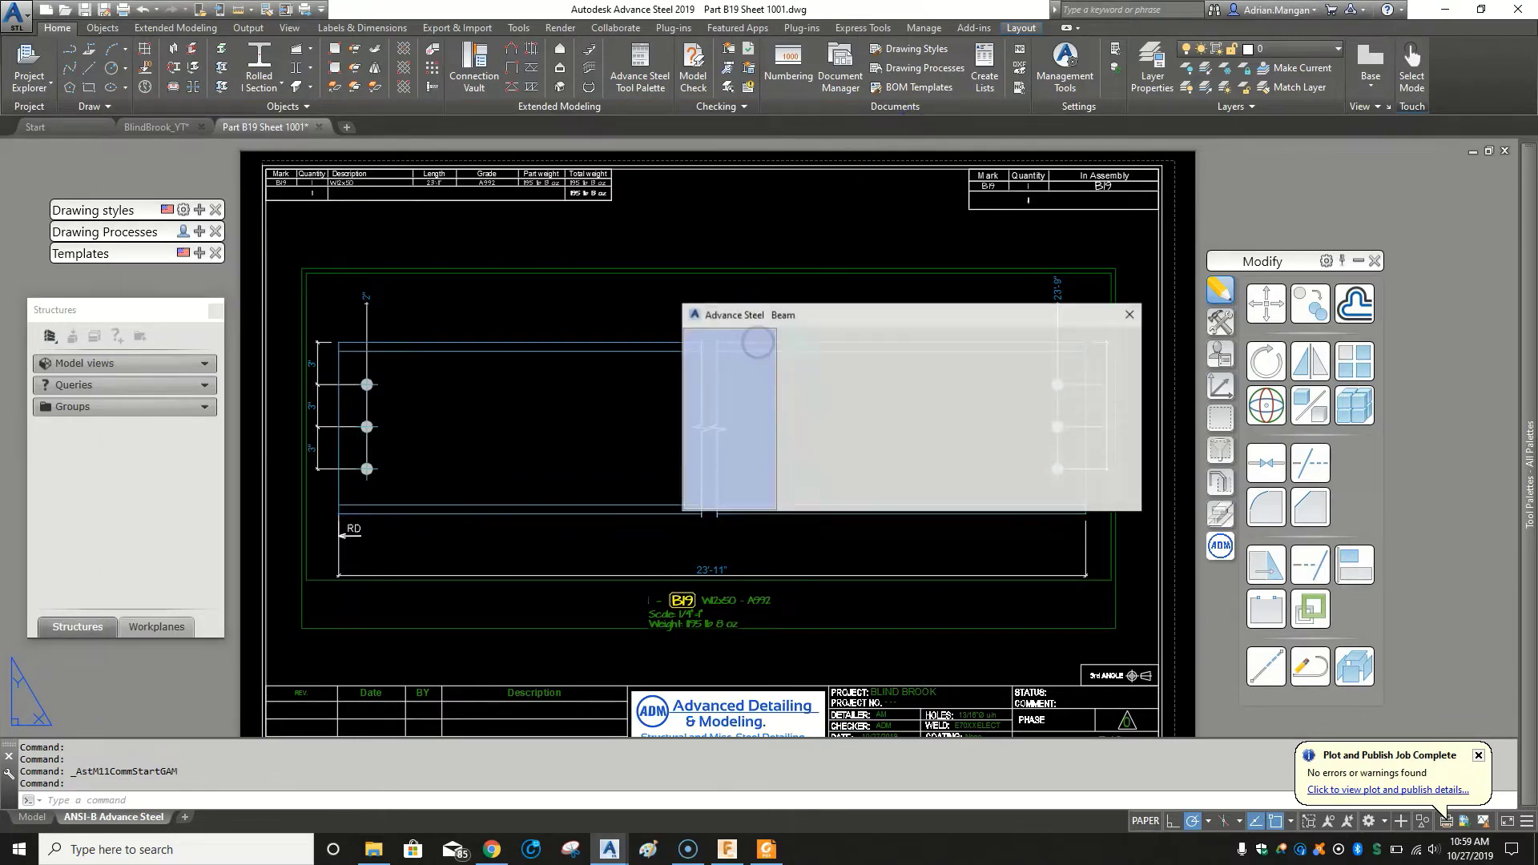
click(1127, 317)
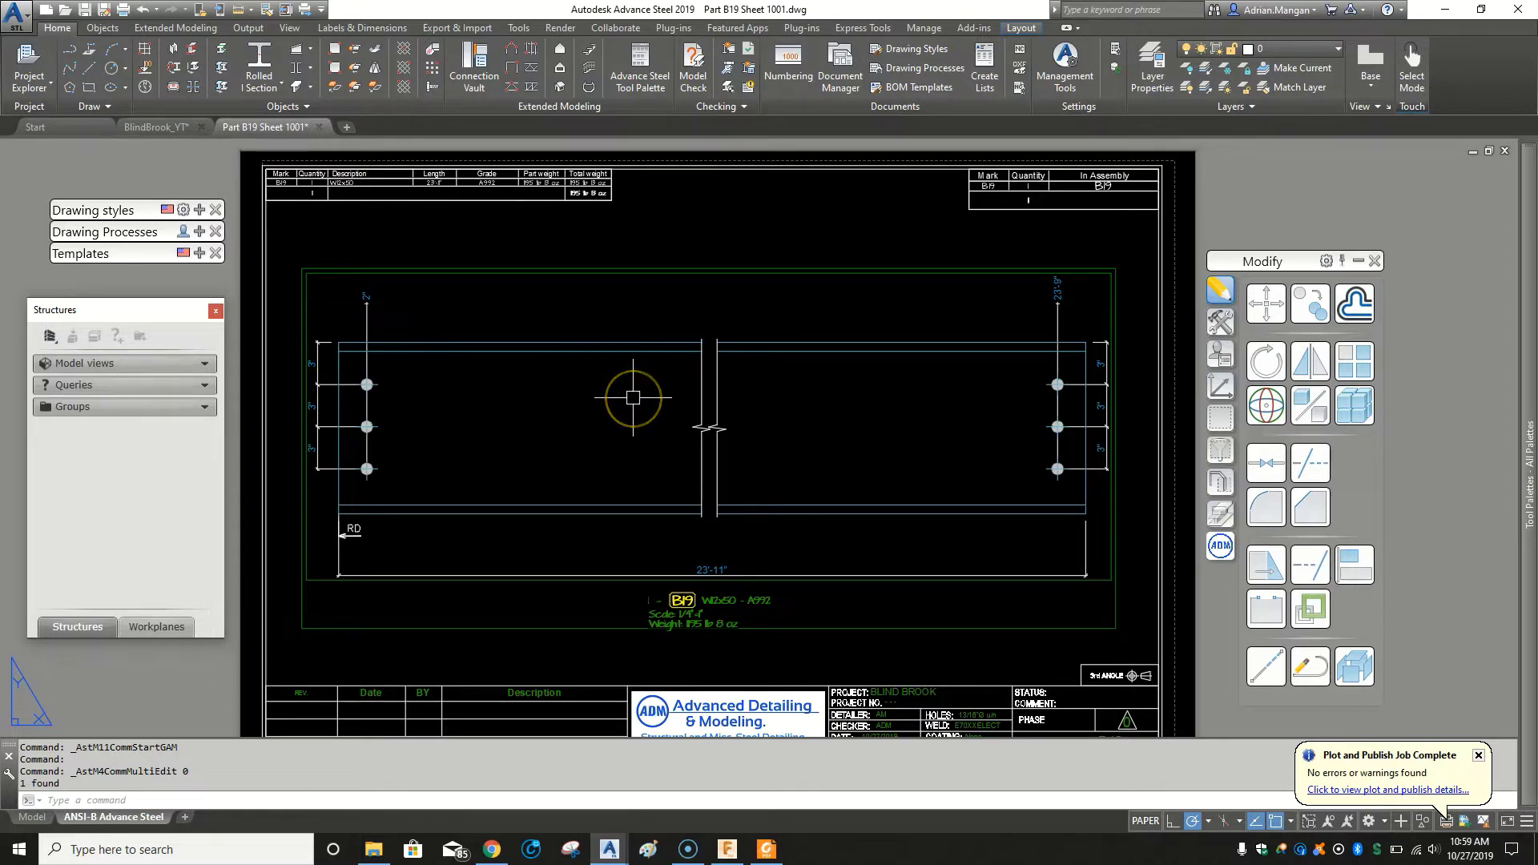
text(plo)
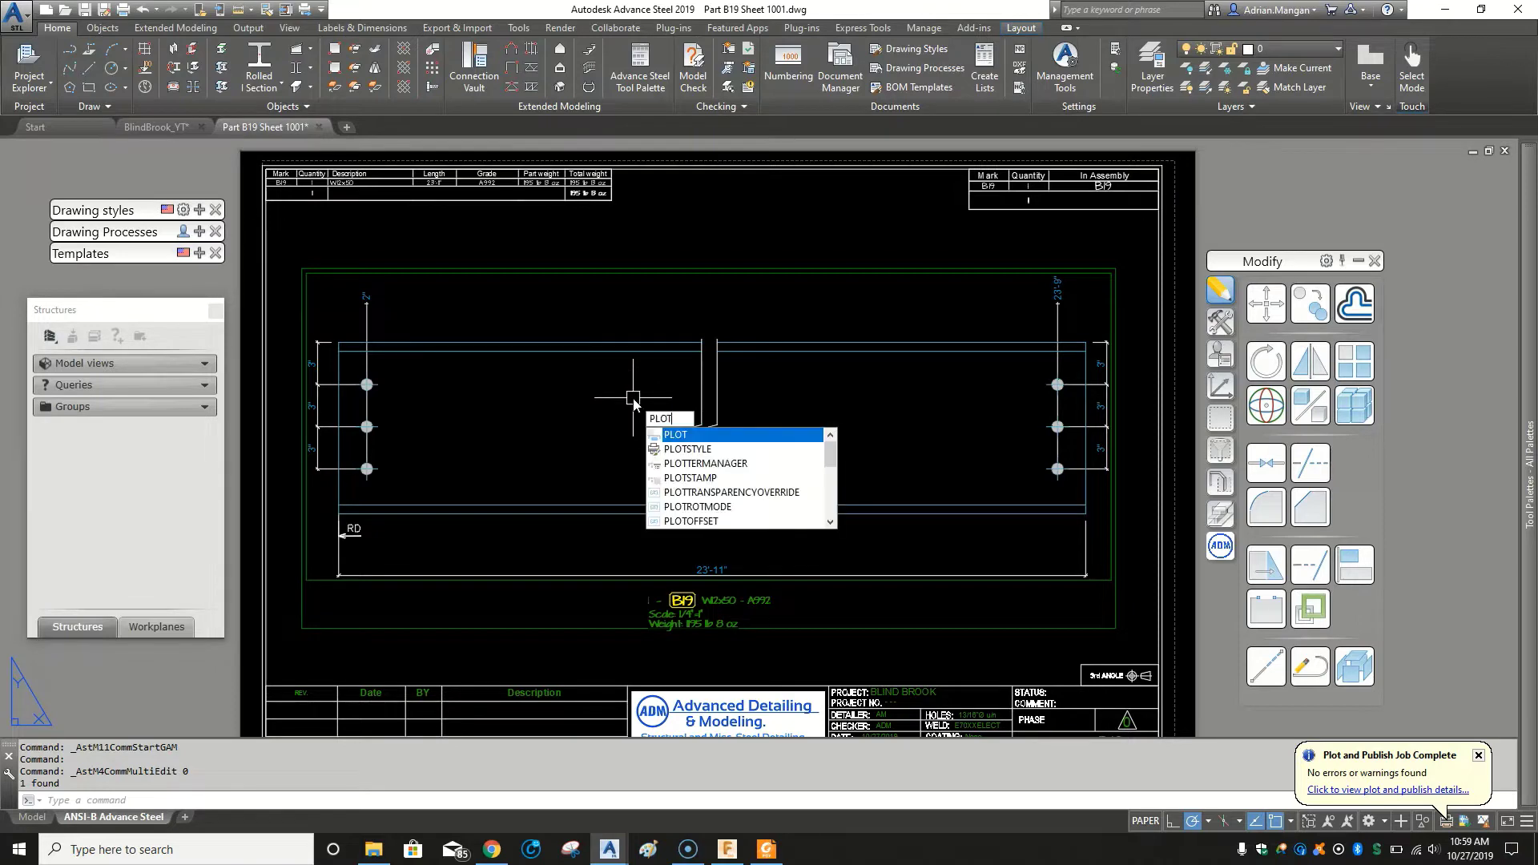
From the Plot dialog, edit AdvanceSteel.ctb and start saving a copy as AdvanceSteel_SP.ctb.
key(Return)
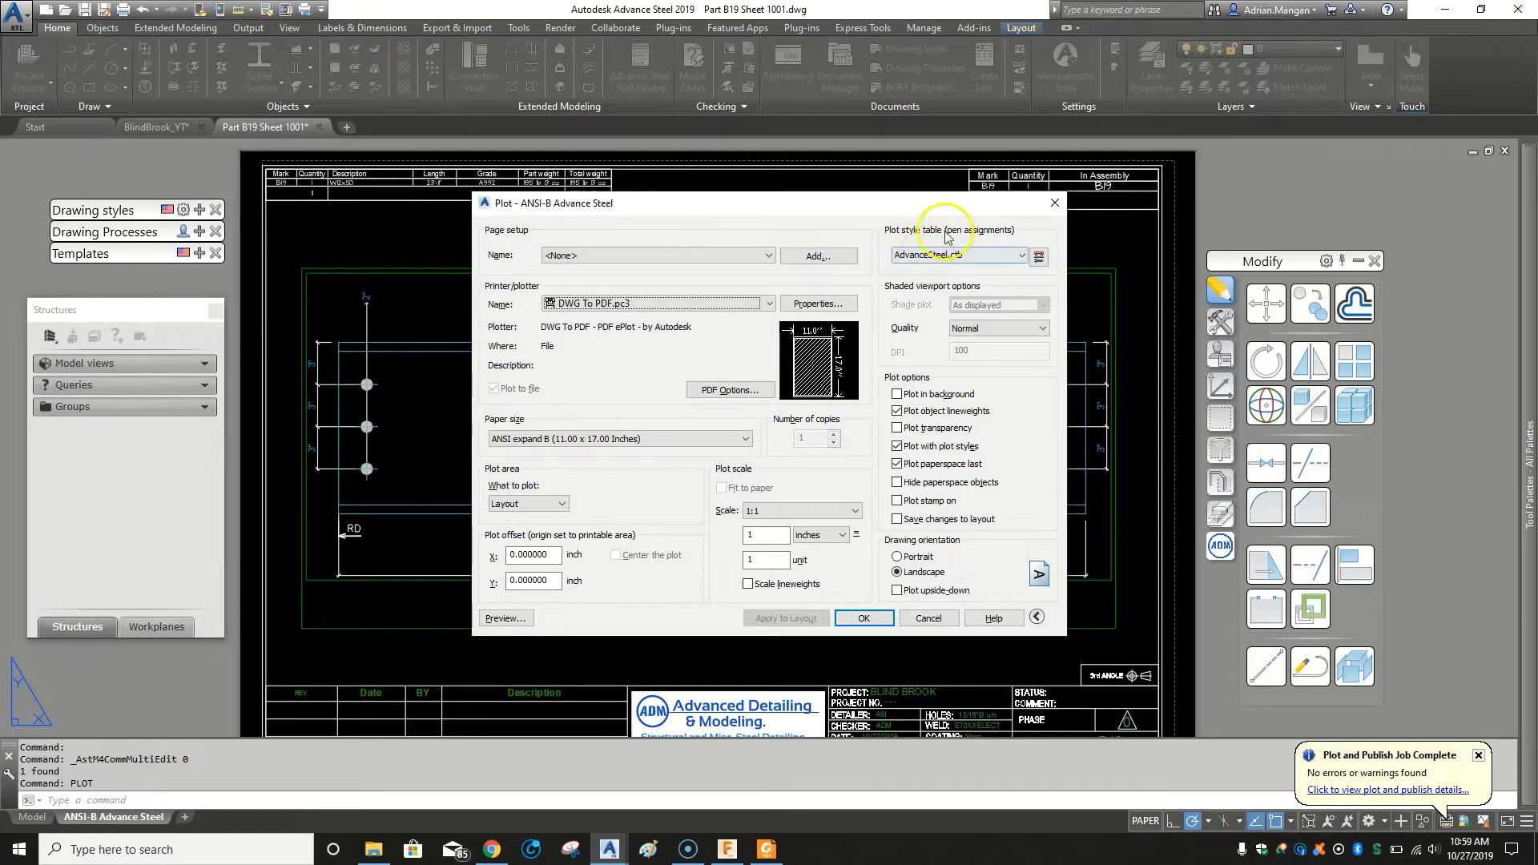
click(1040, 257)
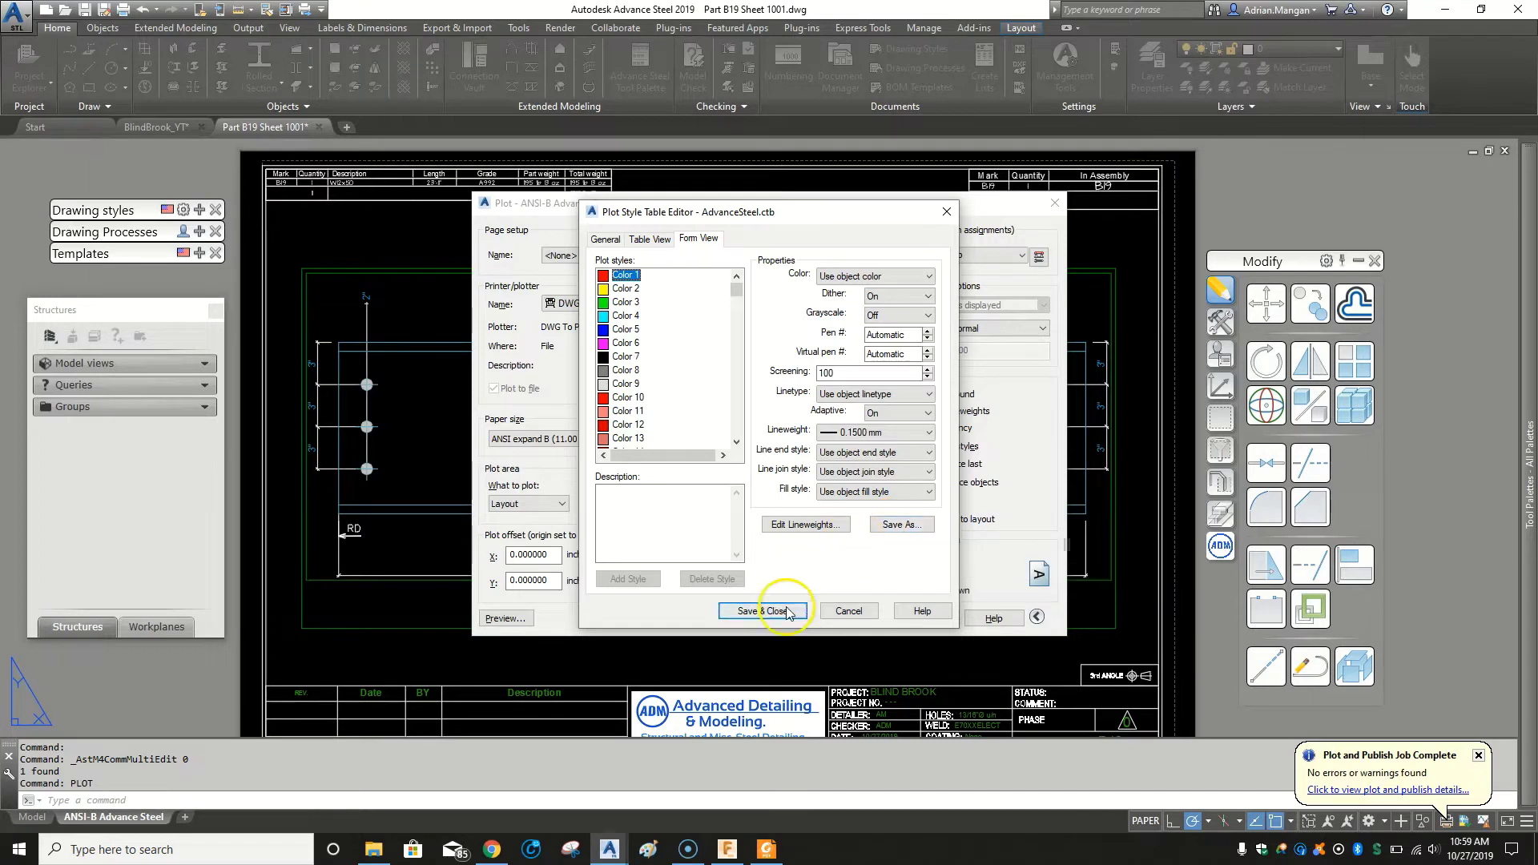
click(891, 534)
text(AdvanceSteel_SP.ctb)
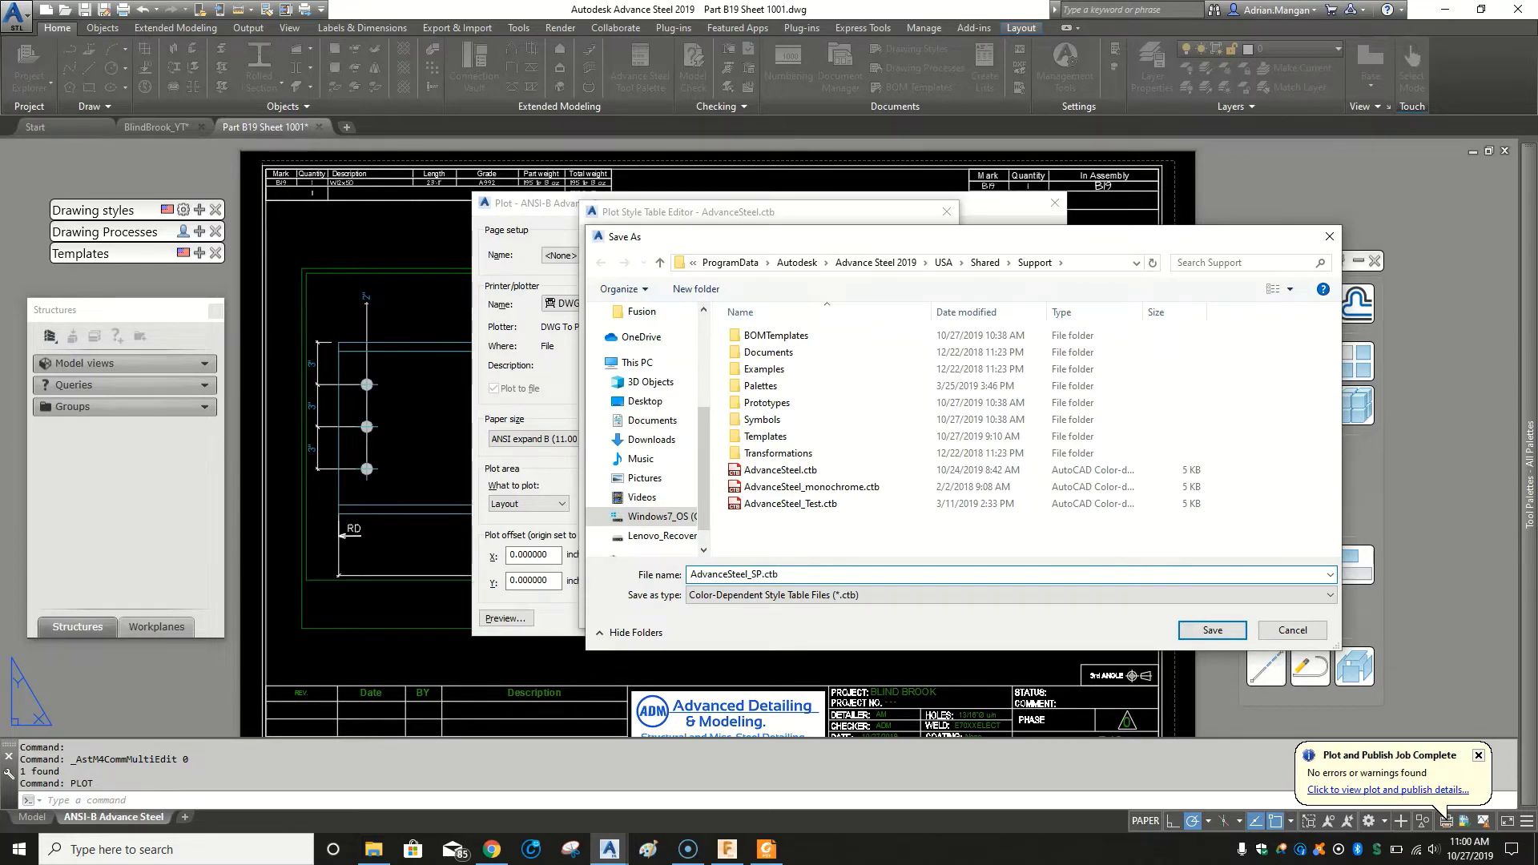
Save the AdvanceSteel_SP.ctb copy, give Color 143 a 0.3500 mm lineweight, and save the table.
click(1190, 633)
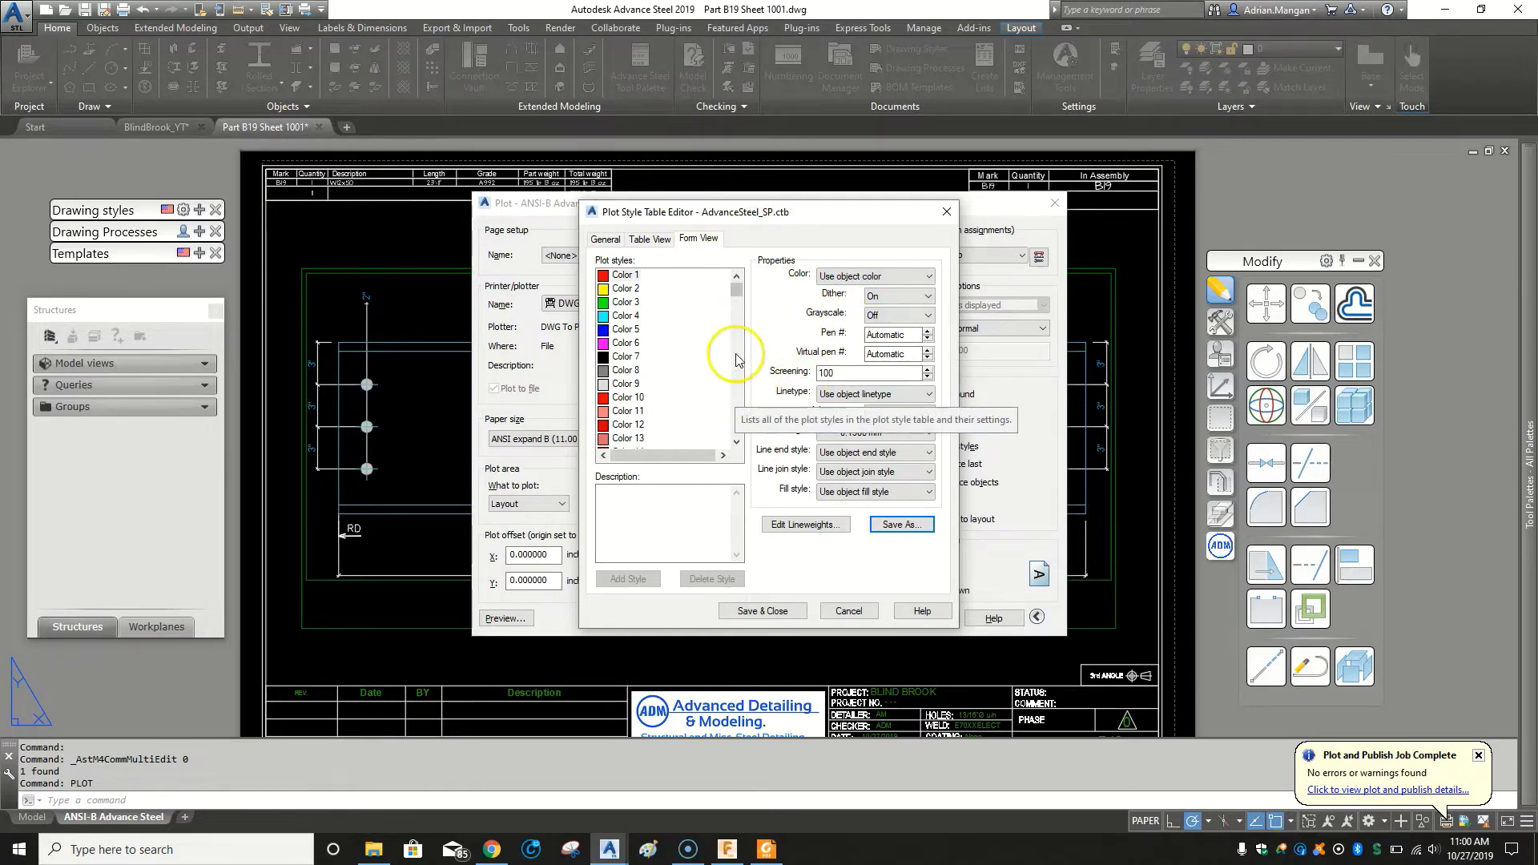
scroll(735, 359, down, 10)
scroll(736, 373, down, 5)
scroll(737, 391, down, 5)
scroll(736, 391, down, 9)
scroll(736, 390, down, 8)
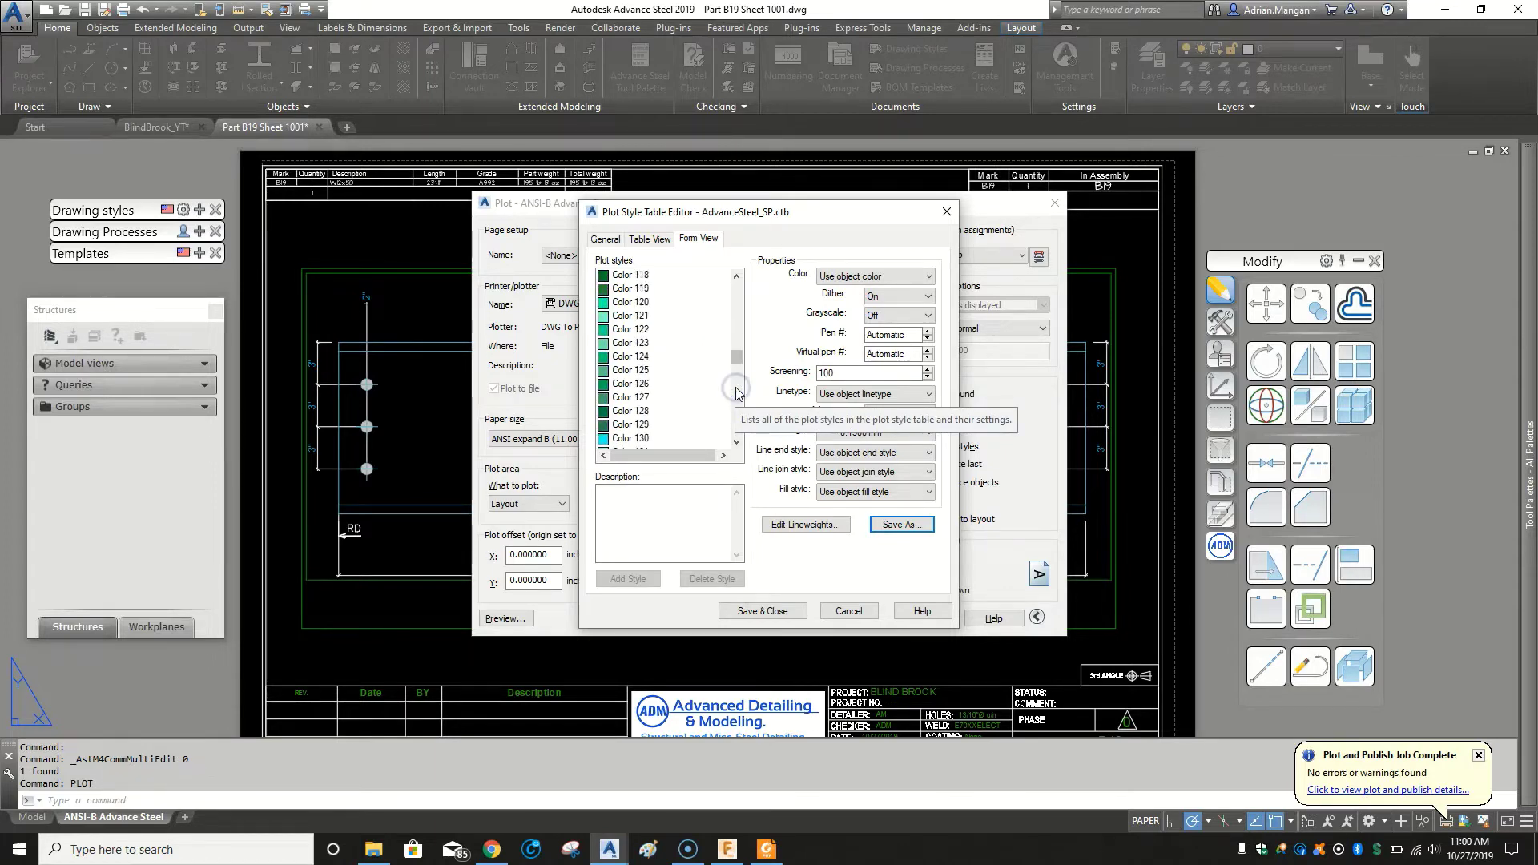
scroll(737, 392, down, 4)
click(637, 439)
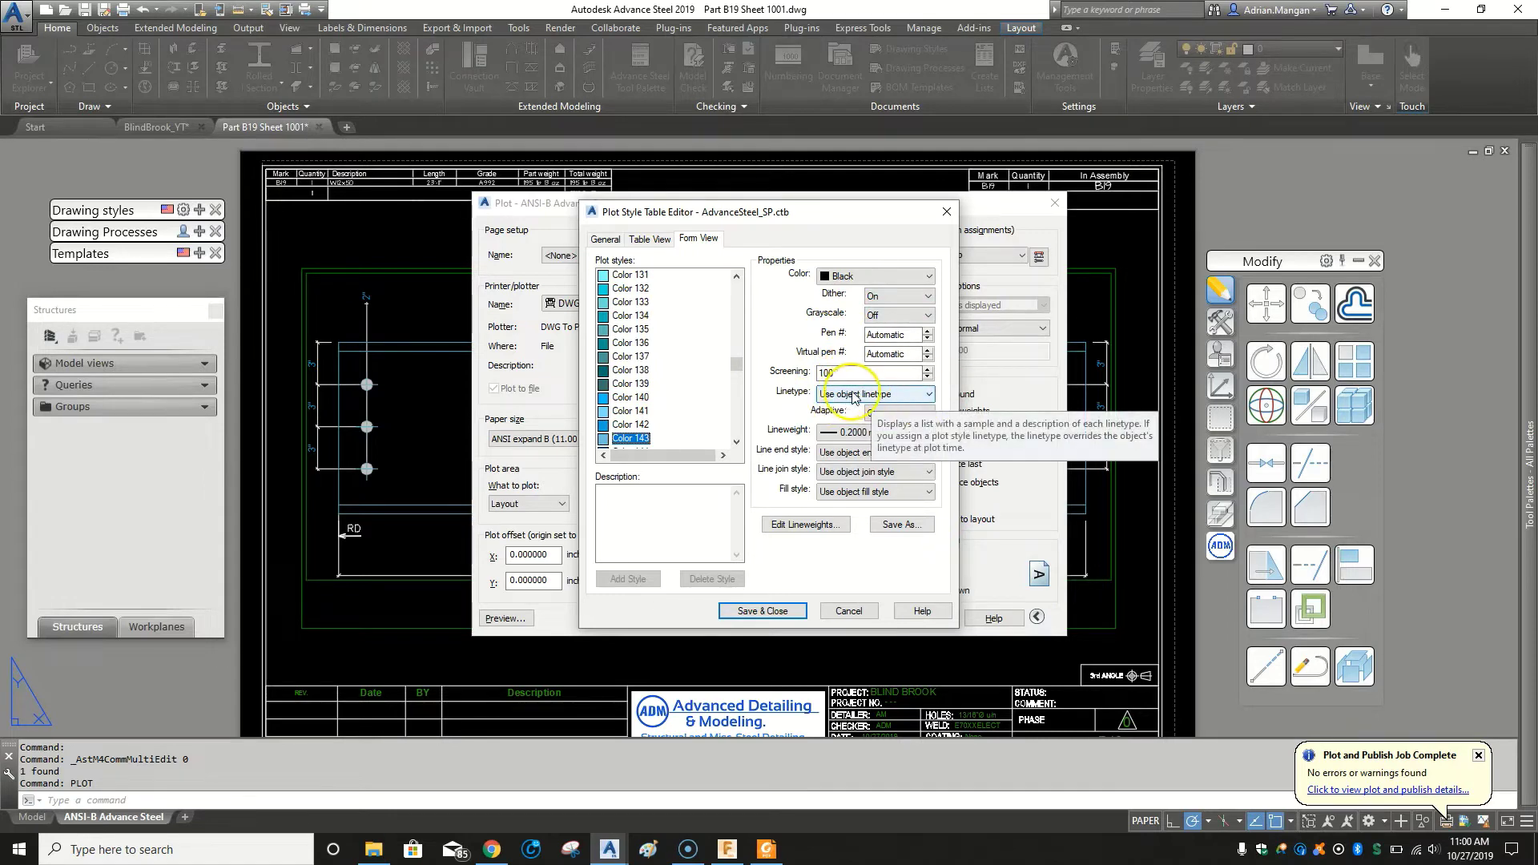
click(934, 397)
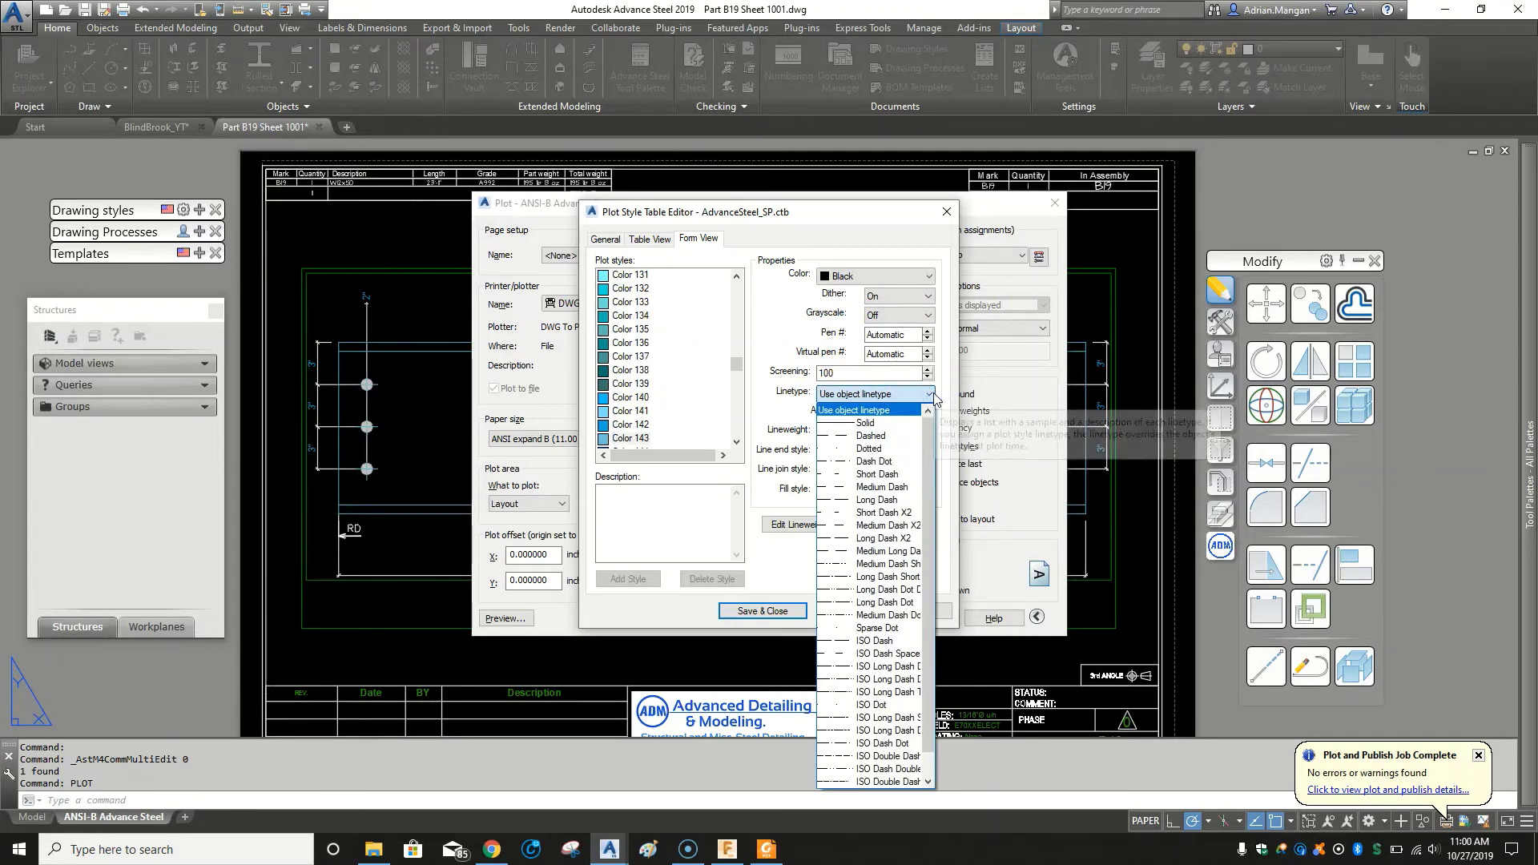
click(934, 396)
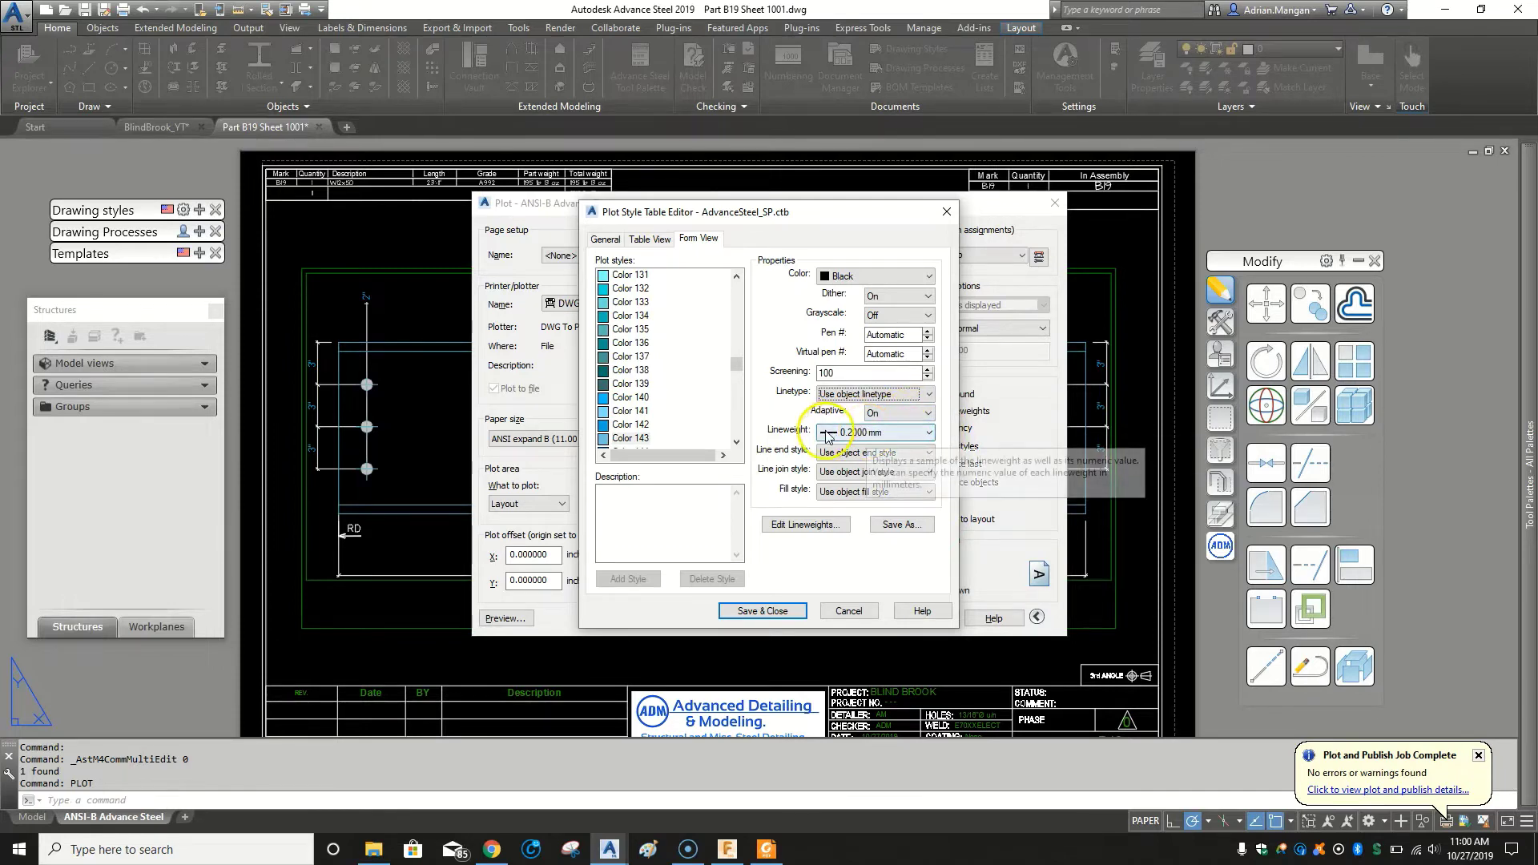
click(928, 434)
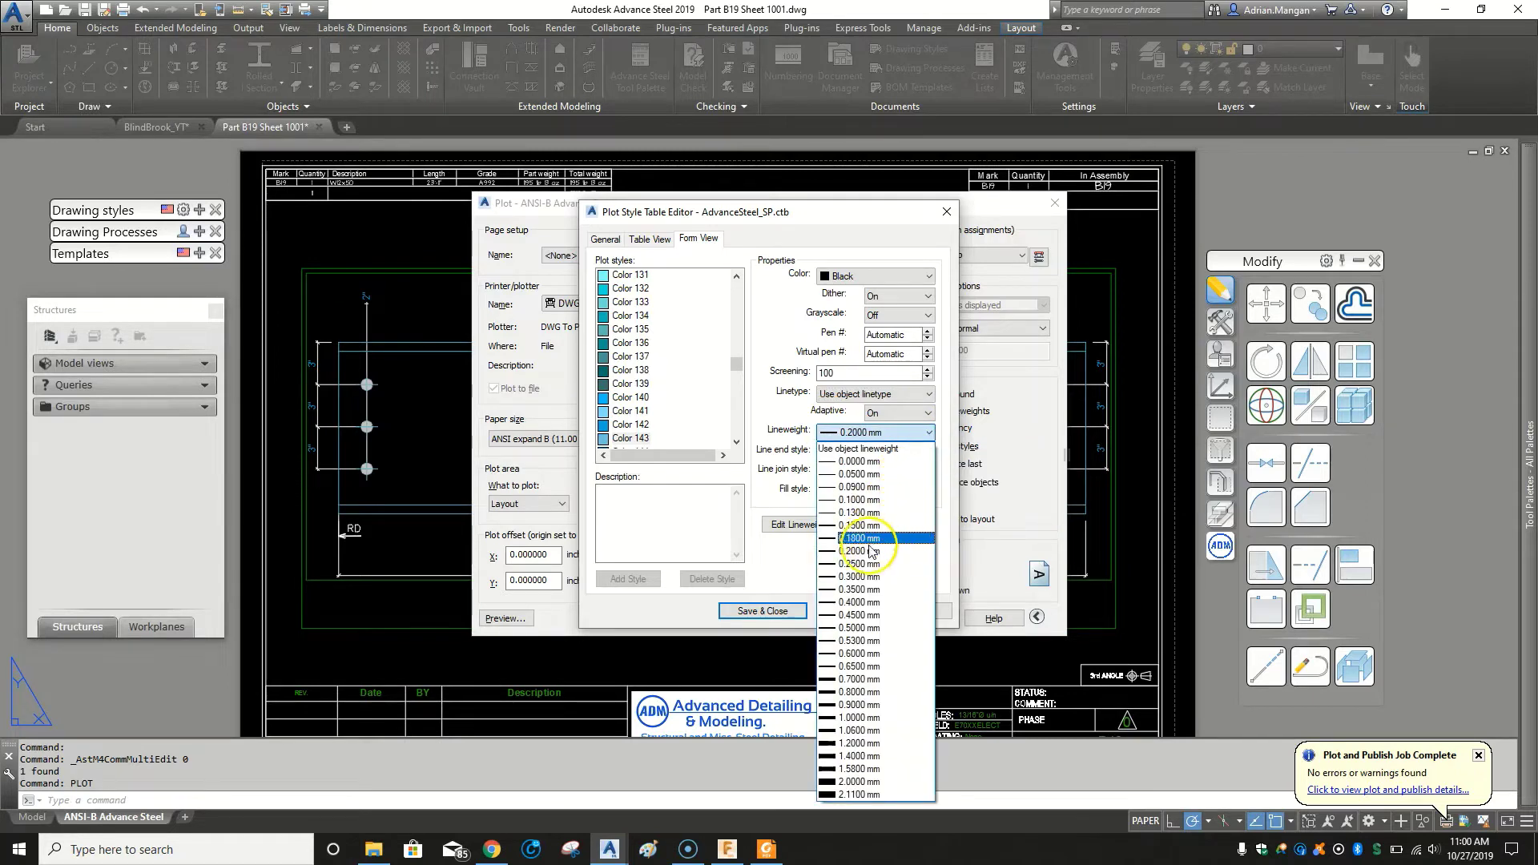
click(866, 589)
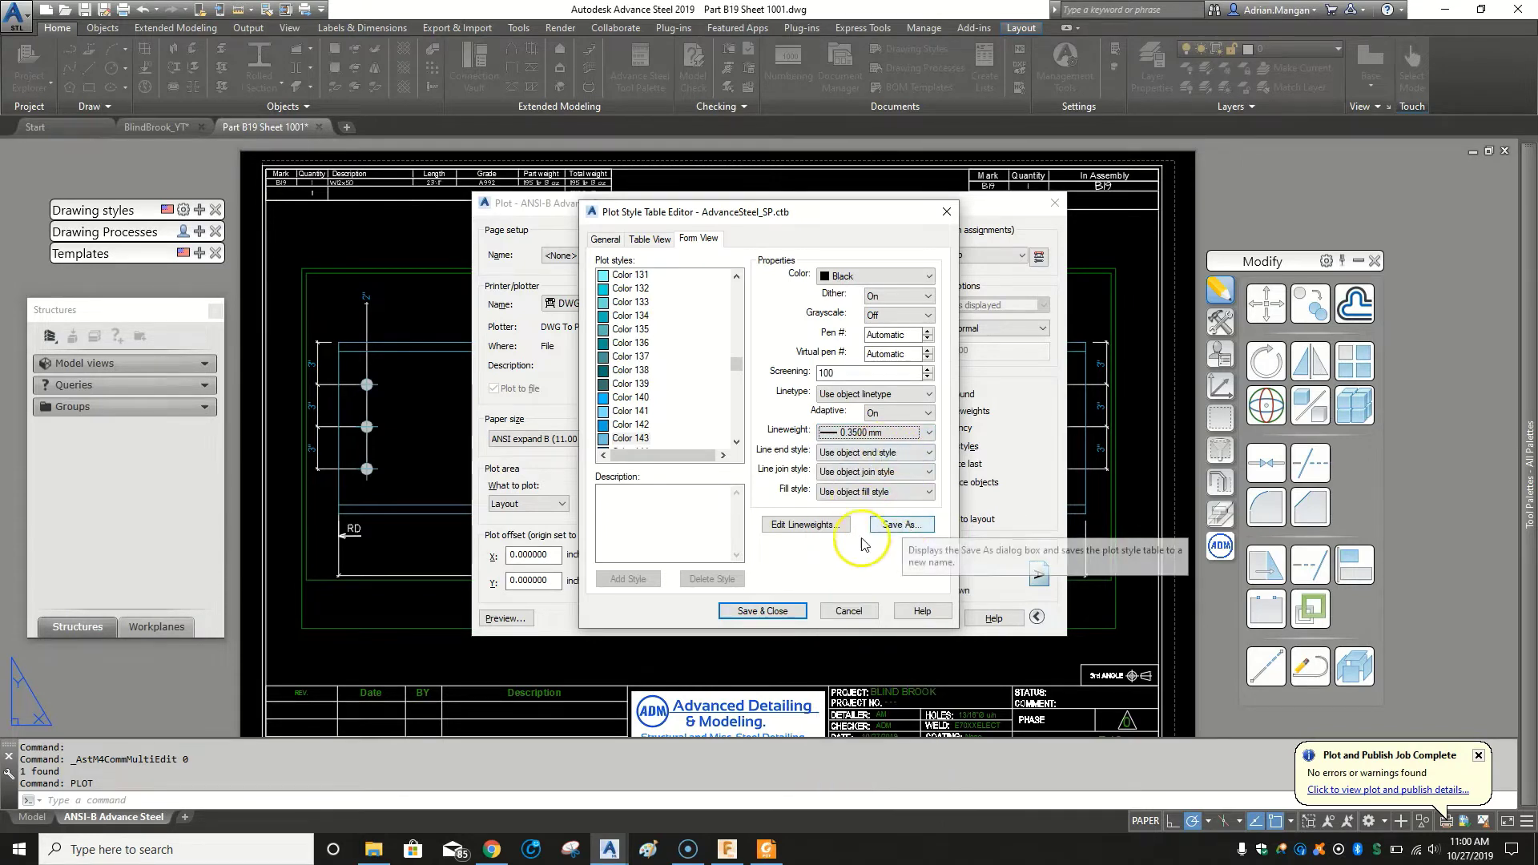
click(782, 610)
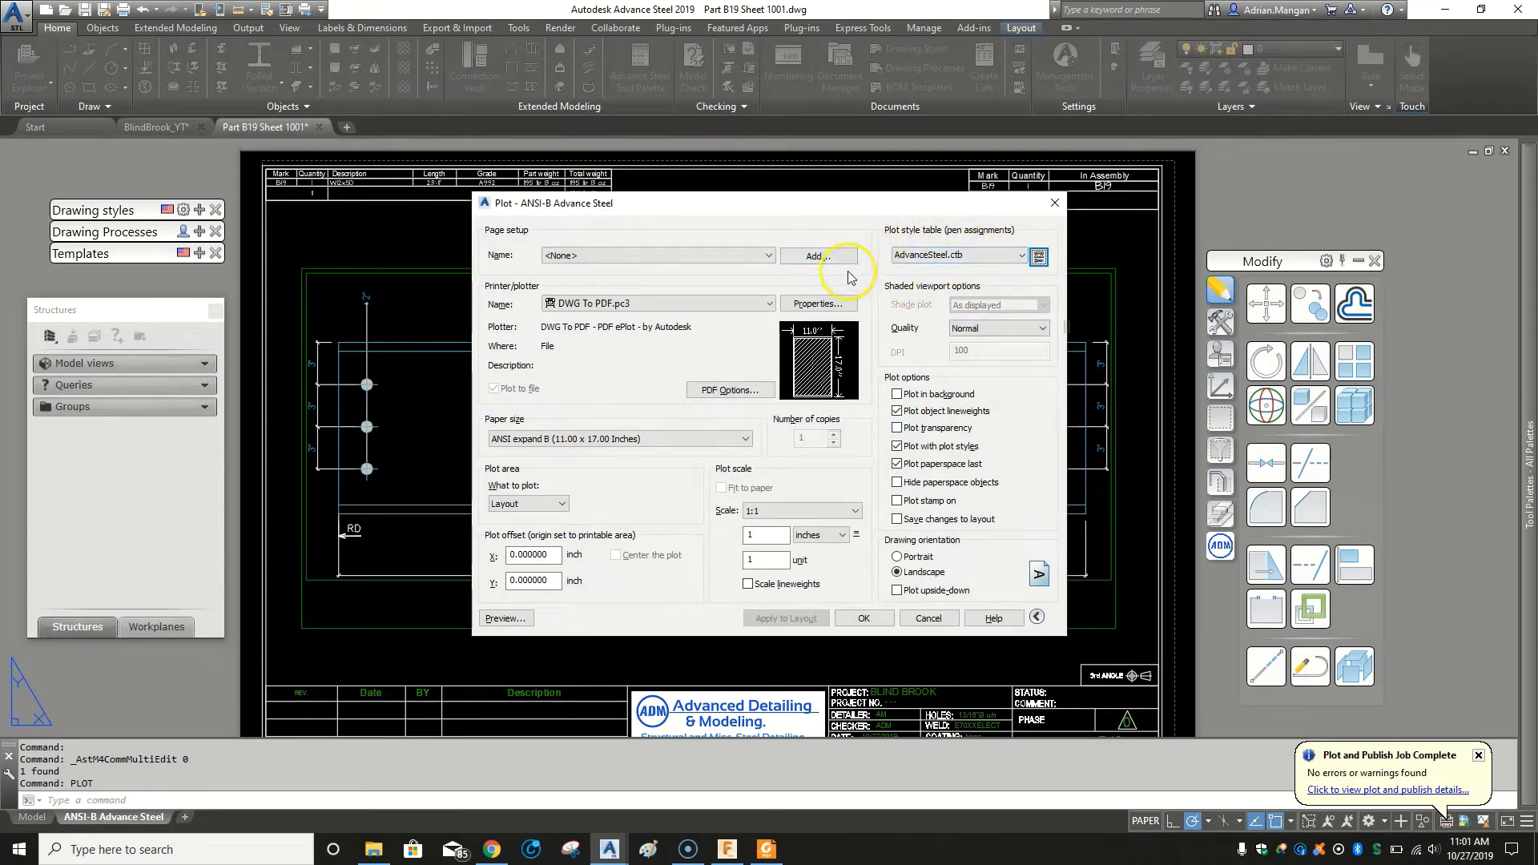
Assign AdvanceSteel_SP.ctb as the plot style table and accept the plot settings.
click(1008, 257)
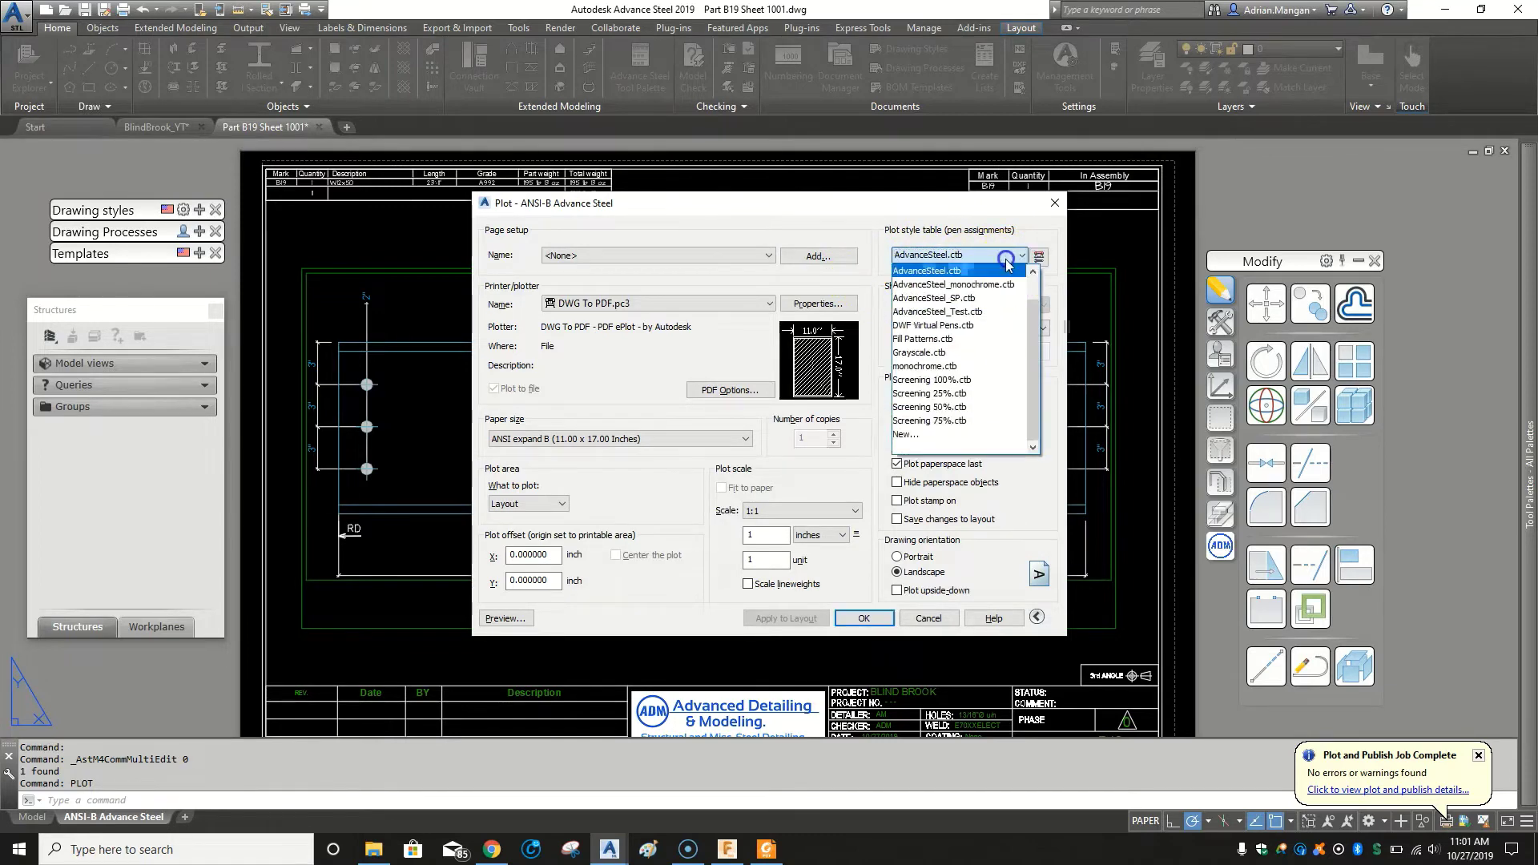
click(969, 298)
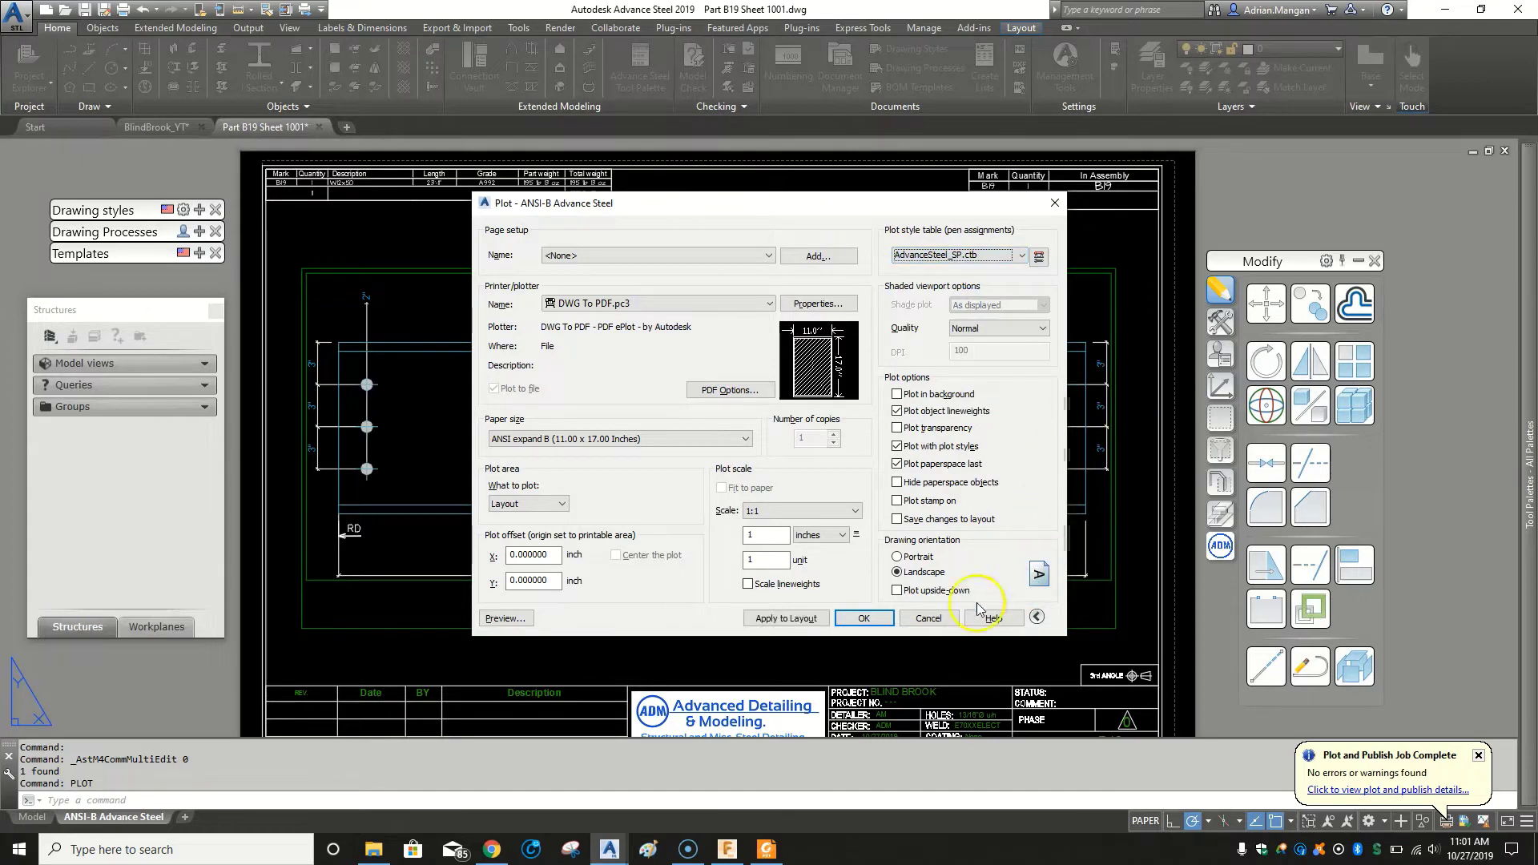
click(871, 618)
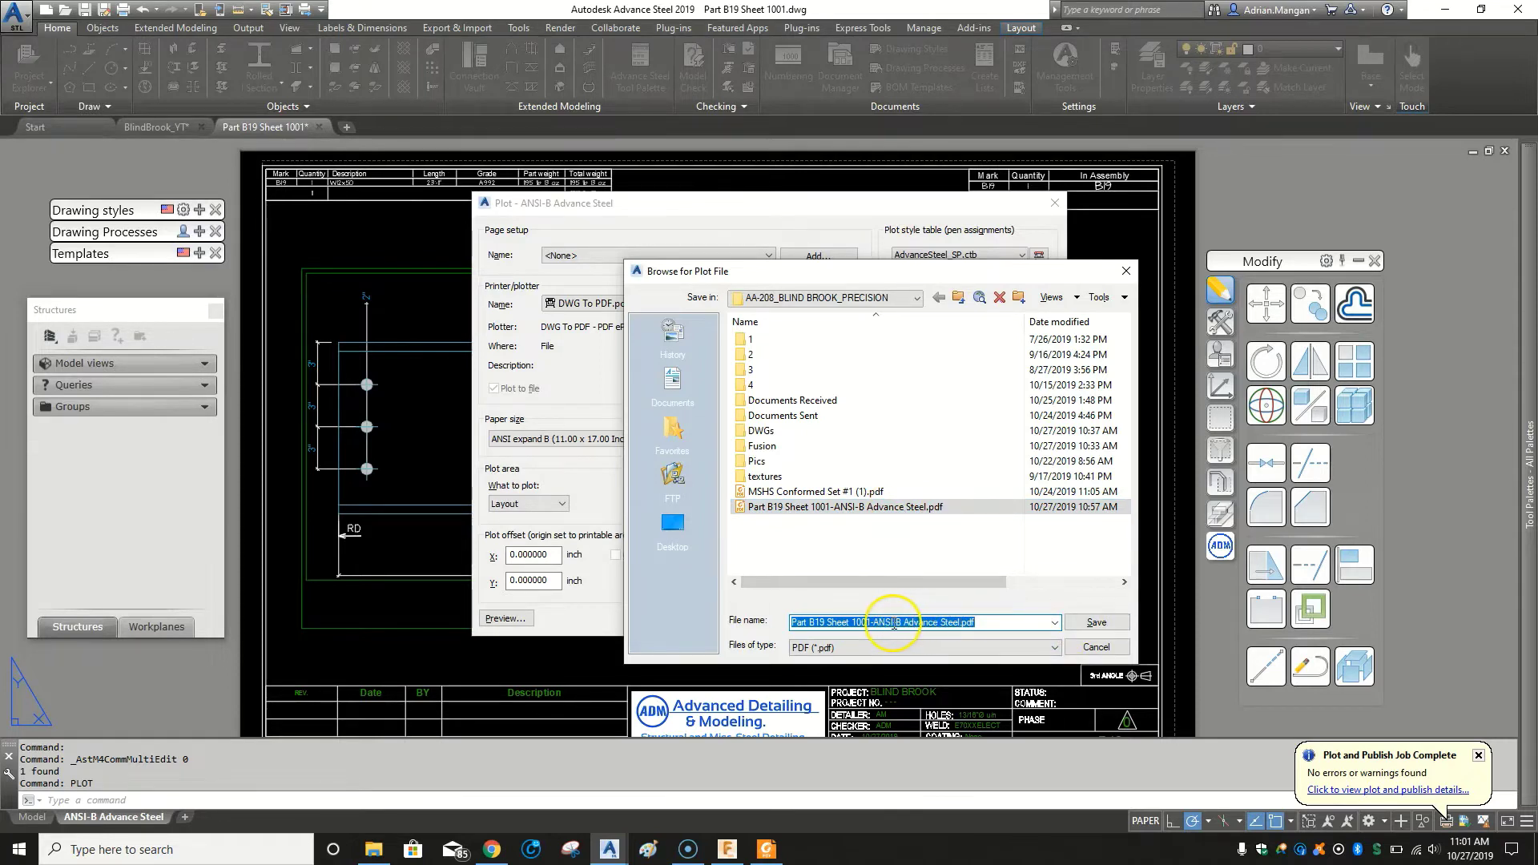
text(1)
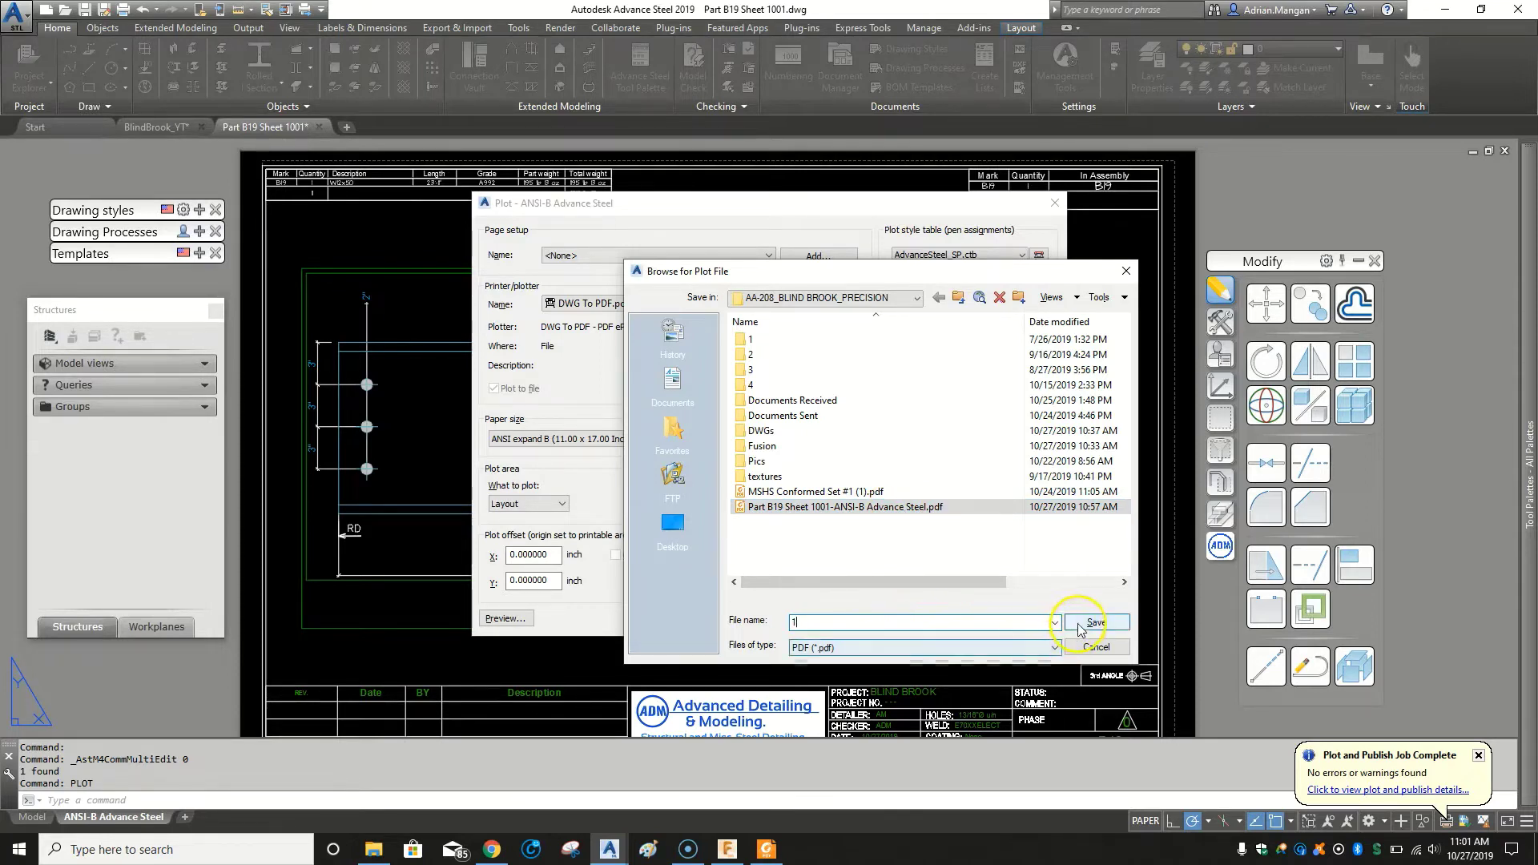
Save the plotted PDF as '1' in the AA-208_BLIND BROOK_PRECISION folder and plot.
click(1092, 623)
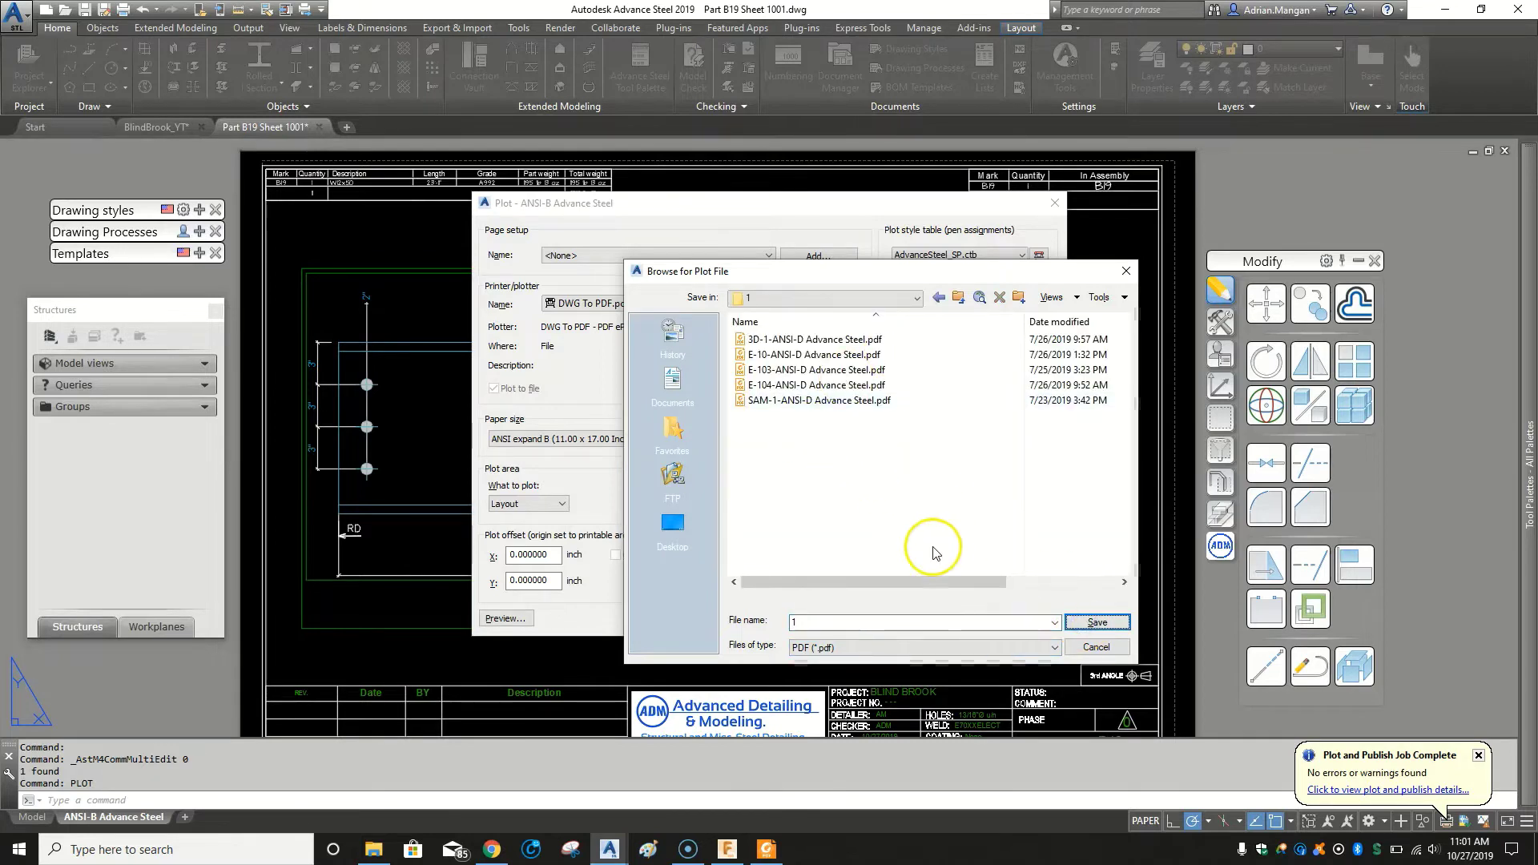
click(917, 297)
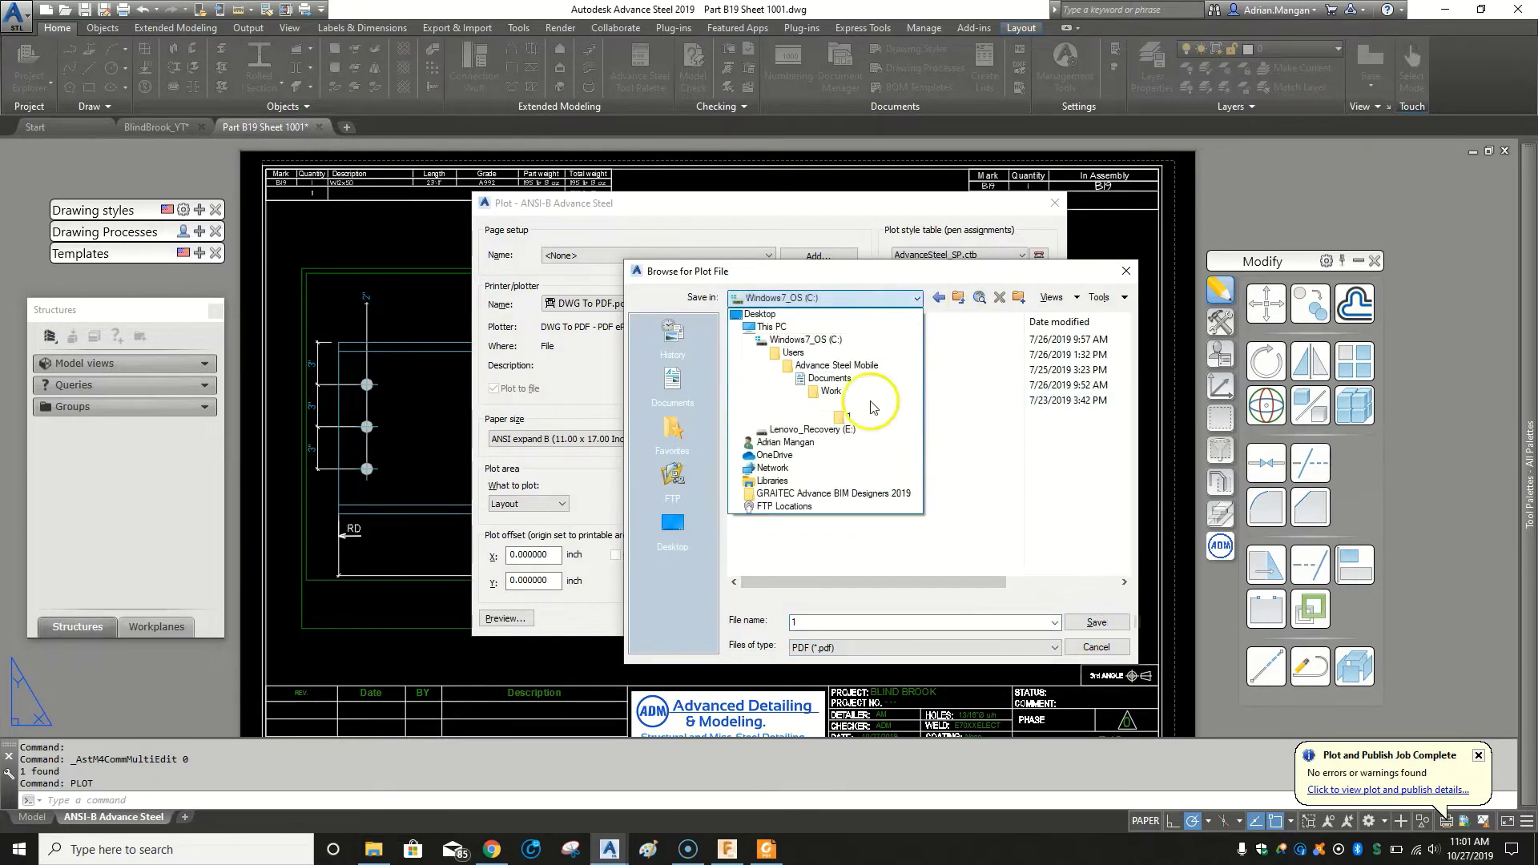
click(852, 404)
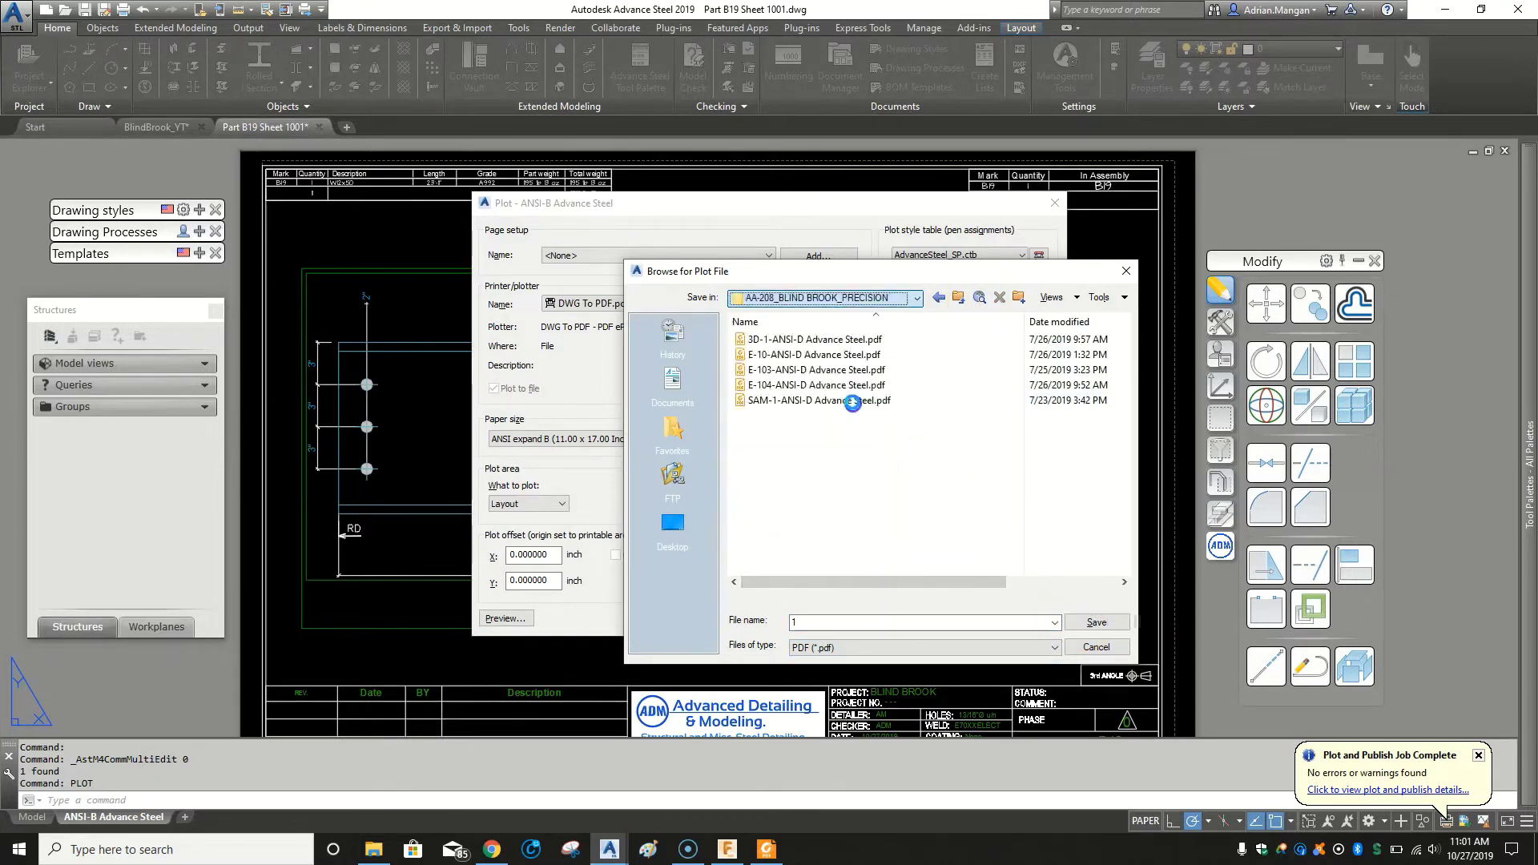
double_click(804, 618)
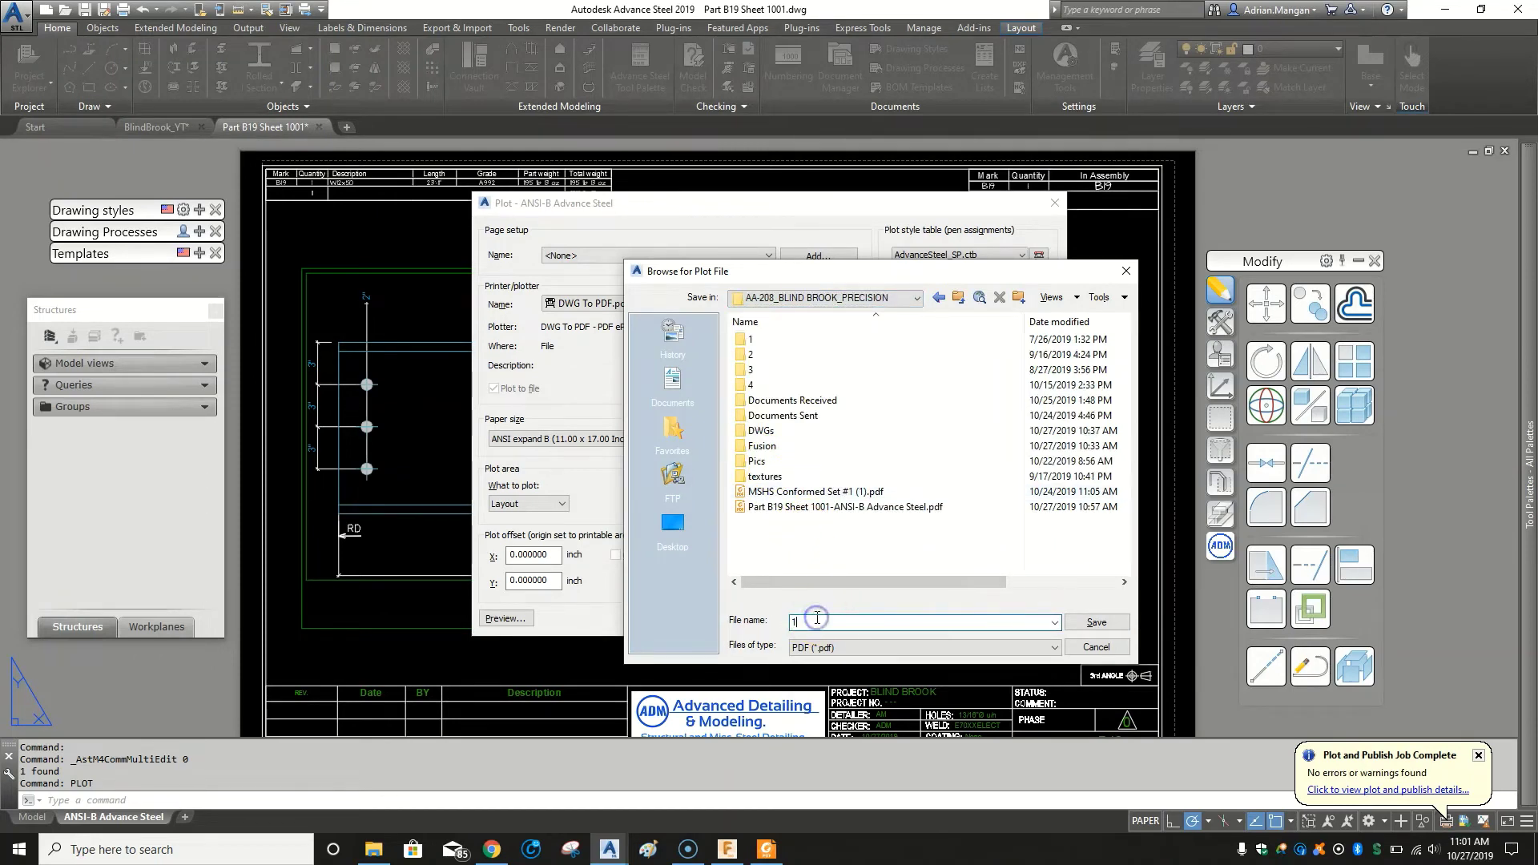
text(1)
click(1096, 622)
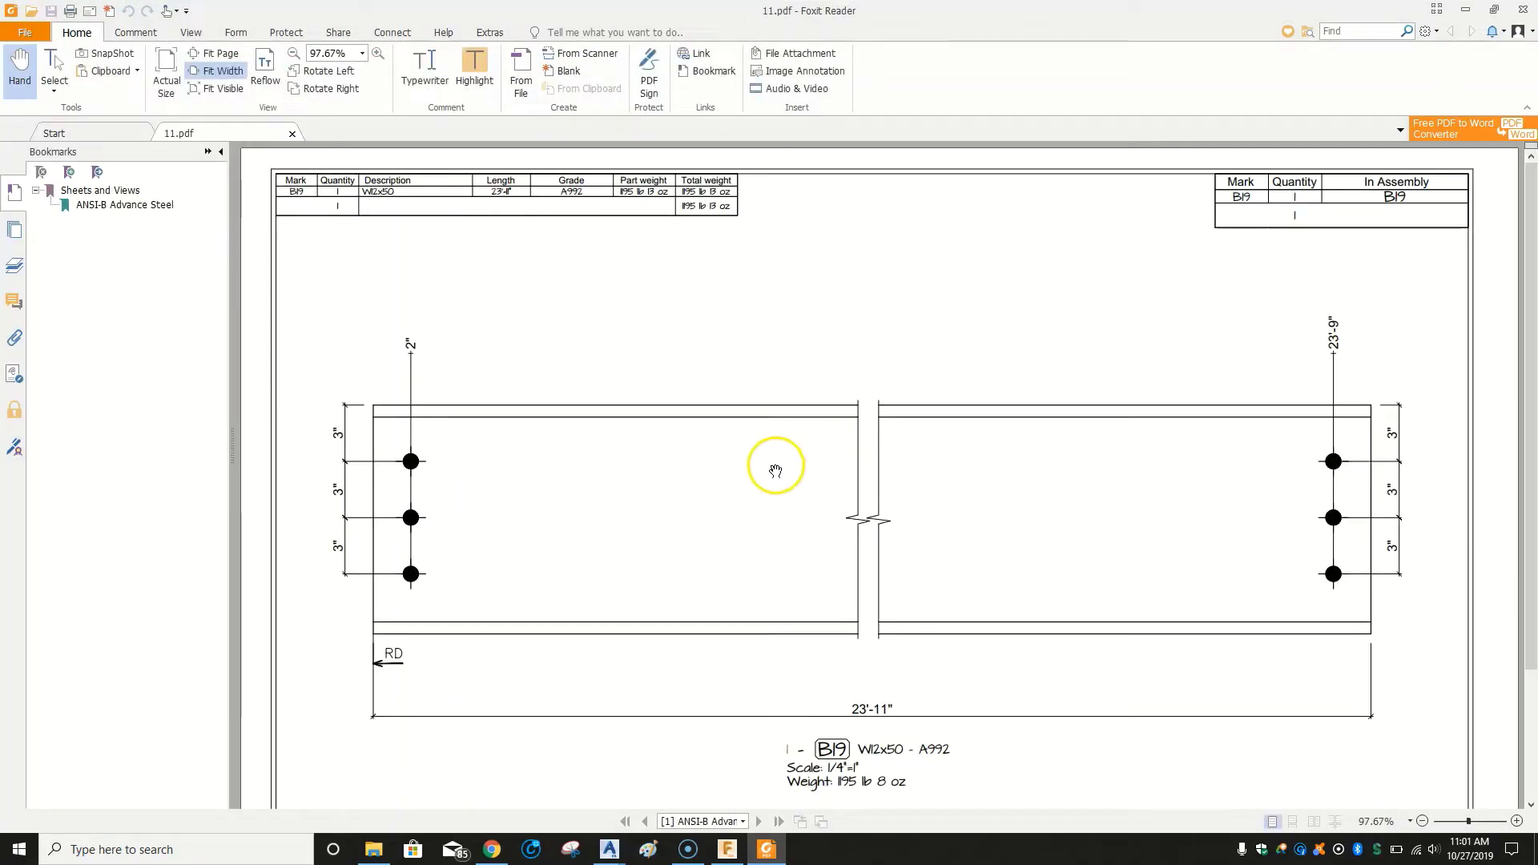
Review 11.pdf, close its tab, and exit Foxit Reader.
middle_click(612, 471)
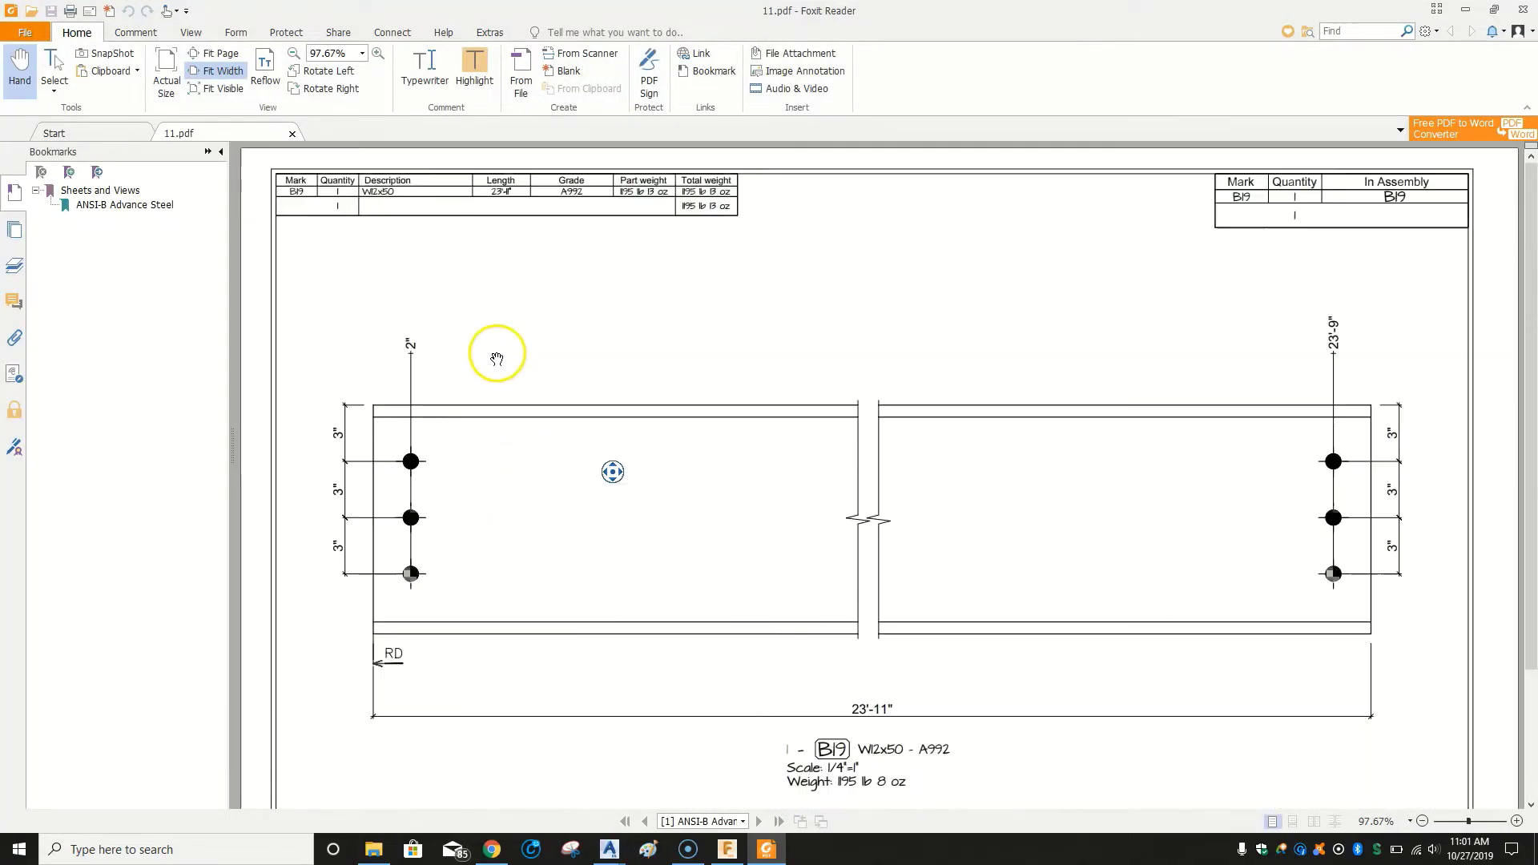
middle_click(609, 372)
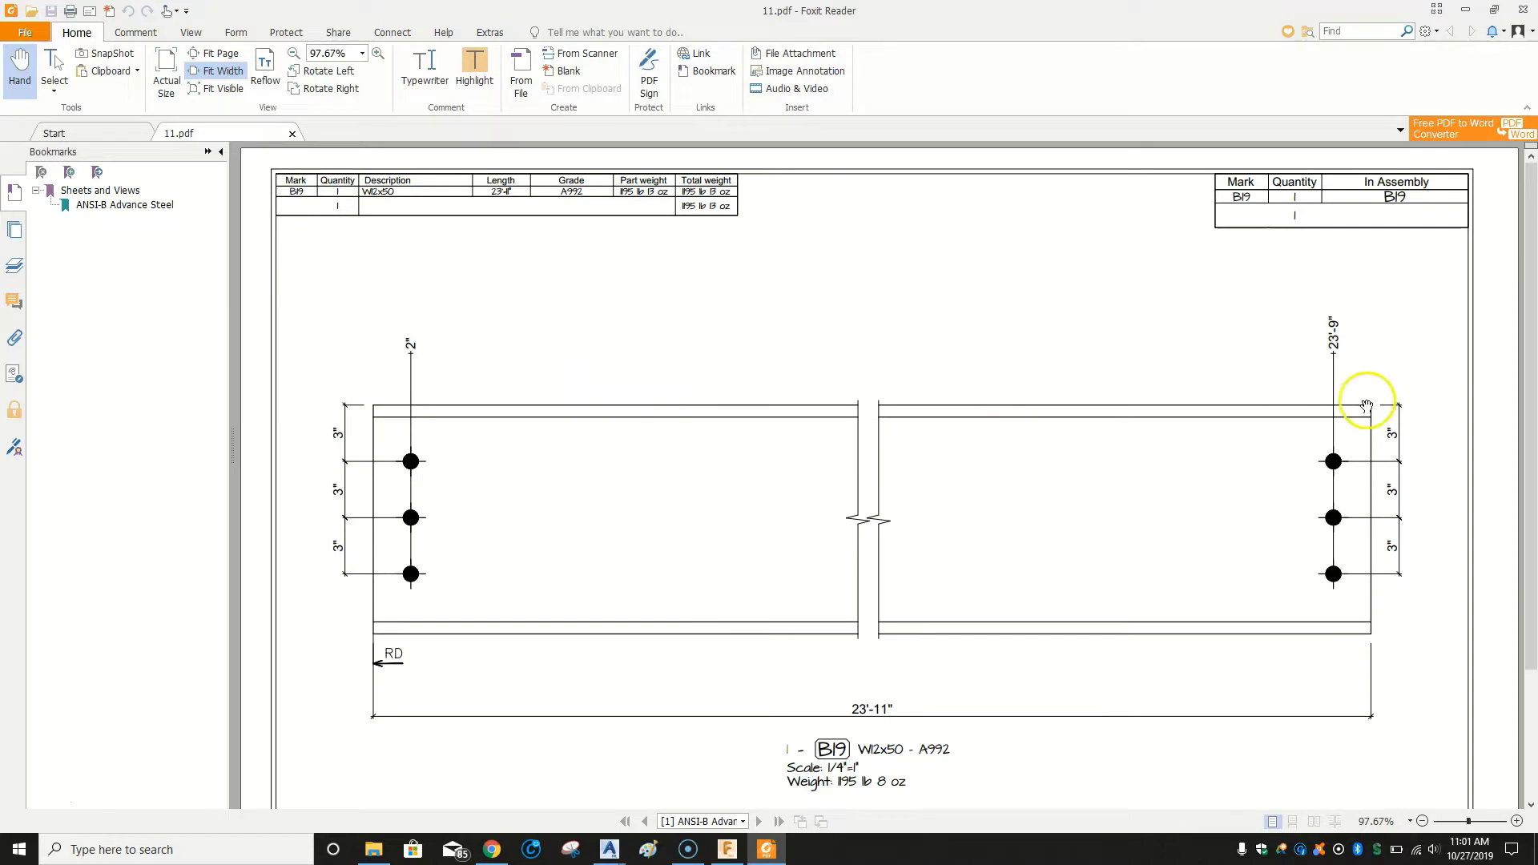
click(295, 136)
click(1522, 8)
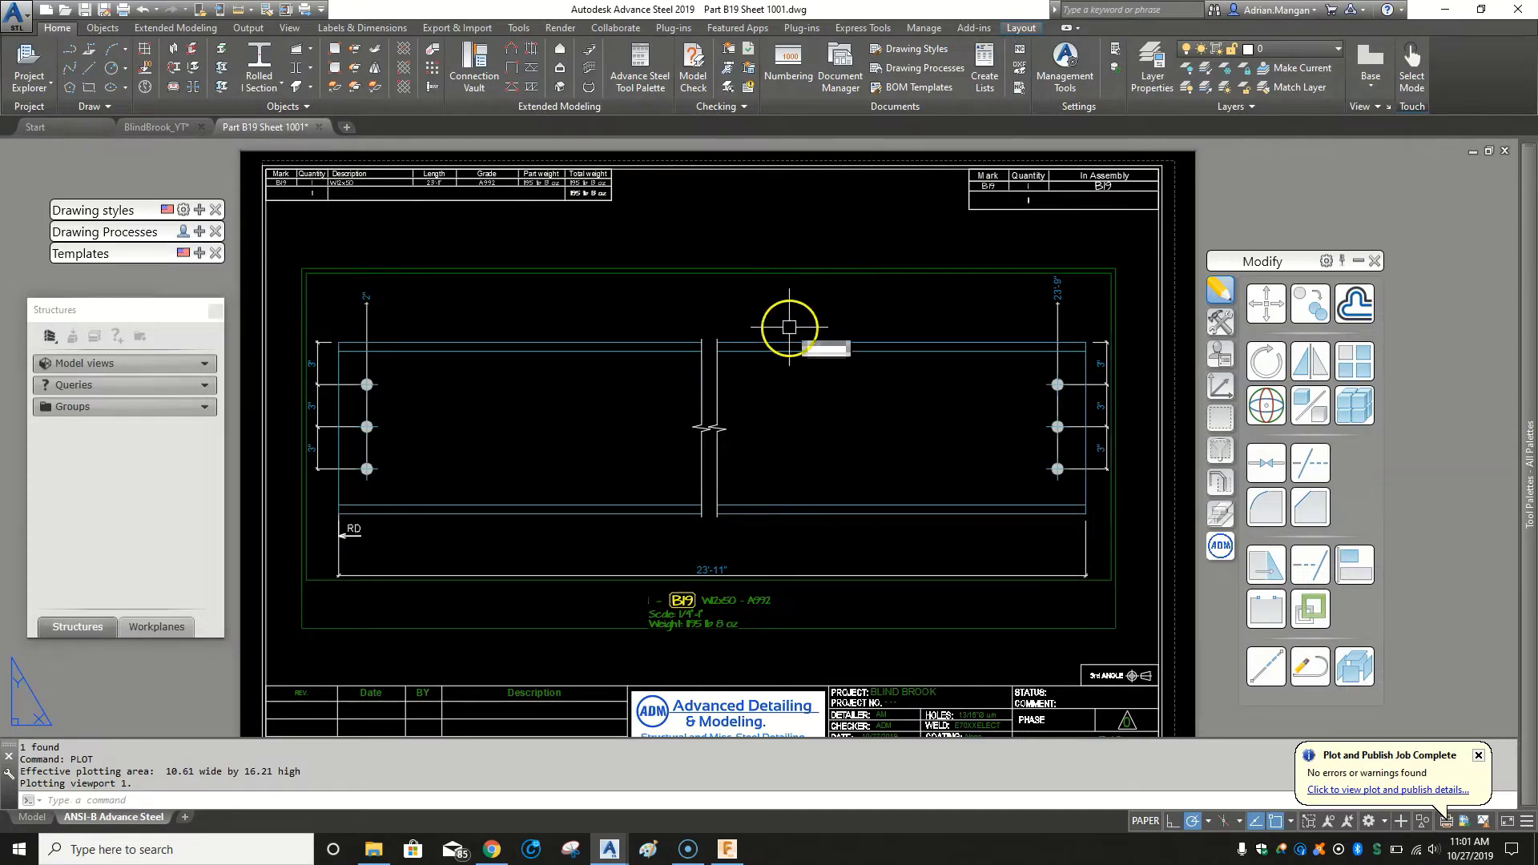
text(plot)
Start plotting with AdvanceSteel_SP.ctb and open that table for editing.
key(Return)
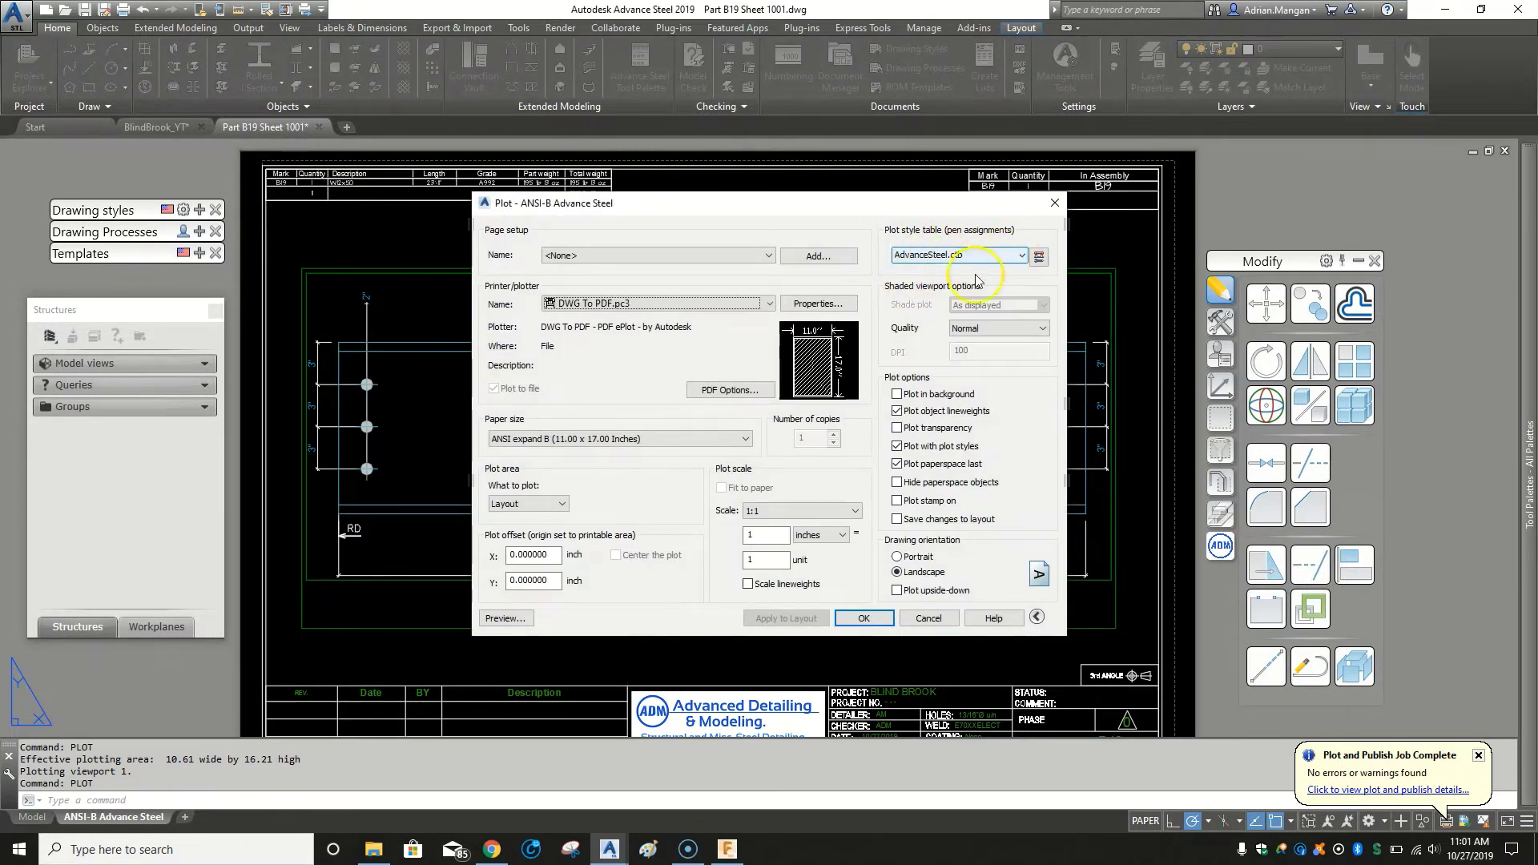
click(1022, 256)
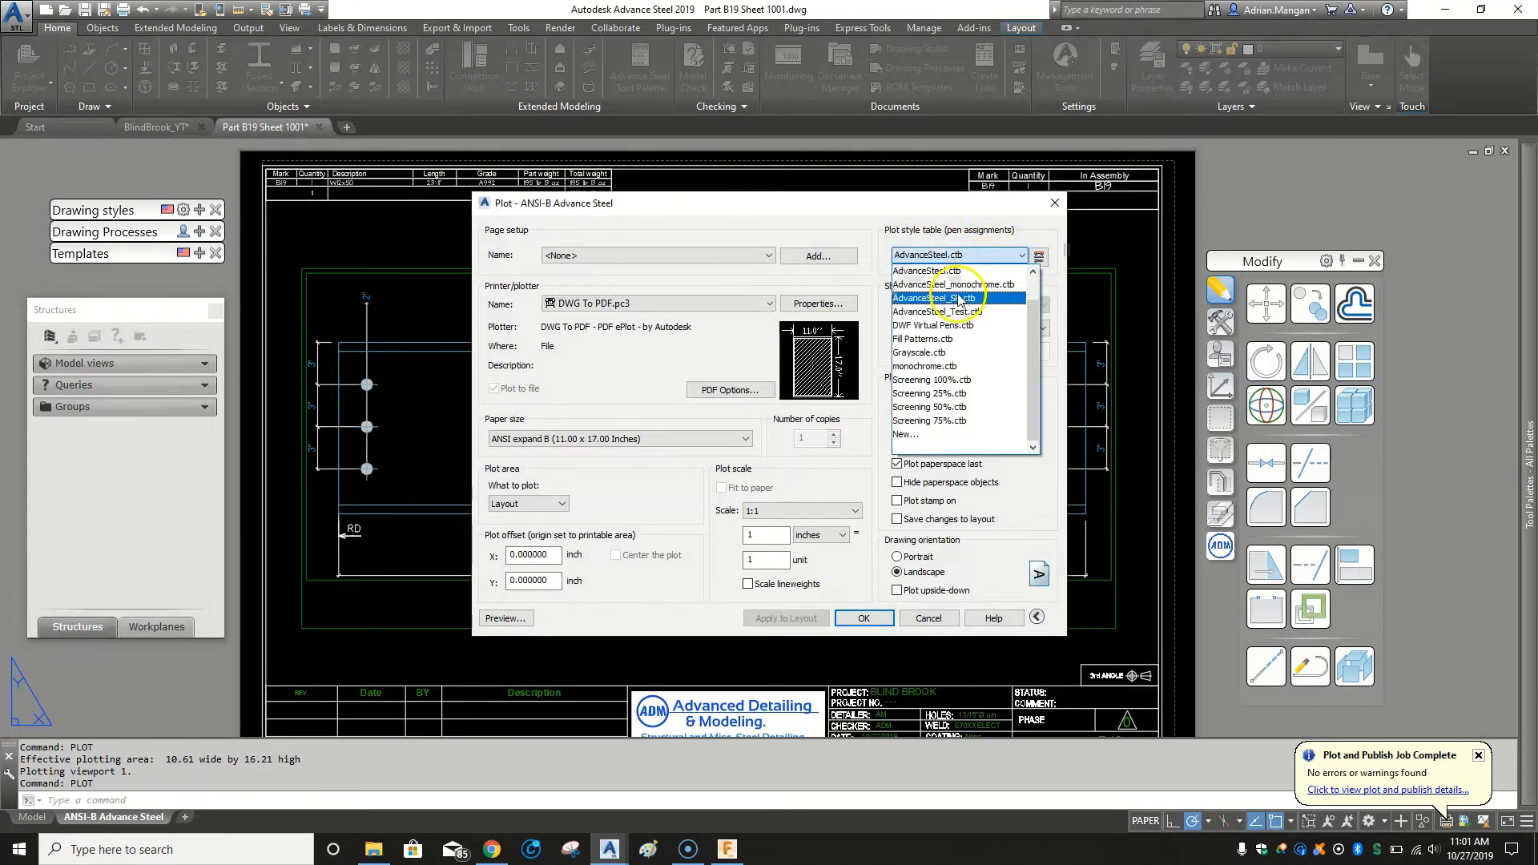
click(960, 298)
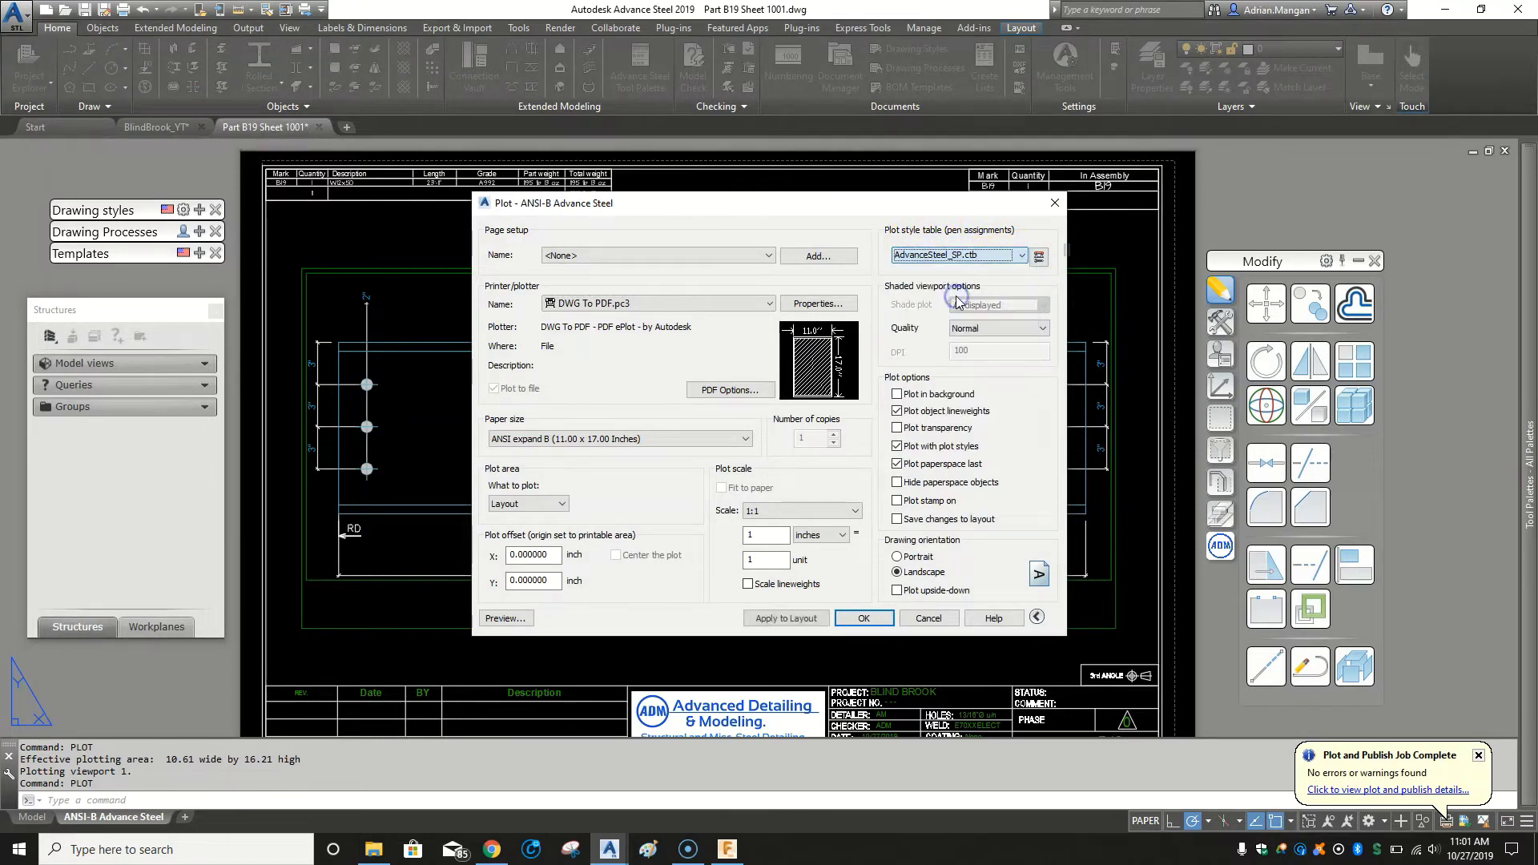
click(1041, 256)
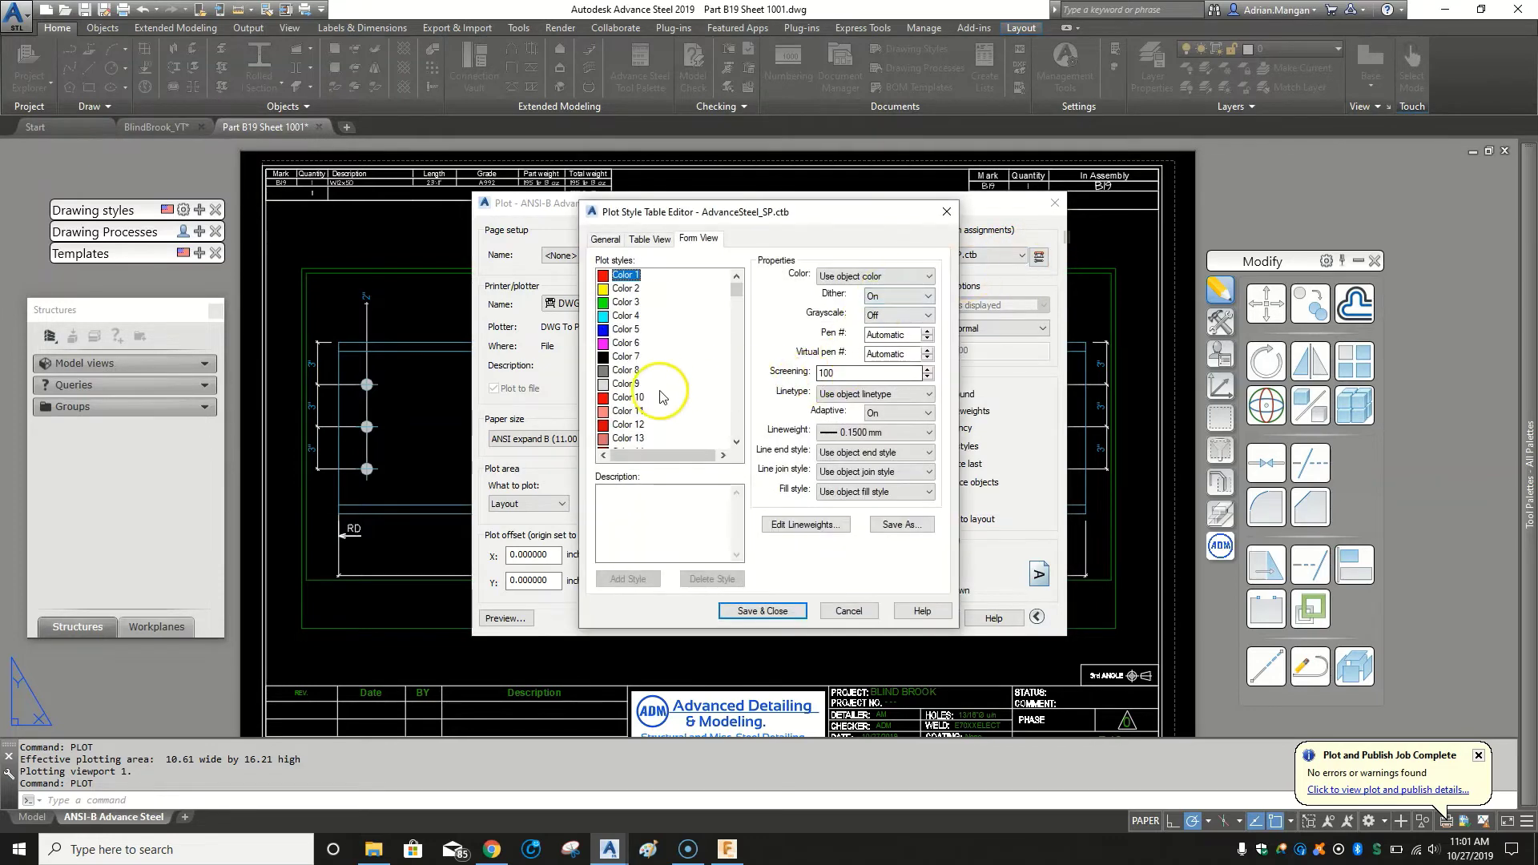
scroll(727, 413, down, 7)
scroll(738, 414, down, 8)
scroll(739, 414, down, 8)
scroll(738, 413, down, 7)
scroll(738, 413, down, 8)
scroll(738, 414, down, 5)
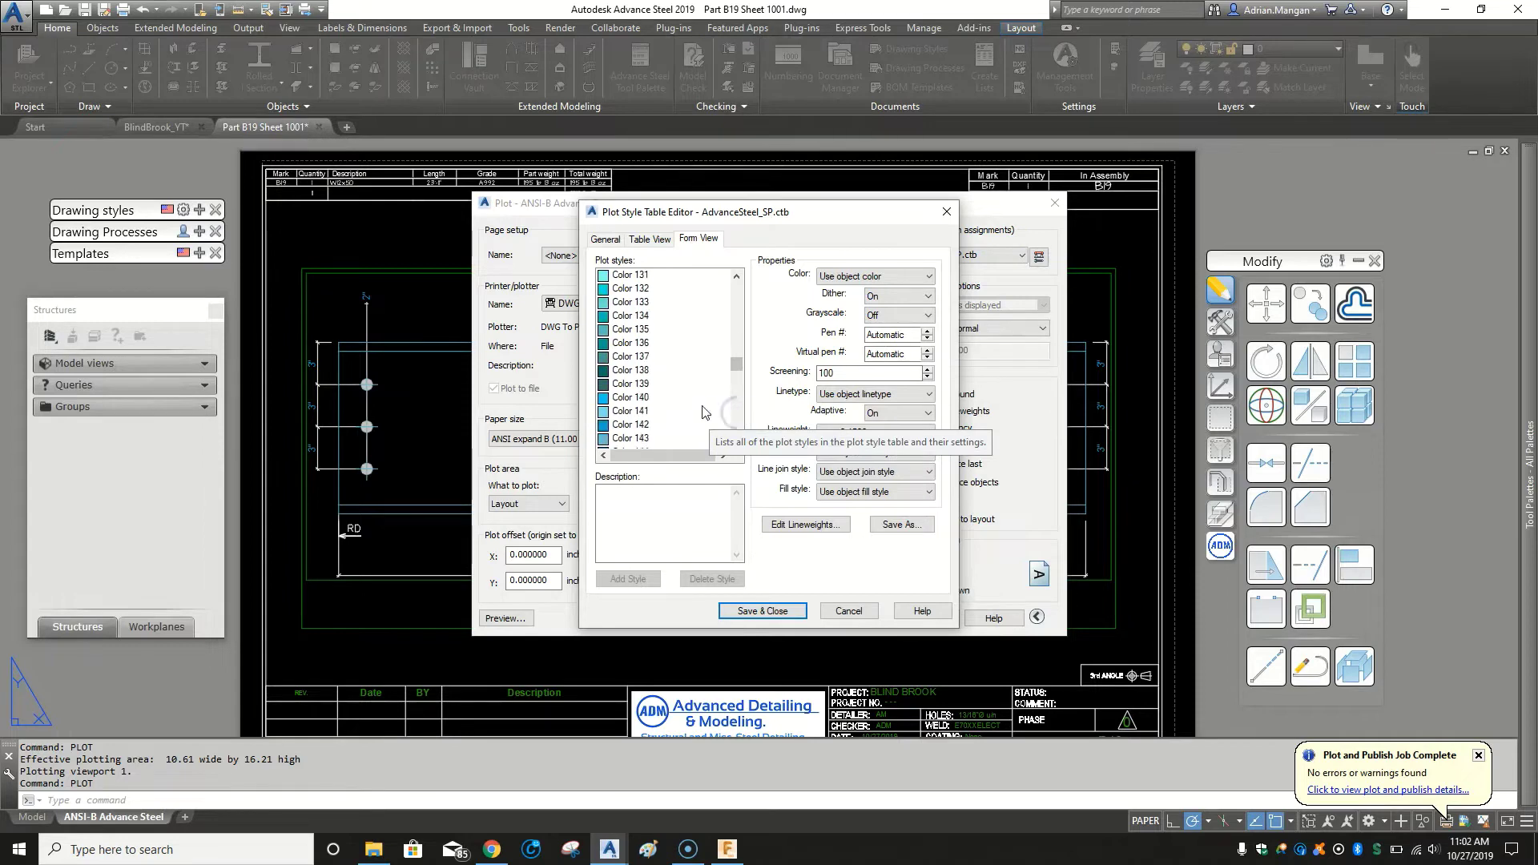
Give Color 143 a 0.6000 mm lineweight, save the table, and plot to 12.pdf.
click(661, 440)
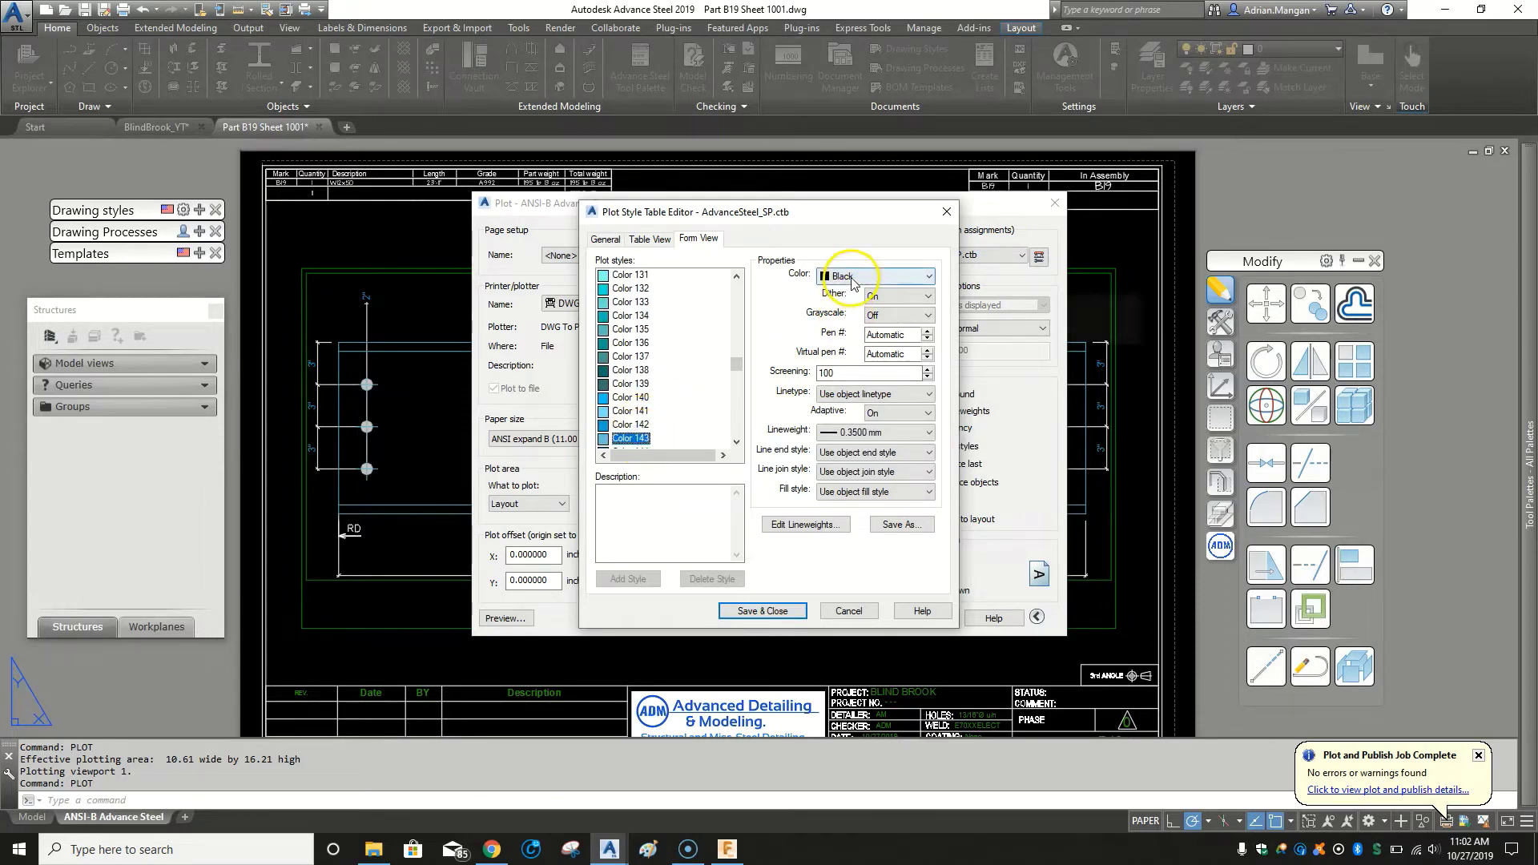
click(930, 434)
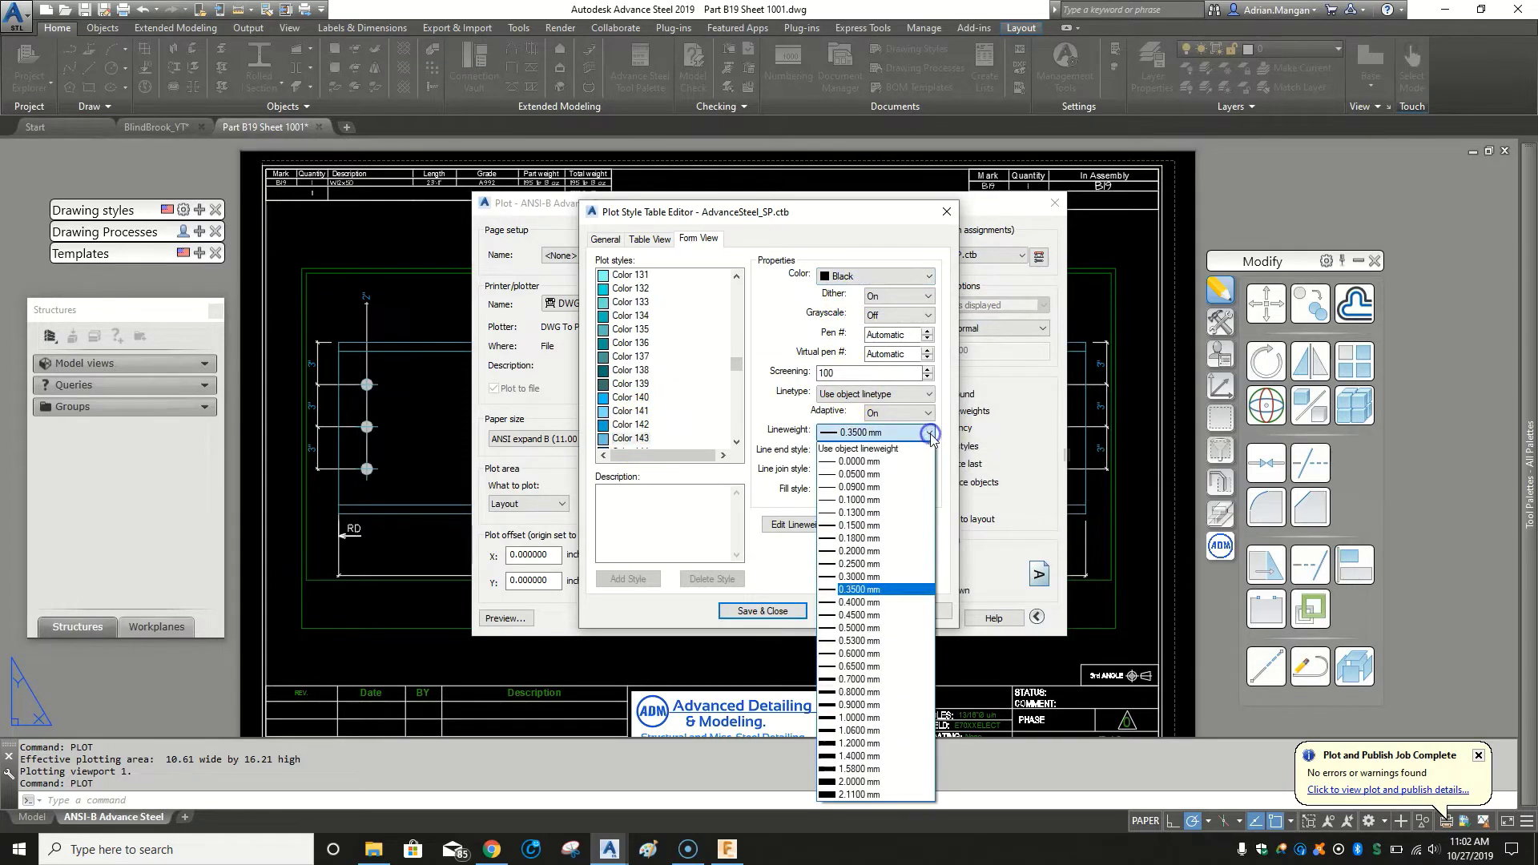
click(865, 655)
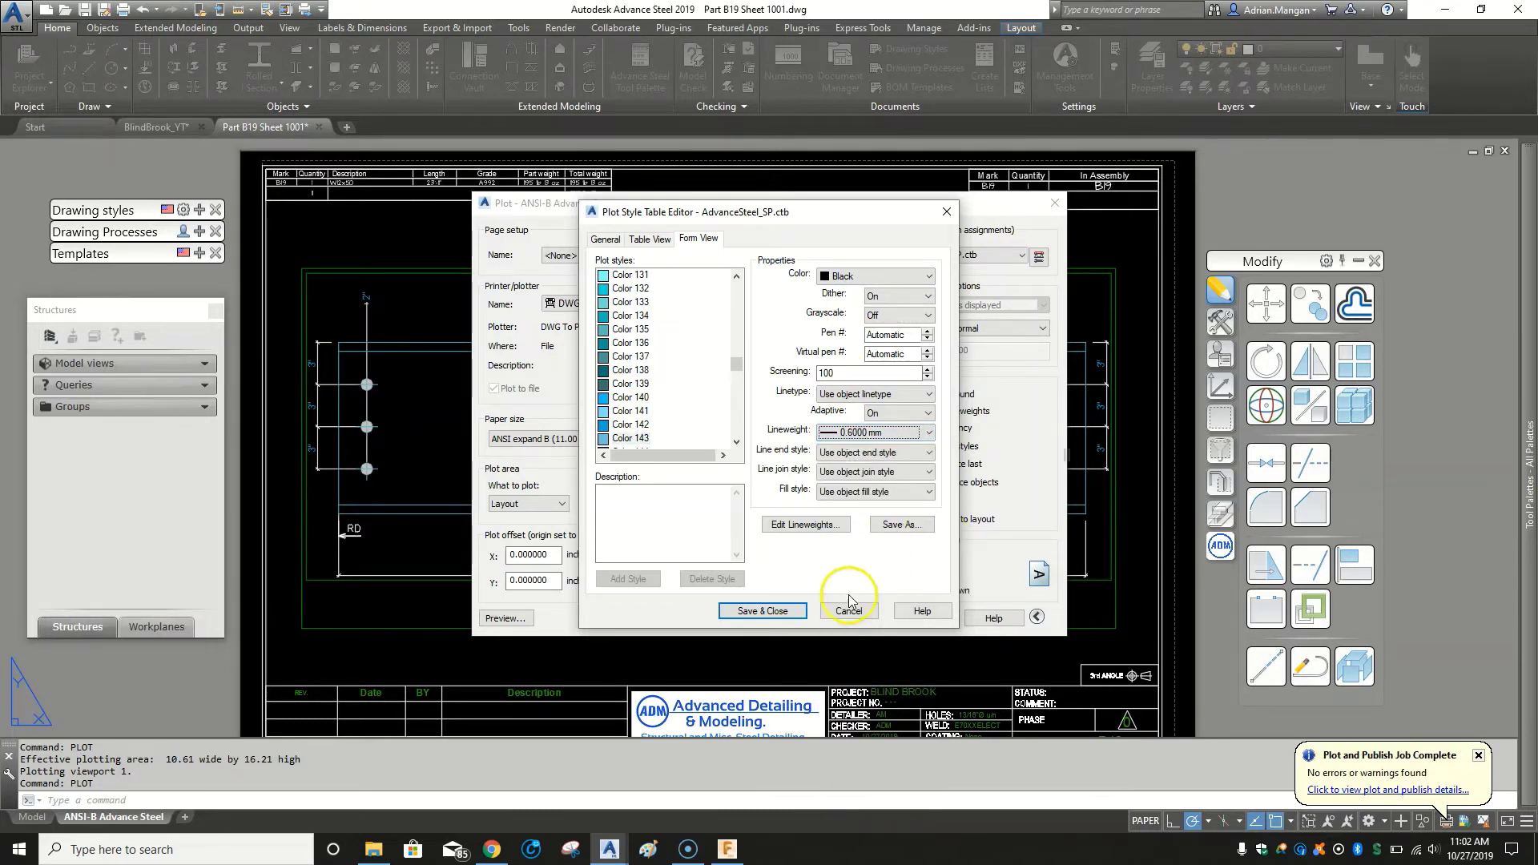
click(770, 611)
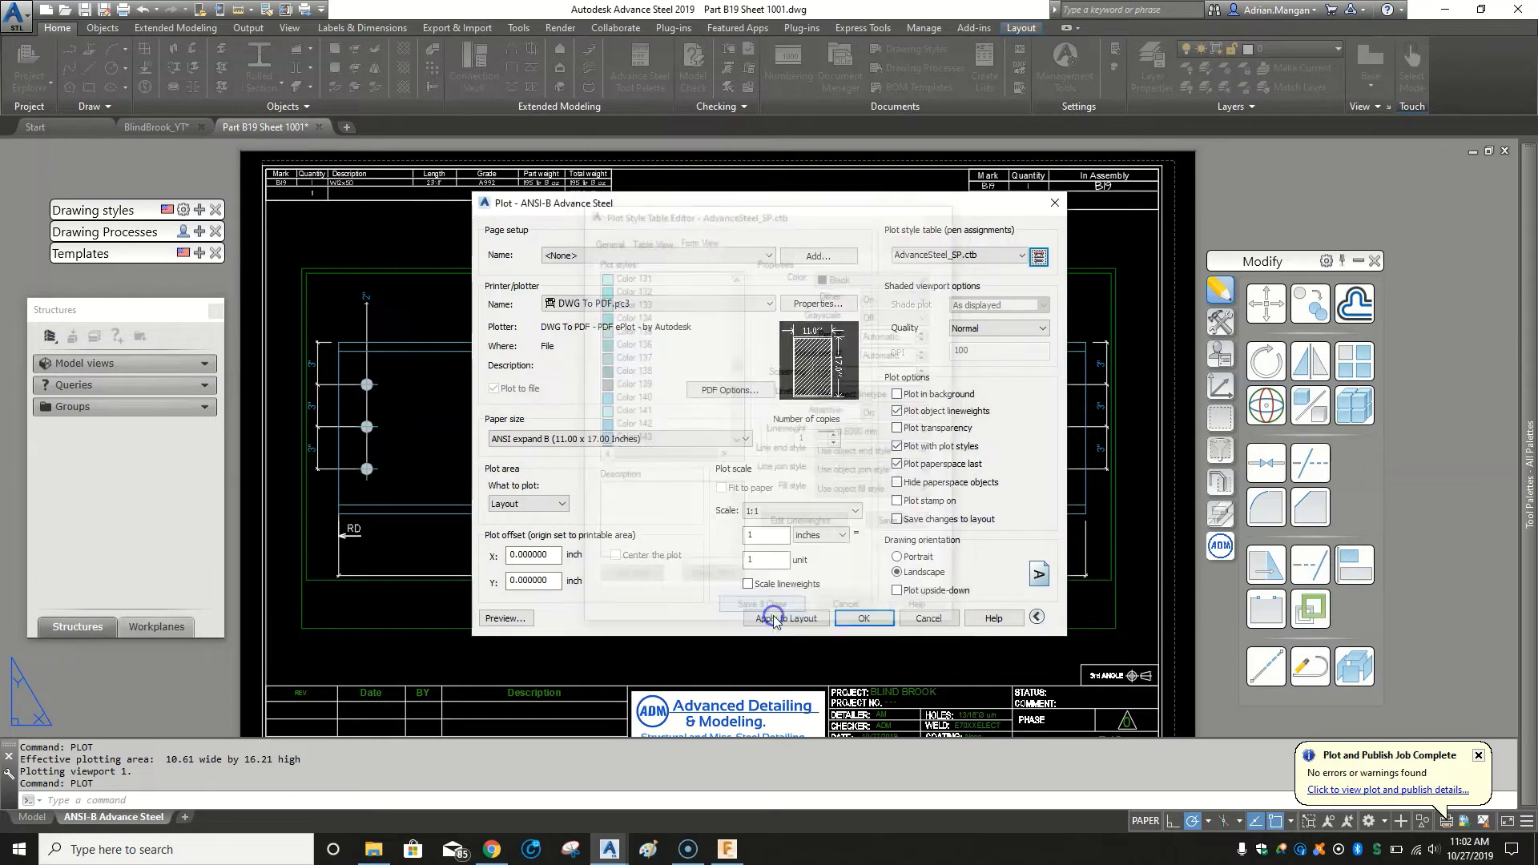
click(865, 618)
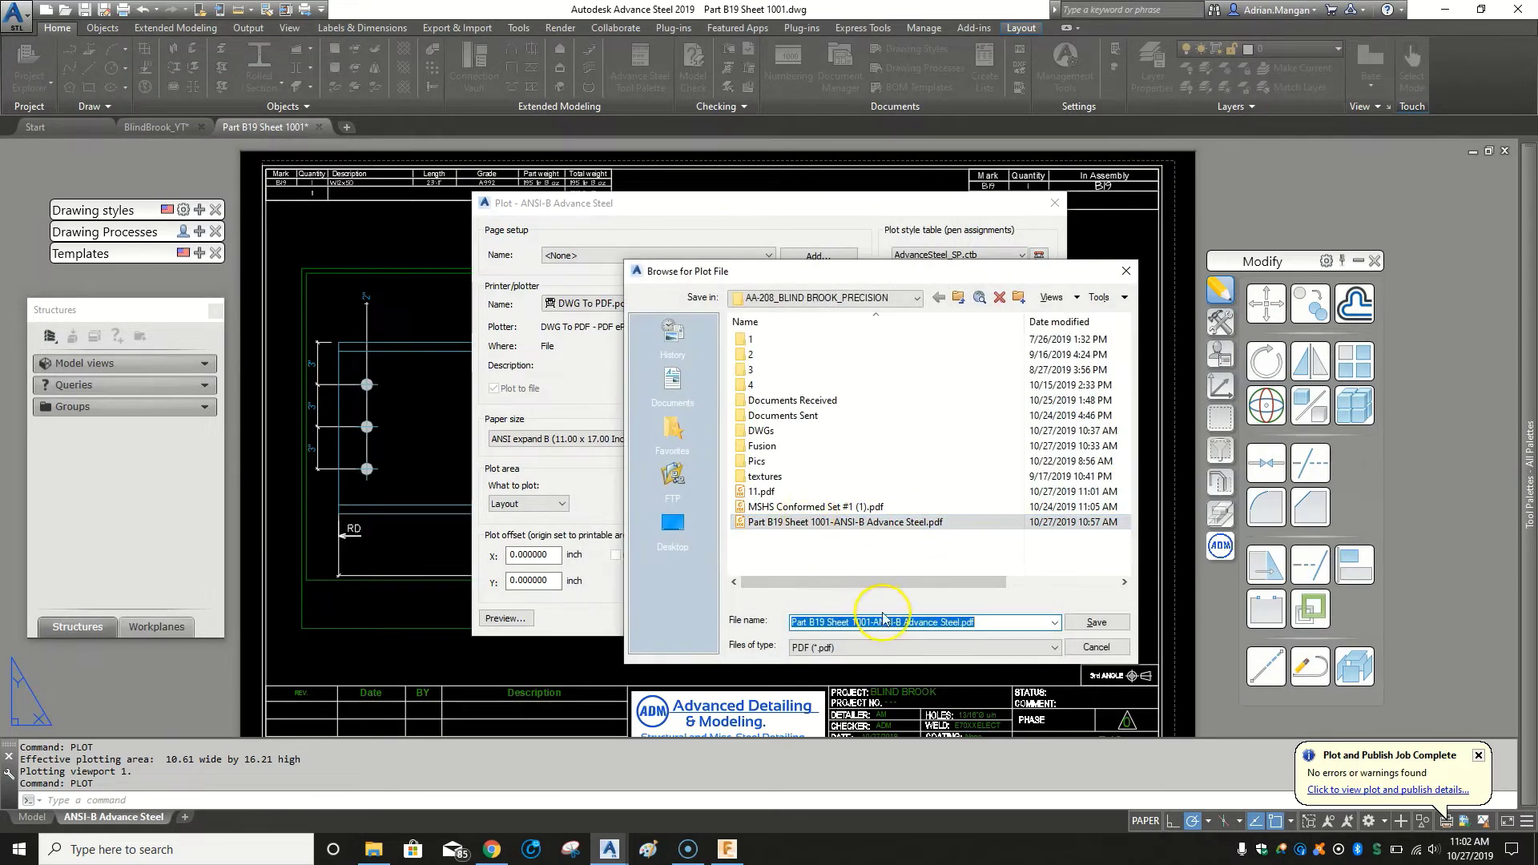
click(1096, 621)
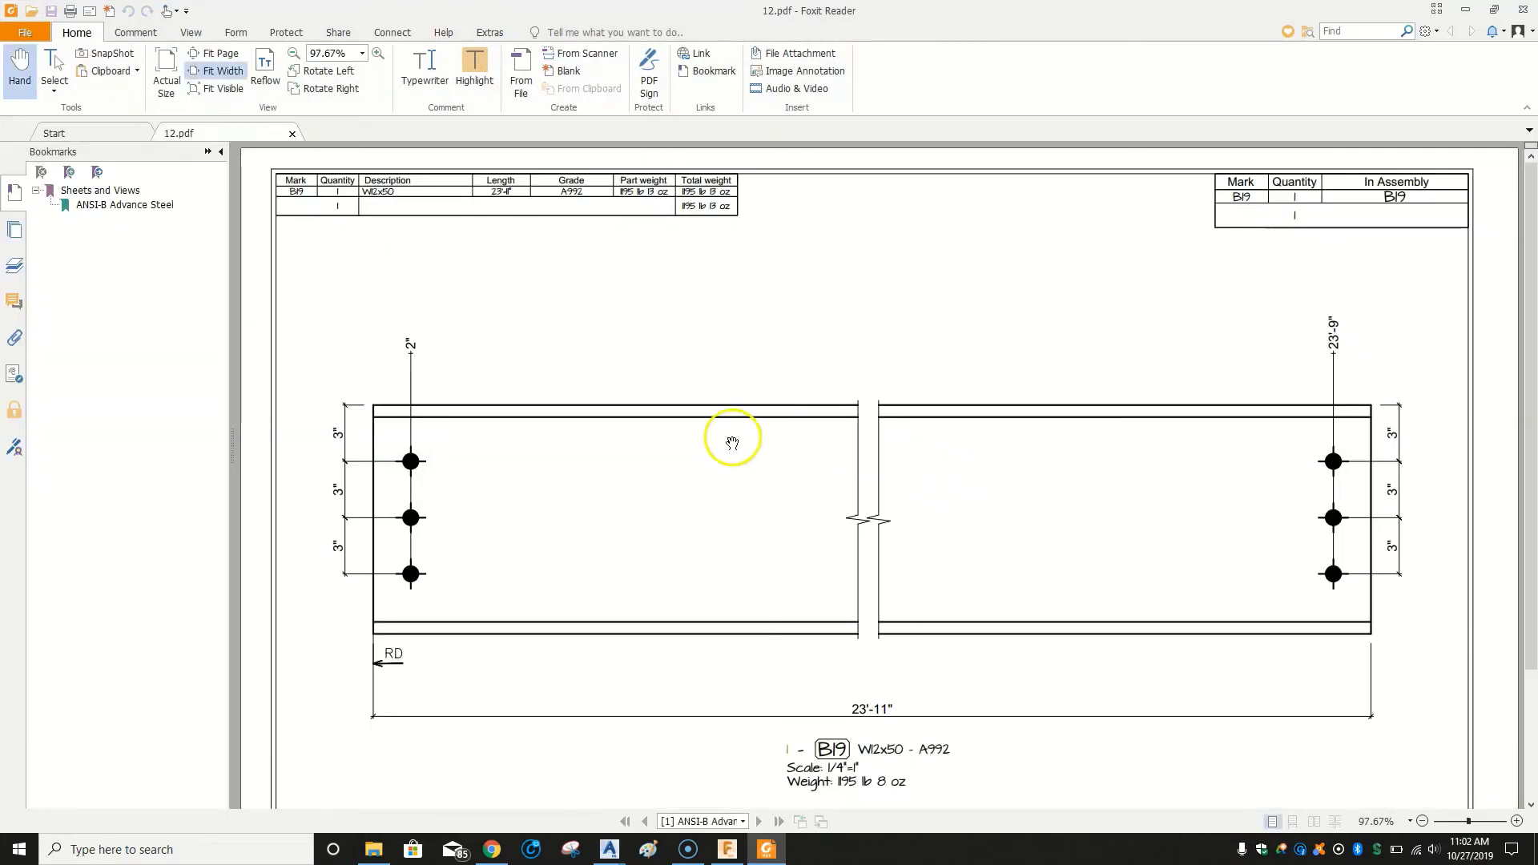
scroll(739, 514, down, 1)
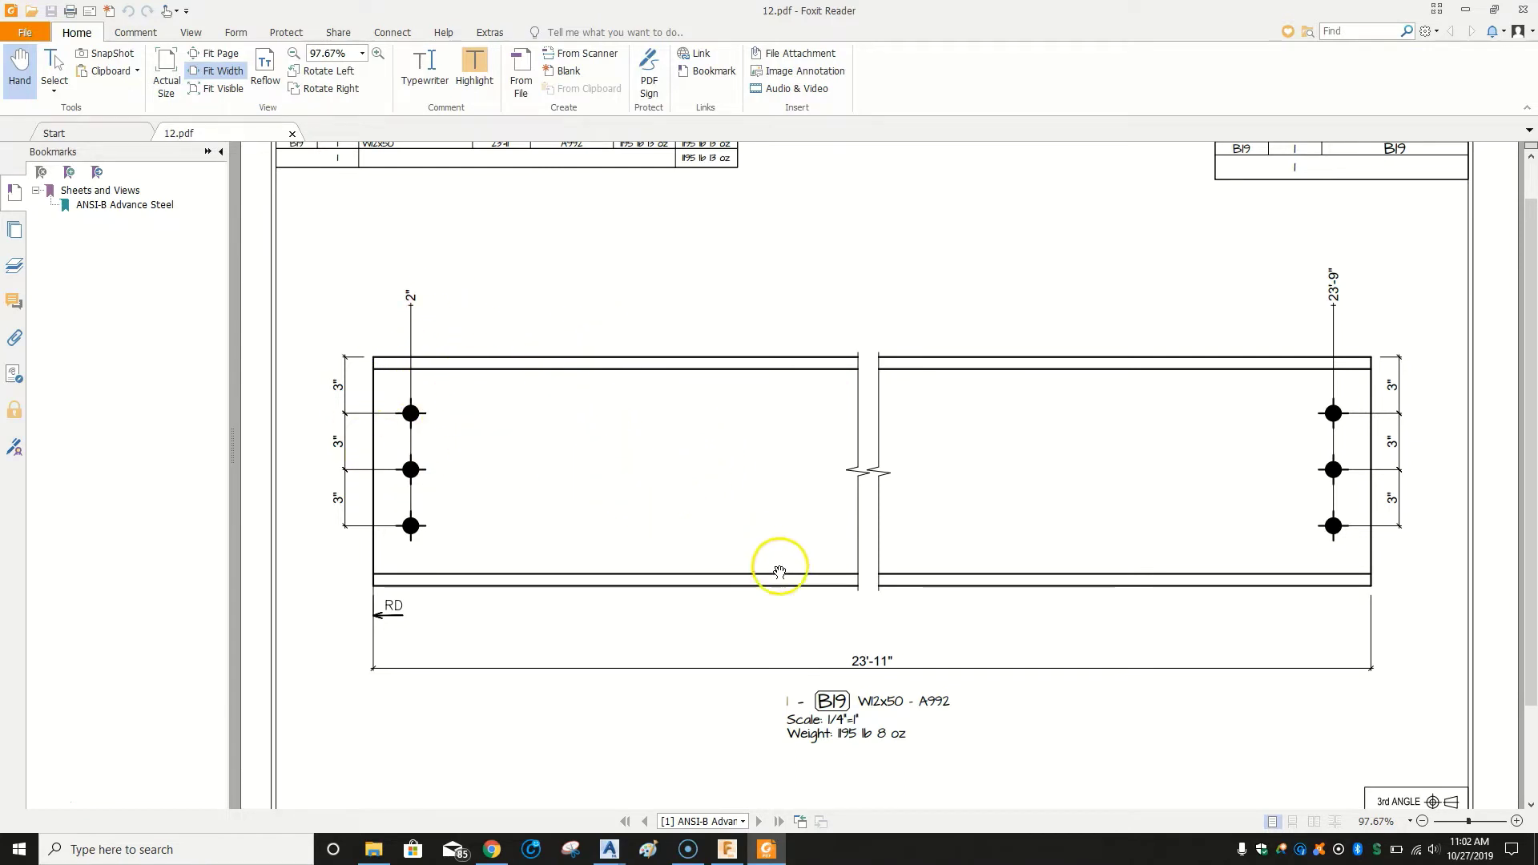
scroll(900, 595, down, 1)
scroll(899, 594, down, 1)
scroll(901, 595, up, 2)
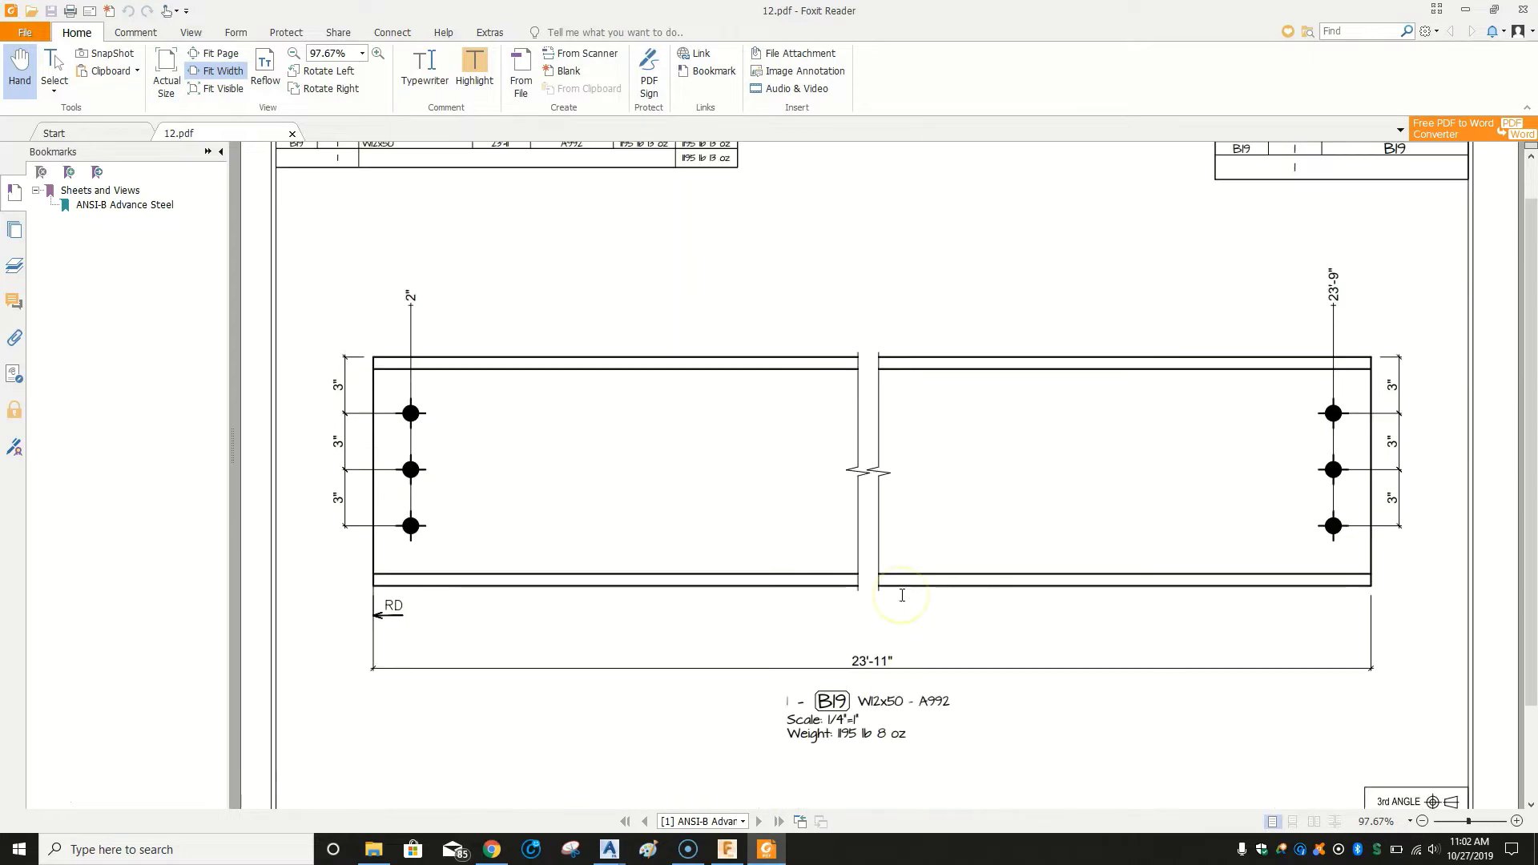
scroll(902, 595, up, 1)
scroll(902, 595, down, 2)
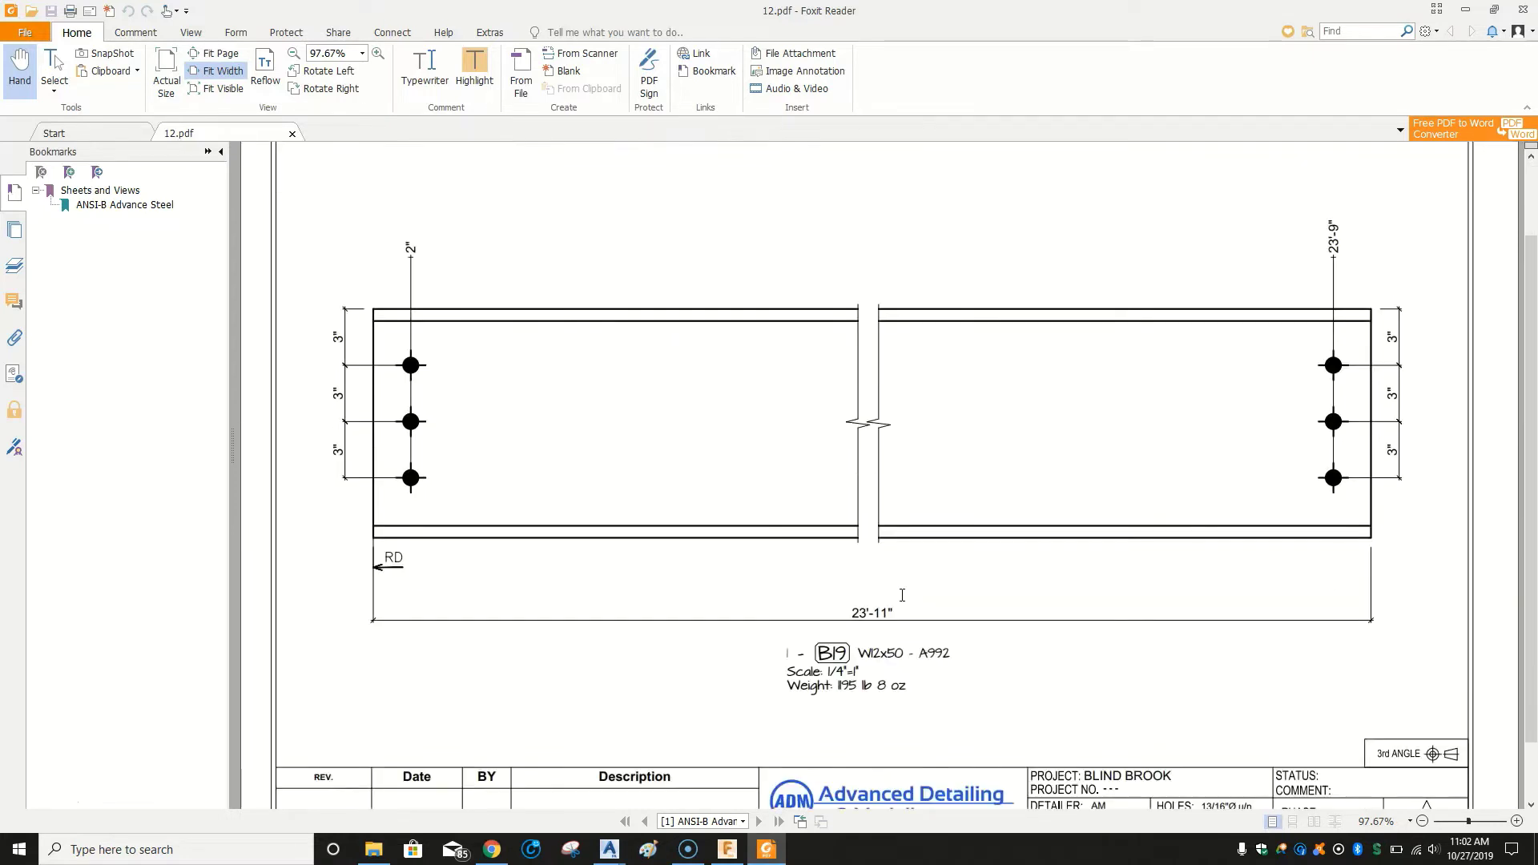
scroll(901, 599, up, 1)
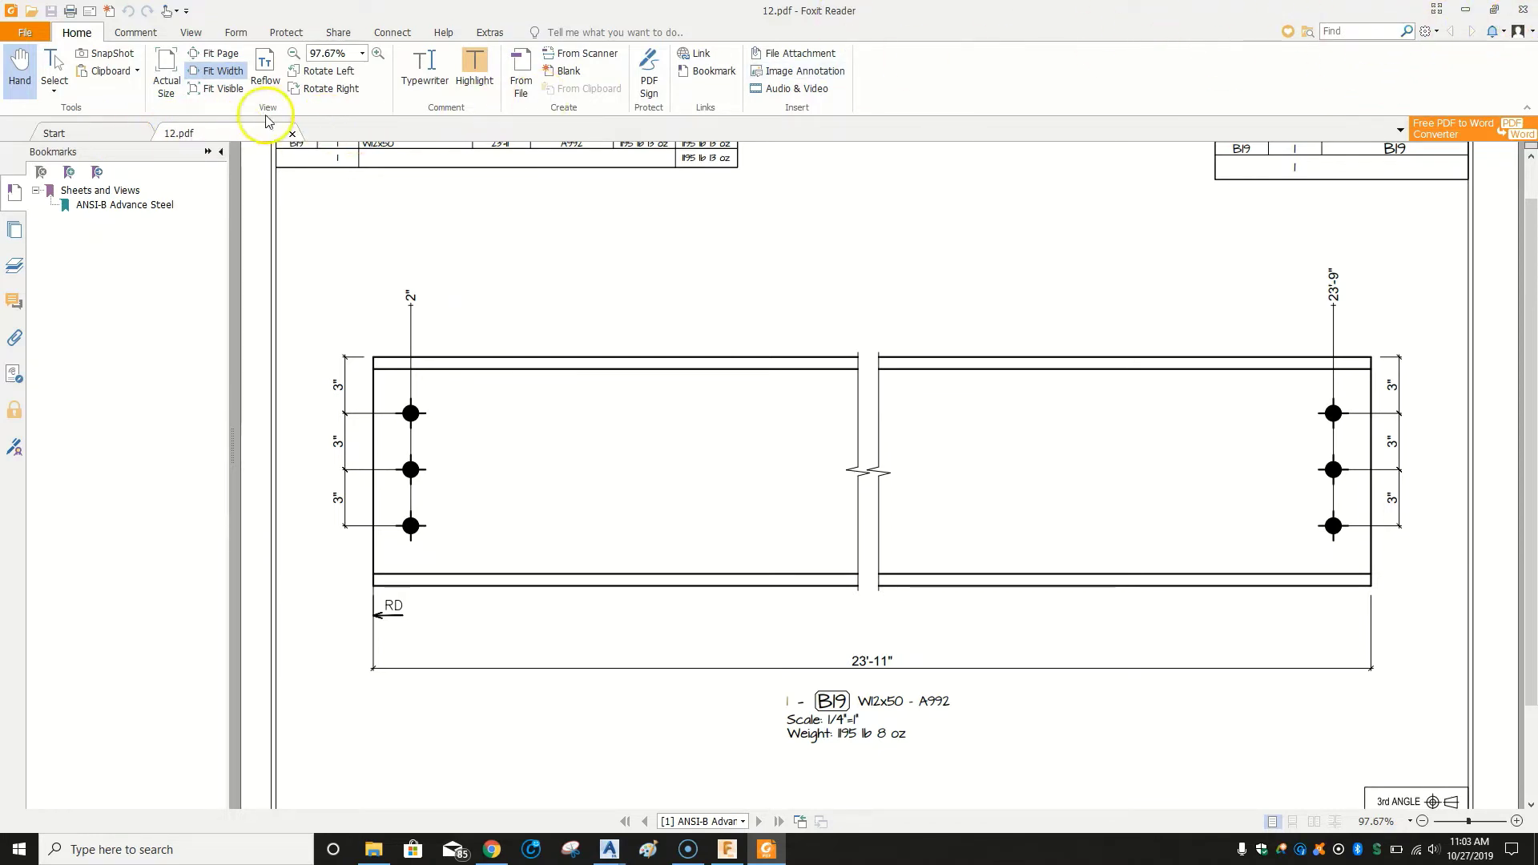
Return to the drawing and open AdvanceSteel_SP.ctb for editing from the Plot dialog.
click(1464, 13)
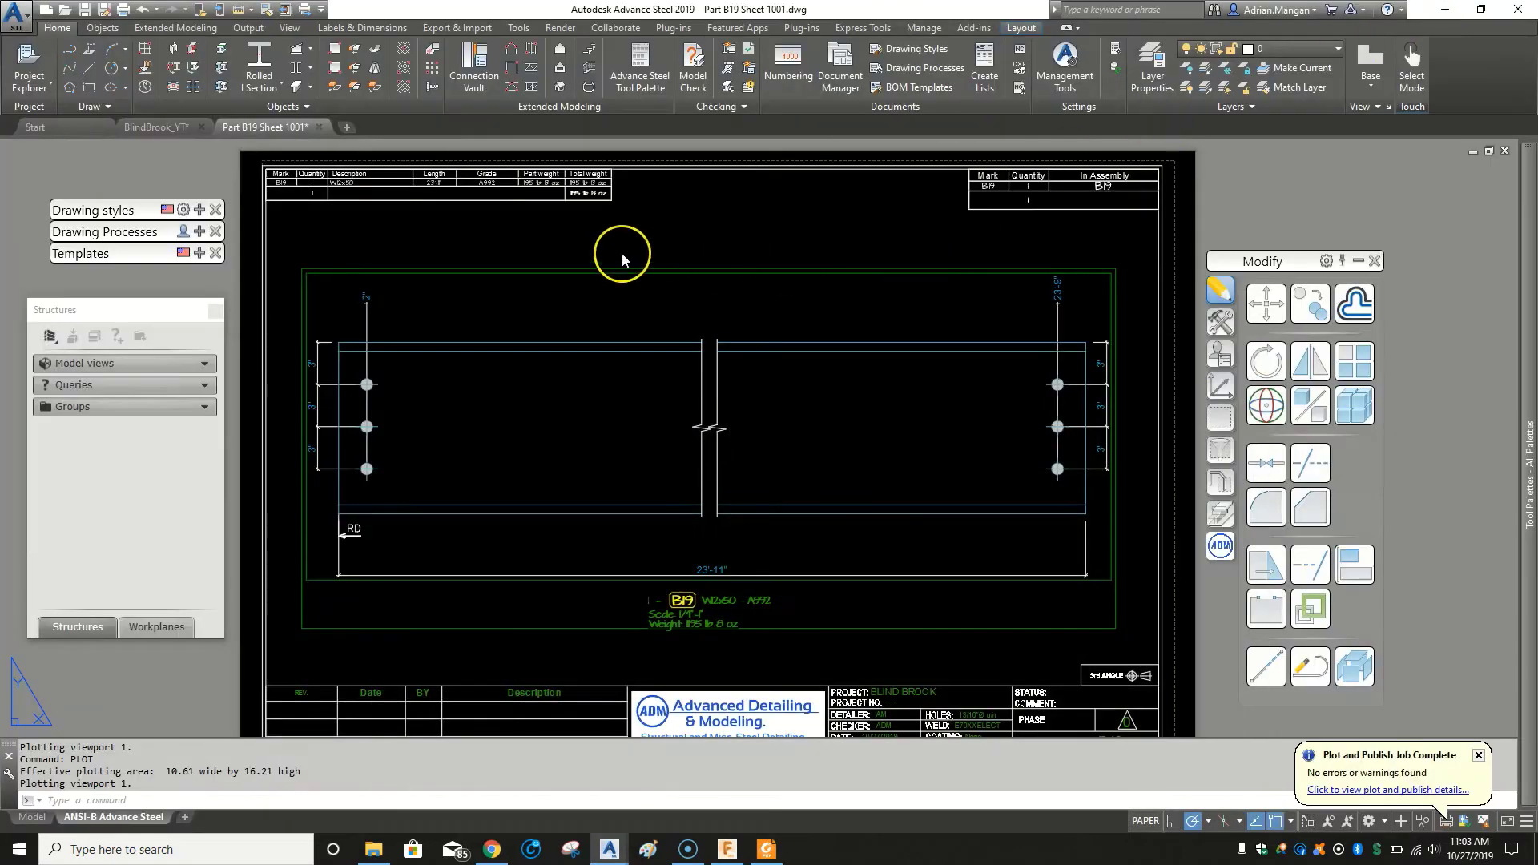
scroll(616, 236, up, 2)
scroll(759, 267, down, 3)
scroll(755, 292, down, 1)
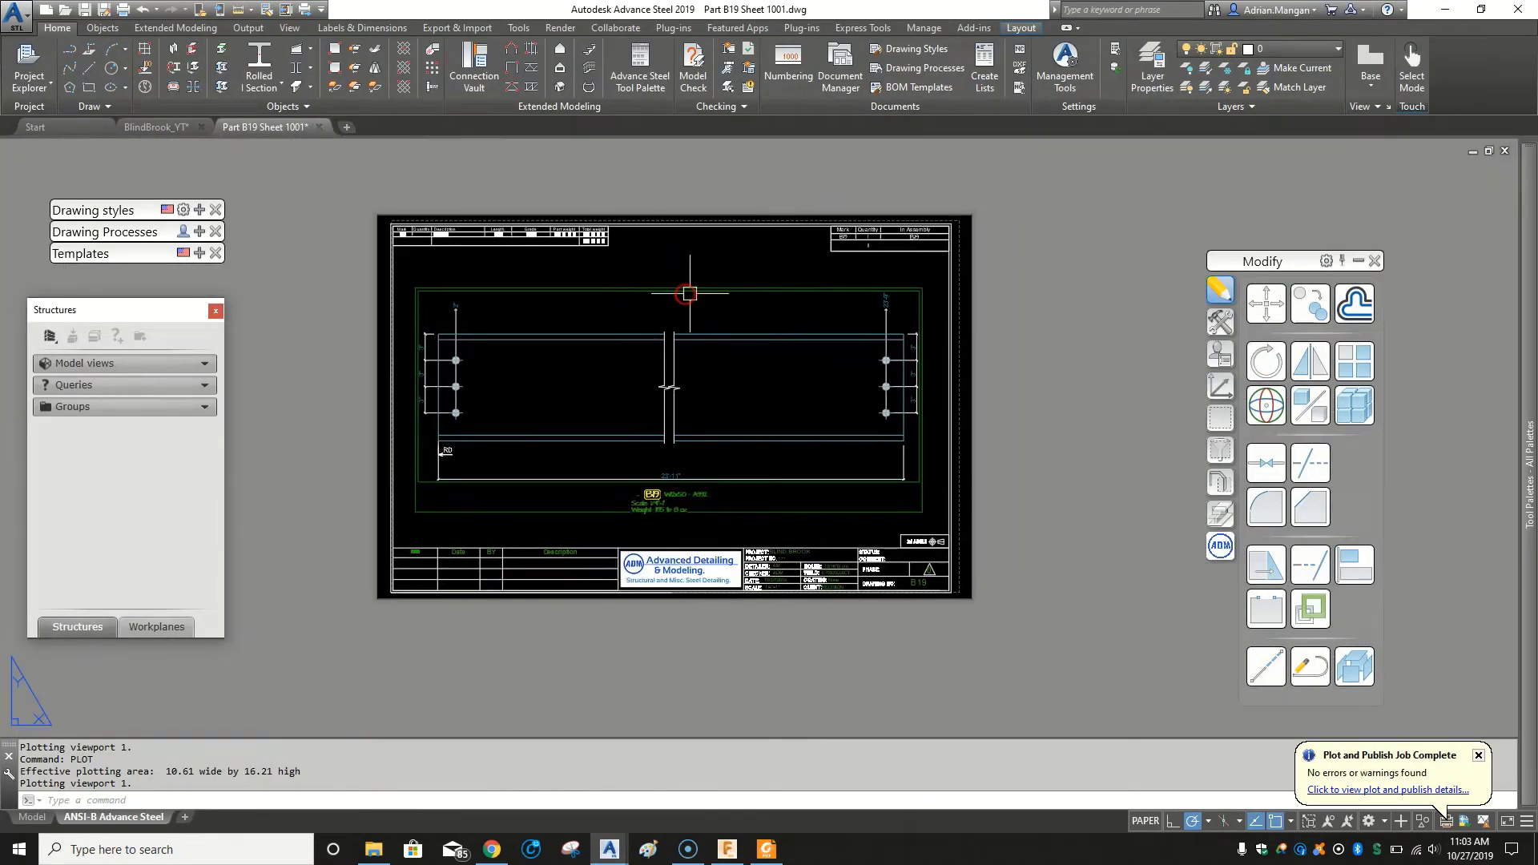
text(p)
key(ctrl+p)
click(1016, 259)
click(936, 297)
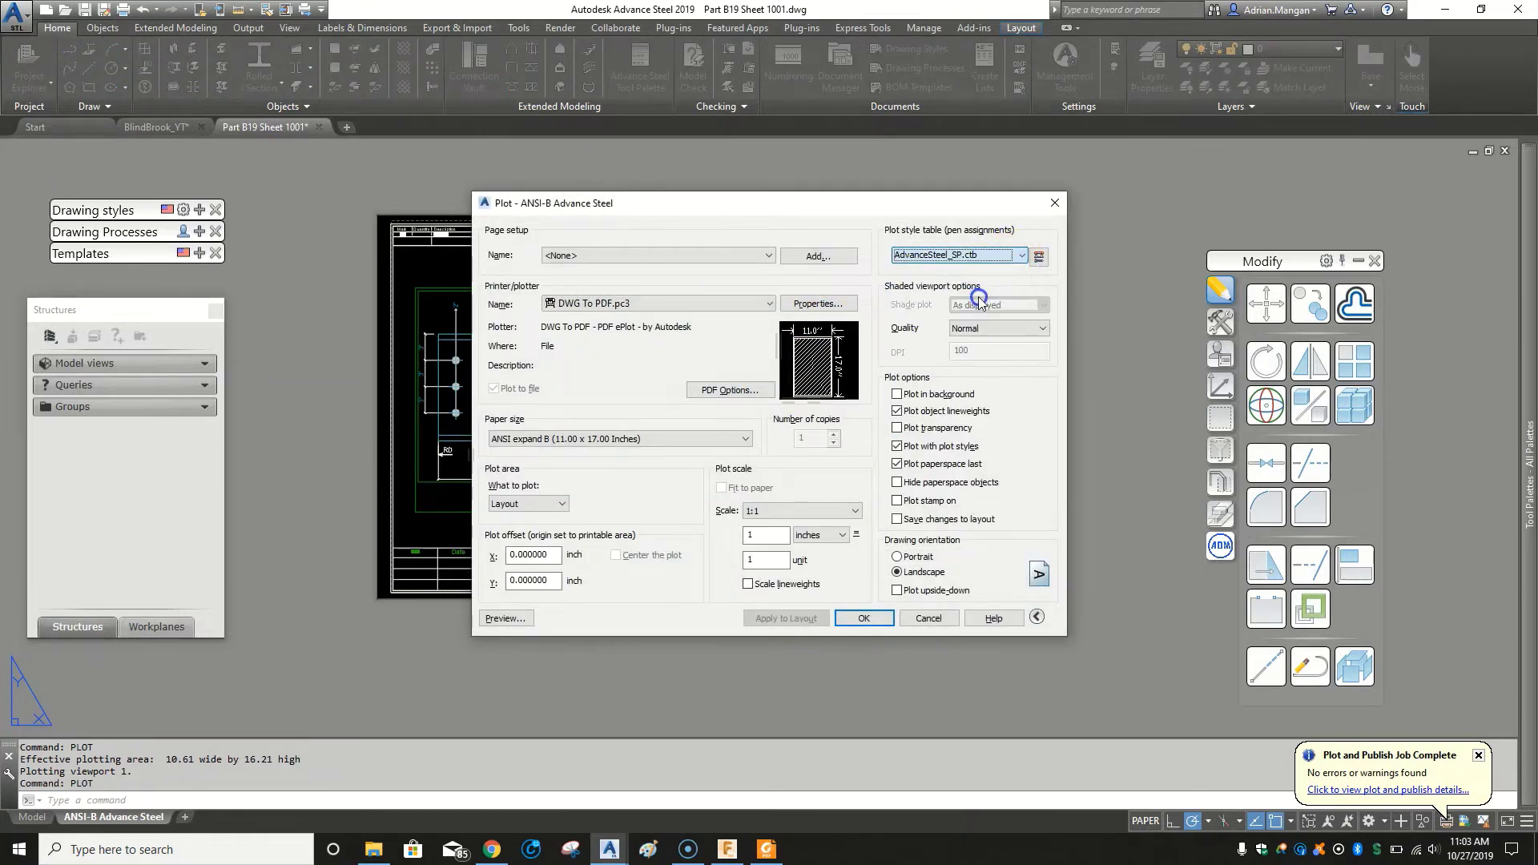
click(1040, 259)
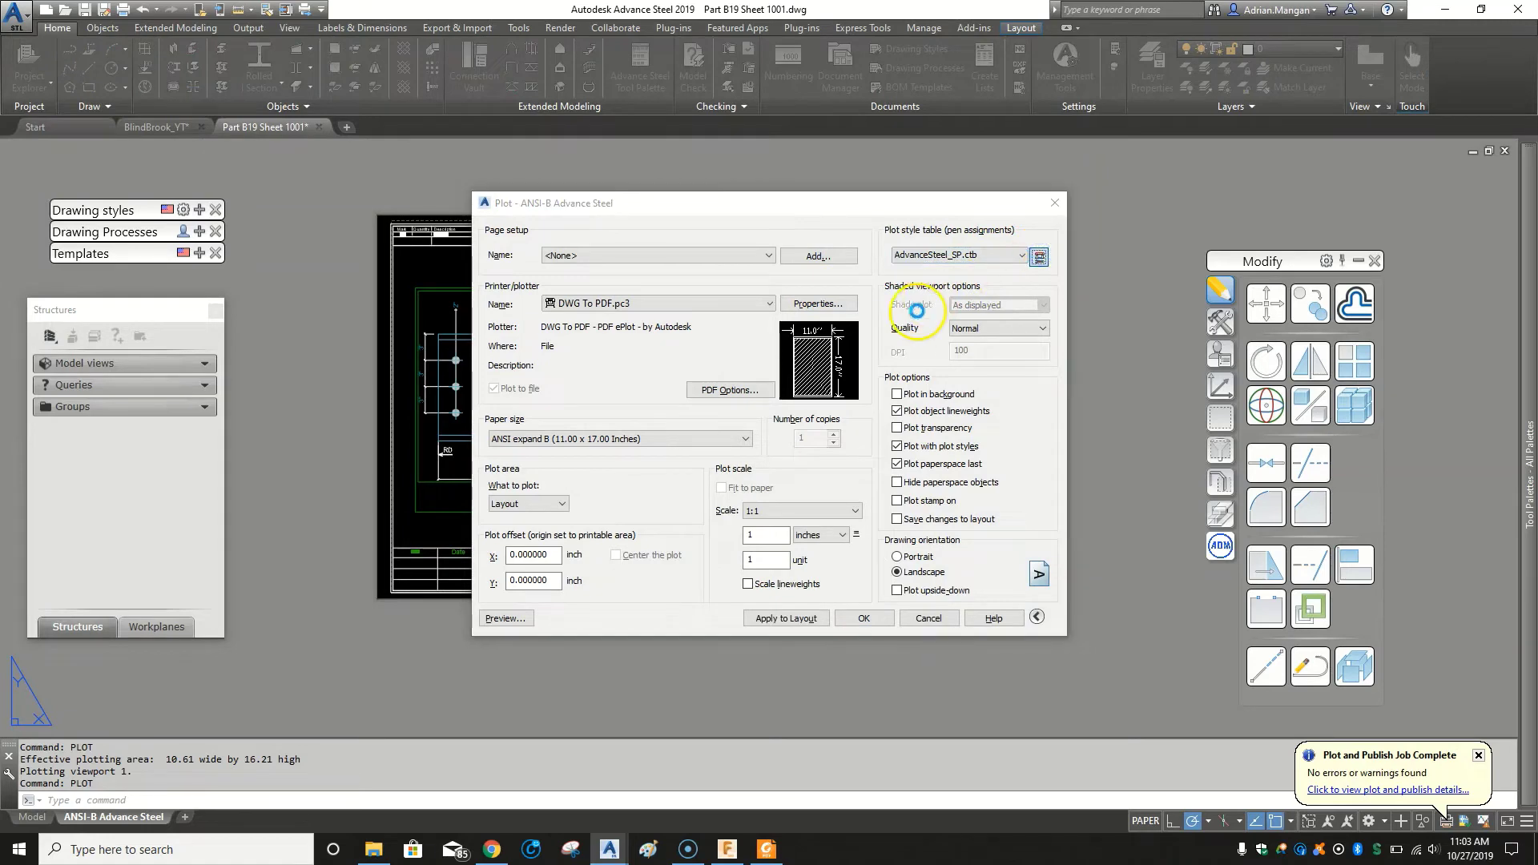
scroll(744, 419, down, 2)
scroll(744, 419, down, 8)
scroll(742, 419, down, 8)
scroll(740, 421, down, 6)
scroll(740, 423, down, 7)
scroll(739, 422, down, 12)
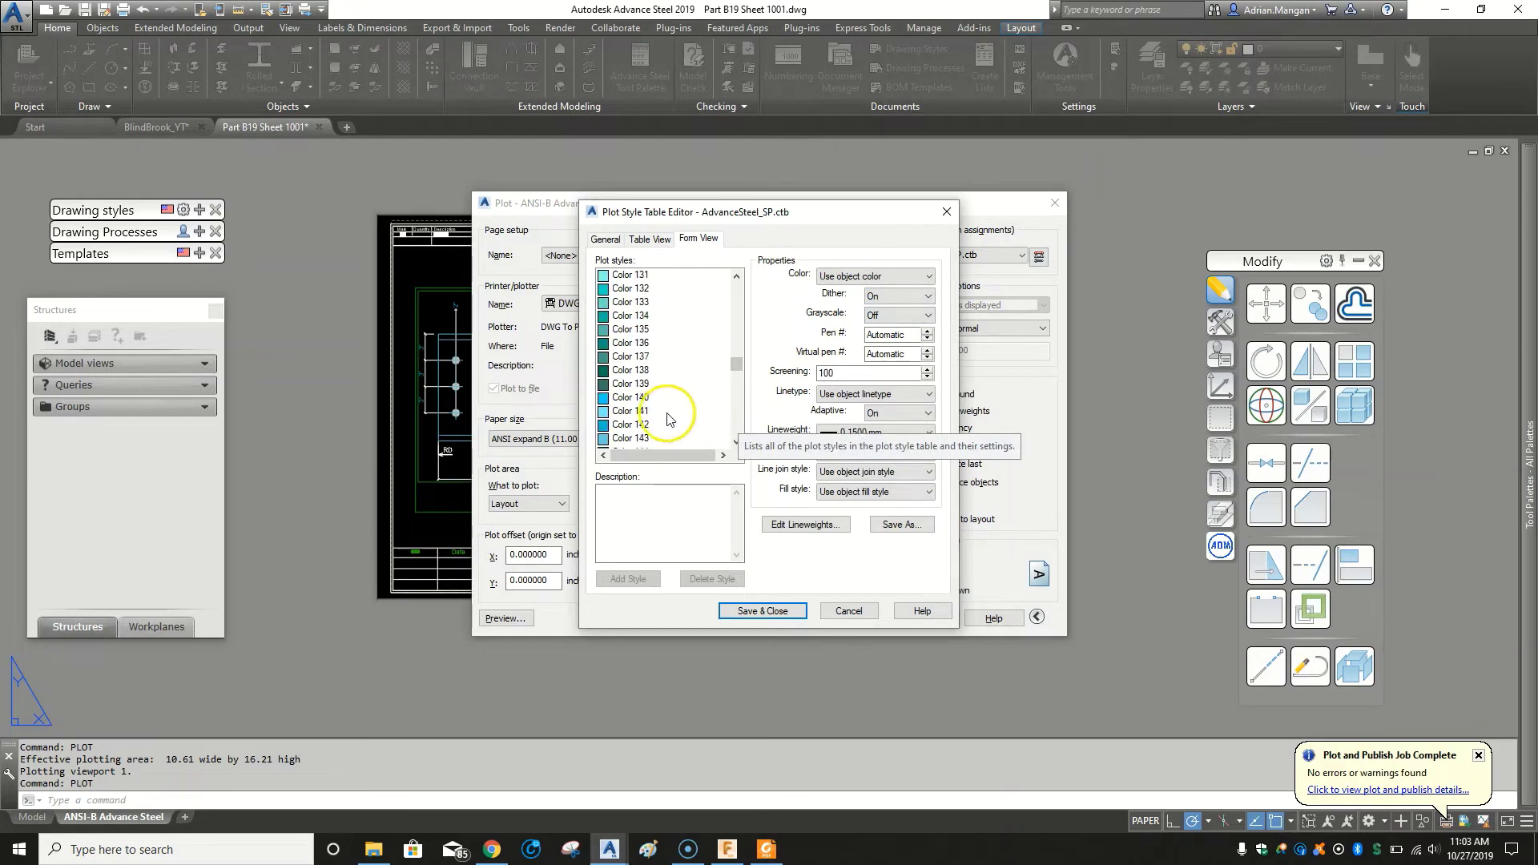
Make Color 143 plot in red, save the table, and plot the sheet to PDF.
click(640, 439)
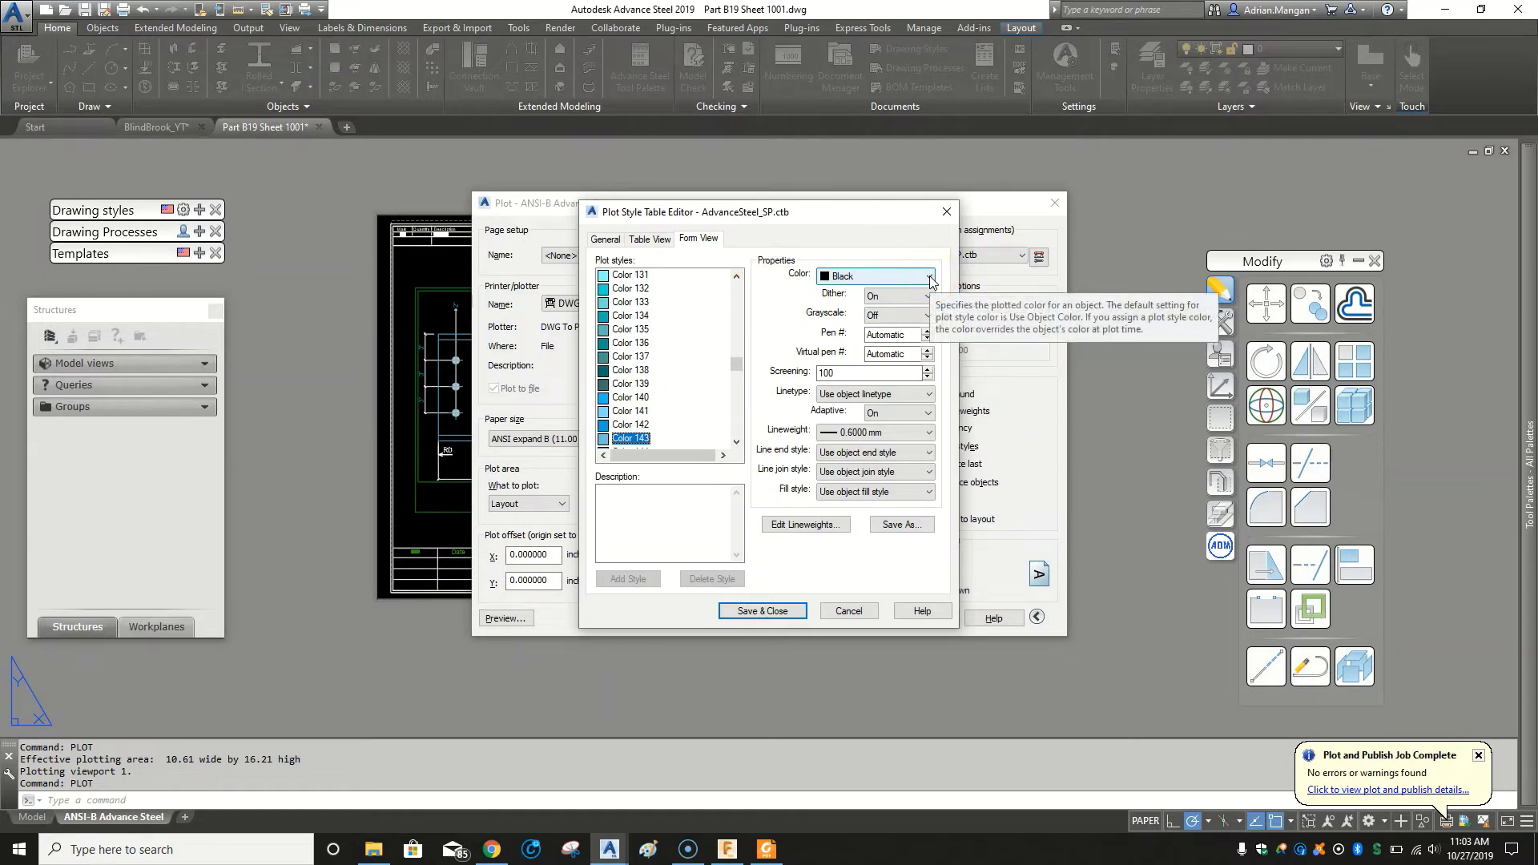
click(931, 279)
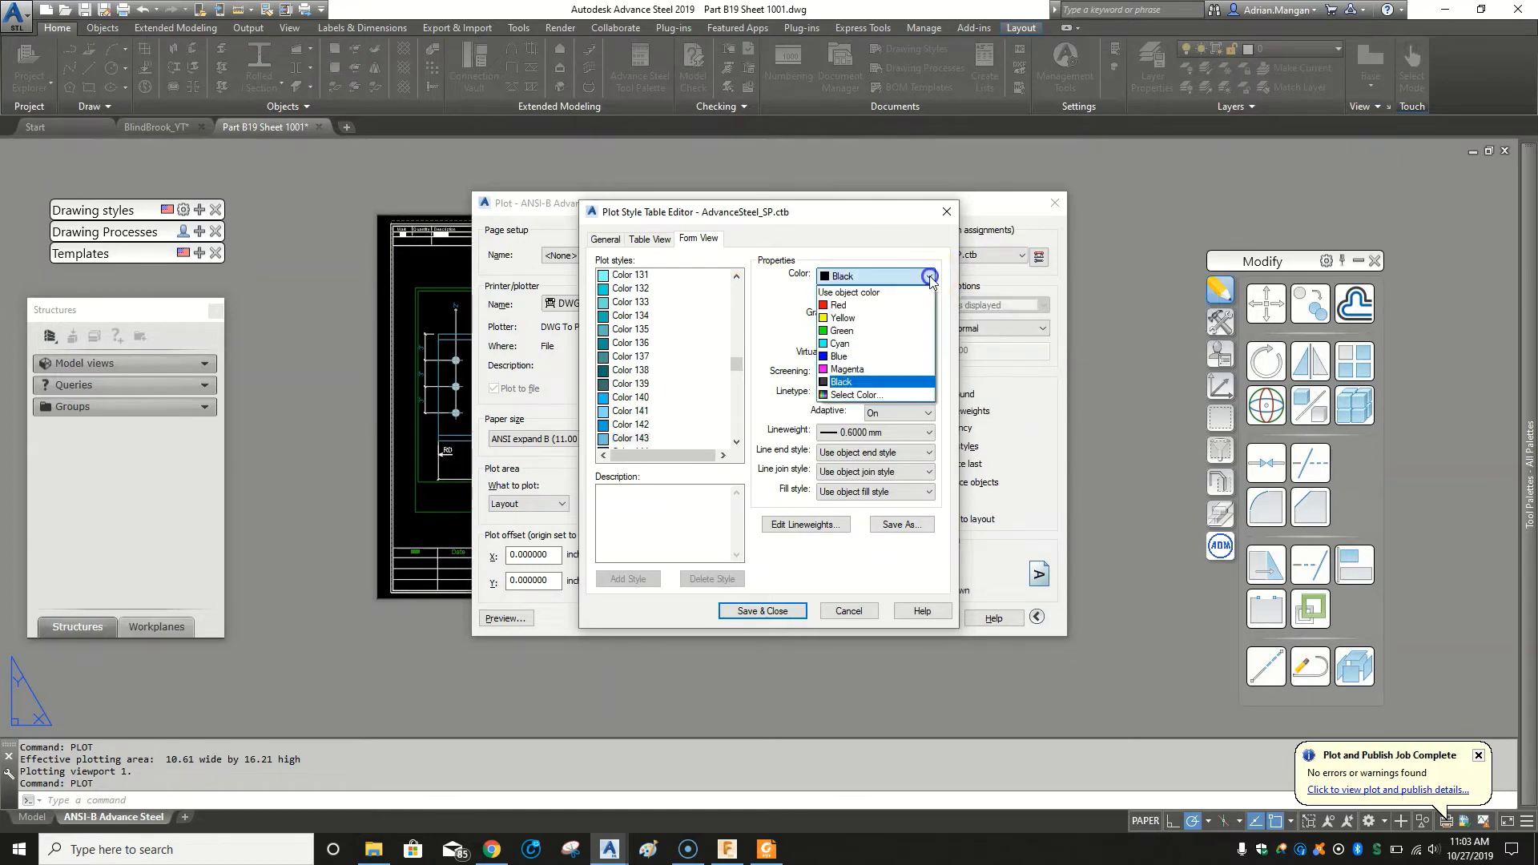
click(838, 305)
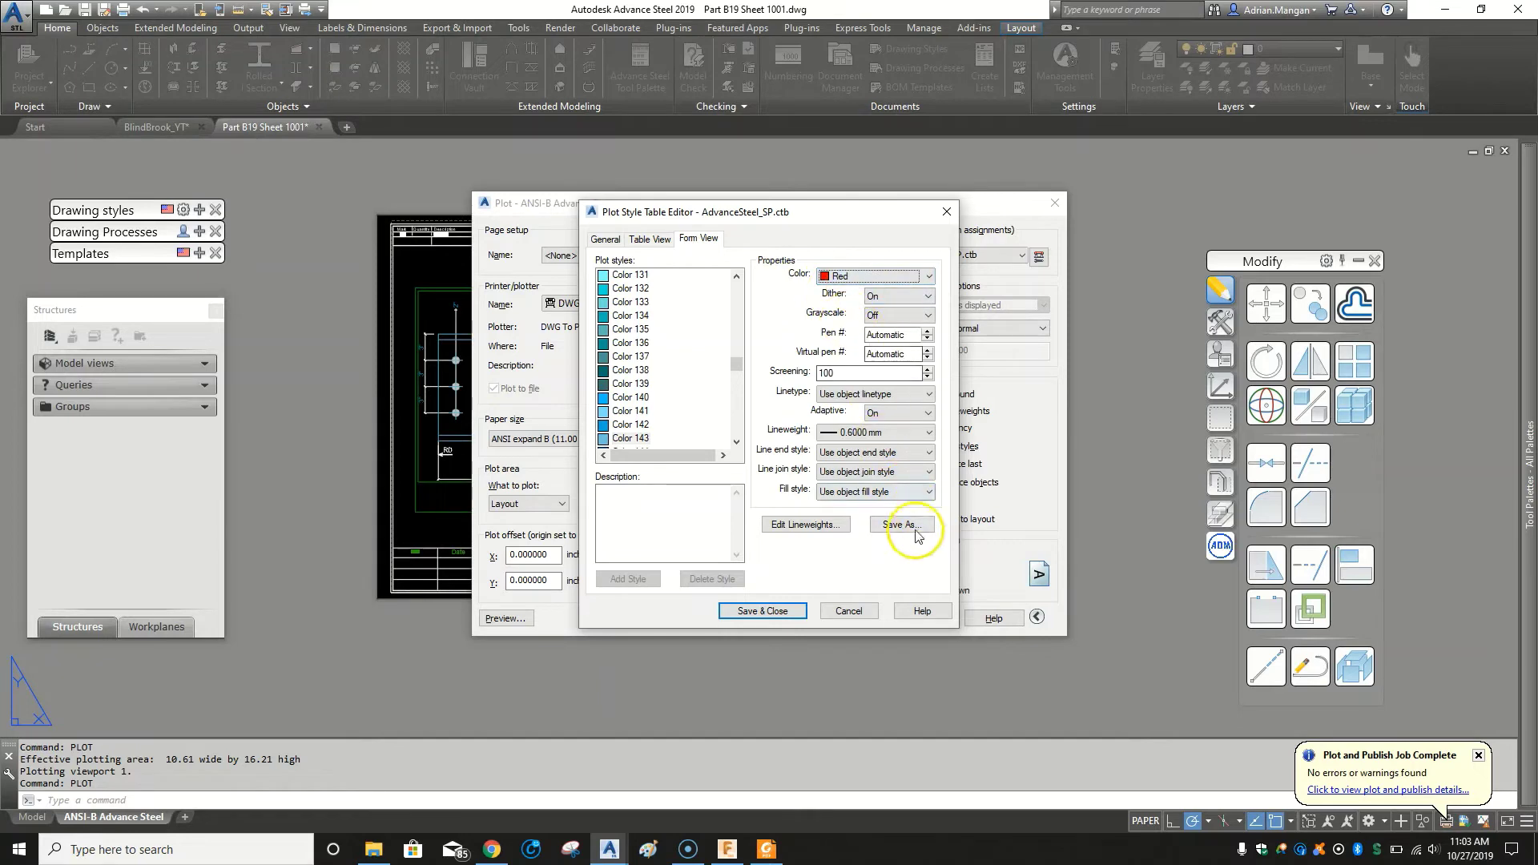
click(777, 612)
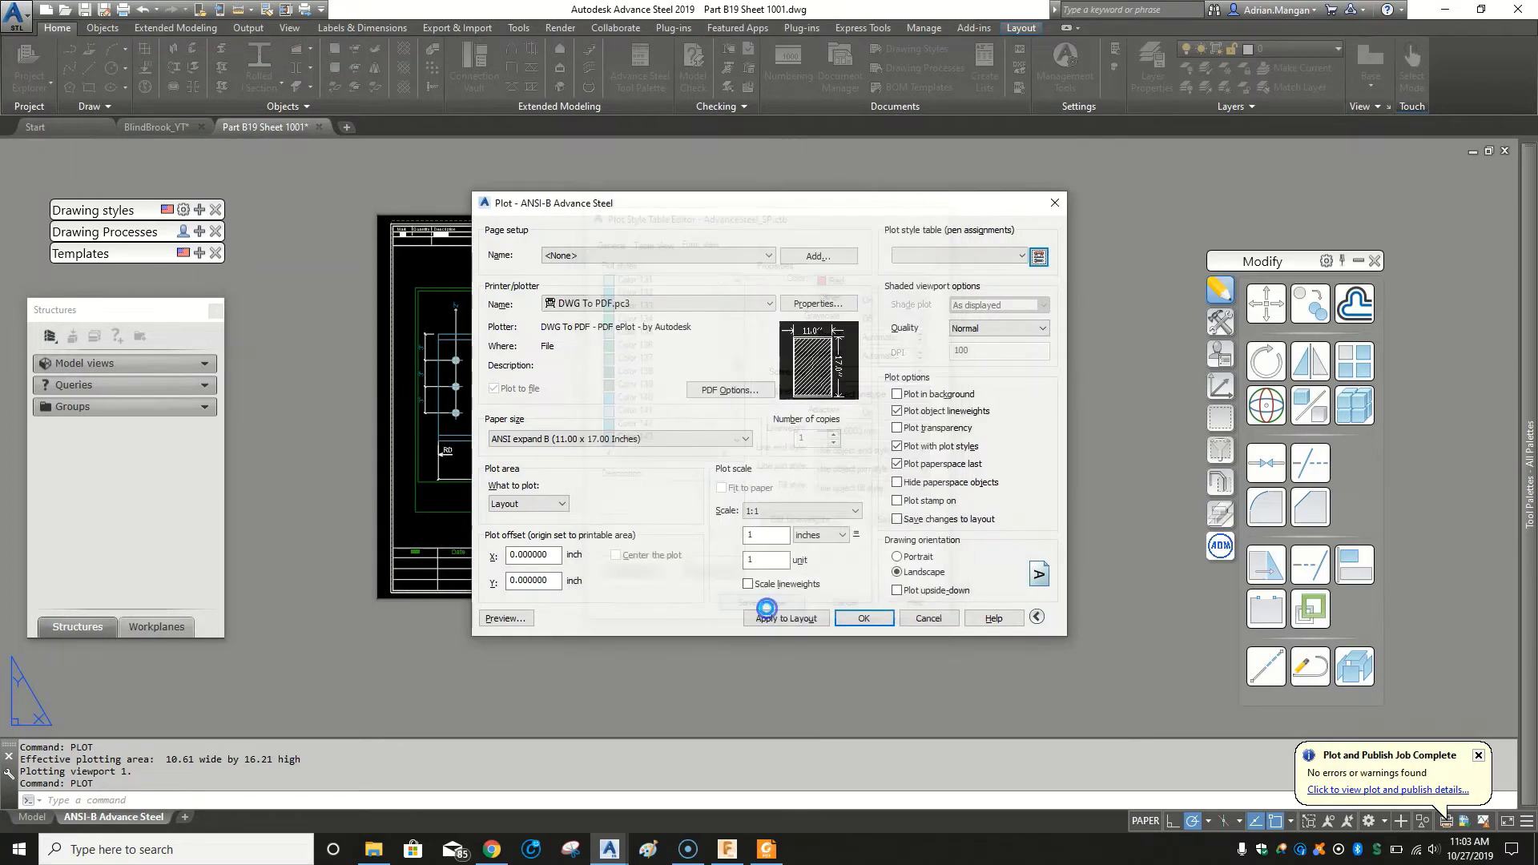
click(859, 620)
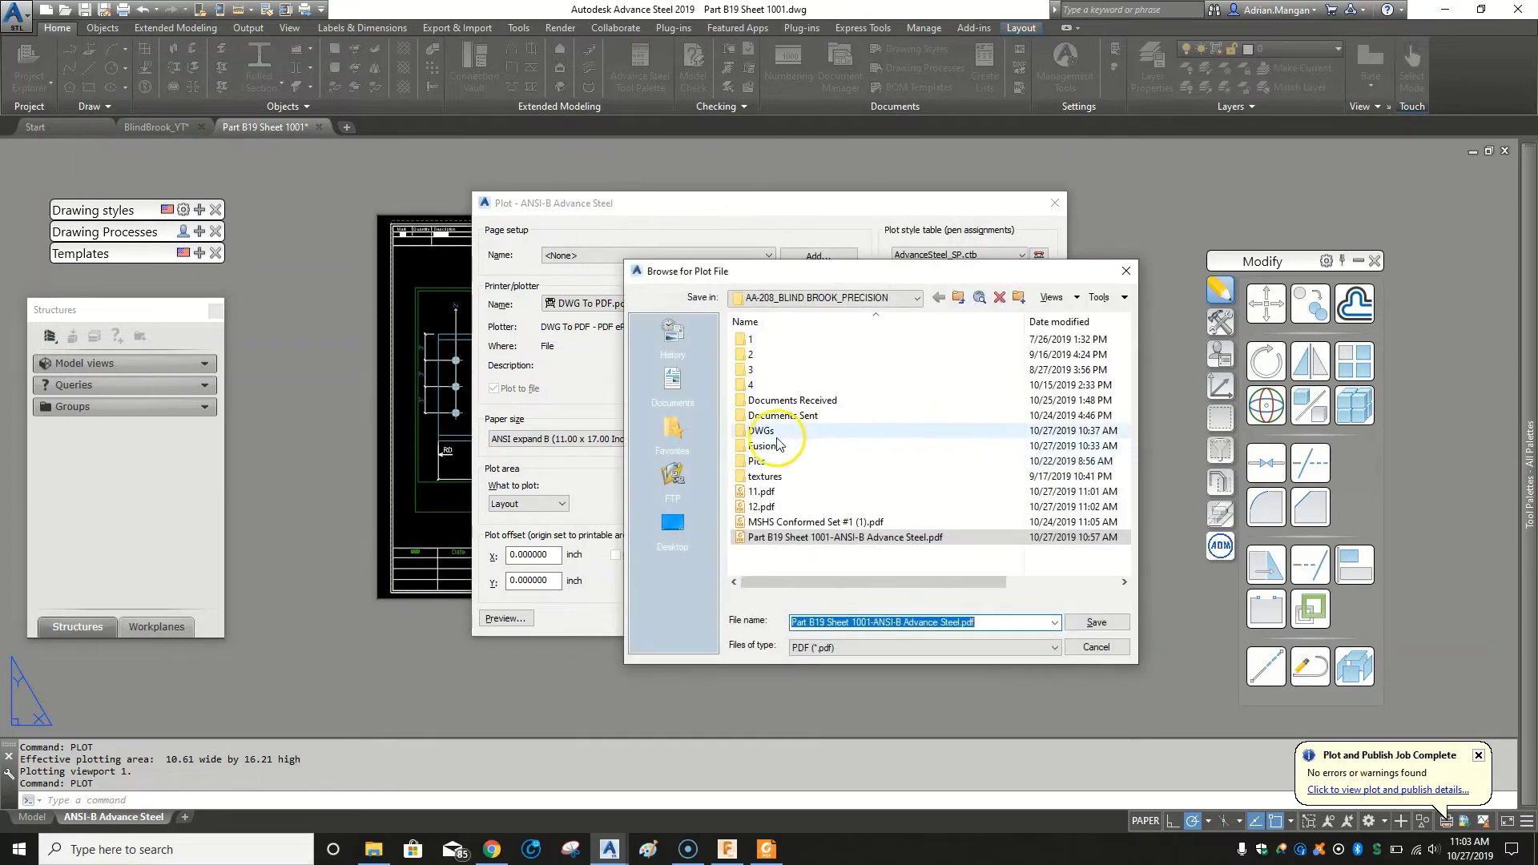
click(1097, 624)
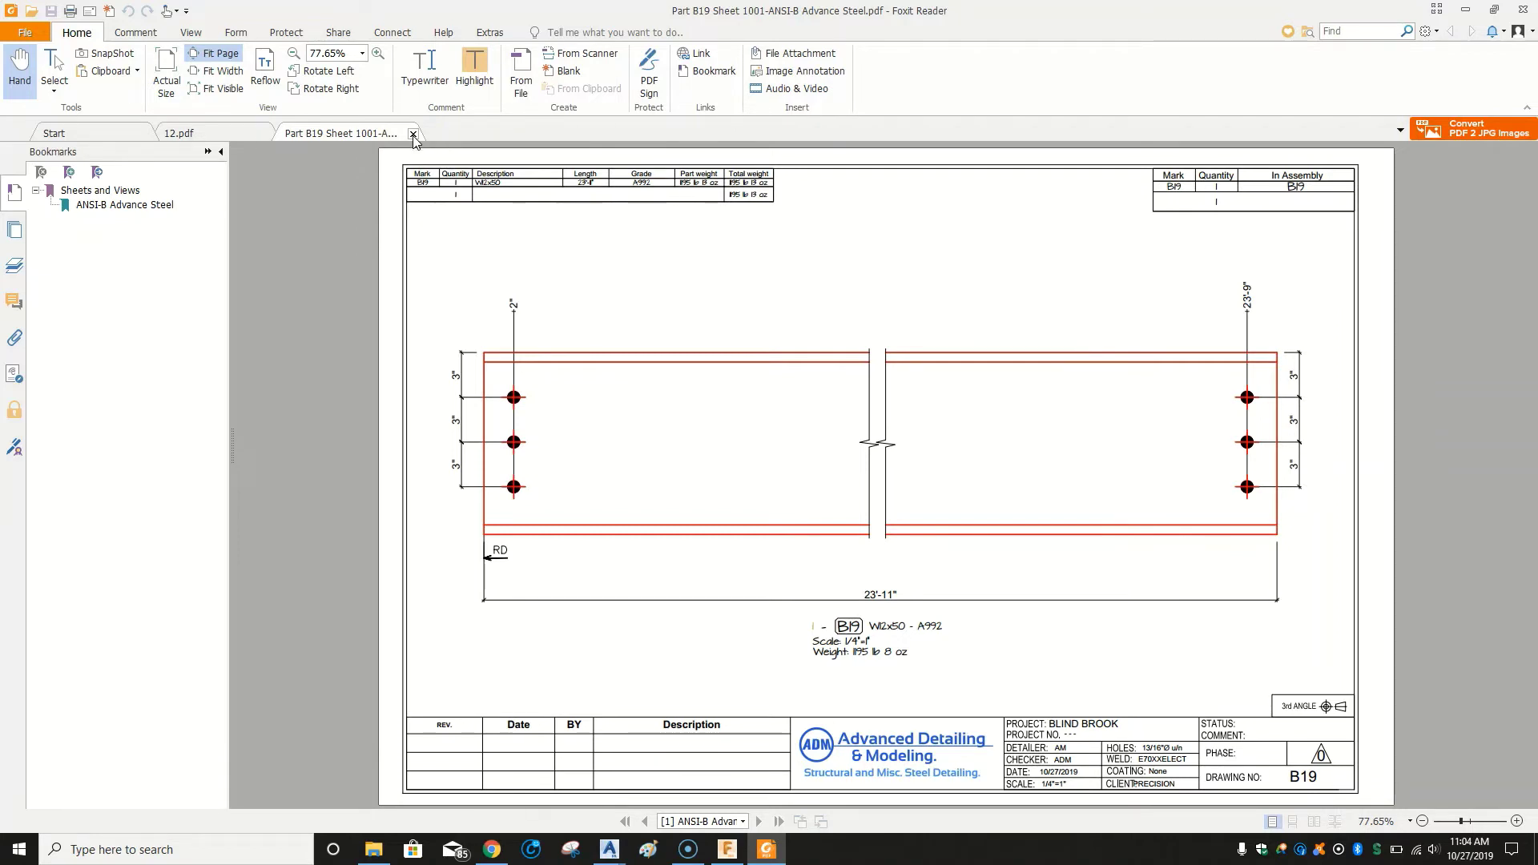
Close Foxit Reader, adjust the B19 sheet view, and go to the Start page.
click(1472, 10)
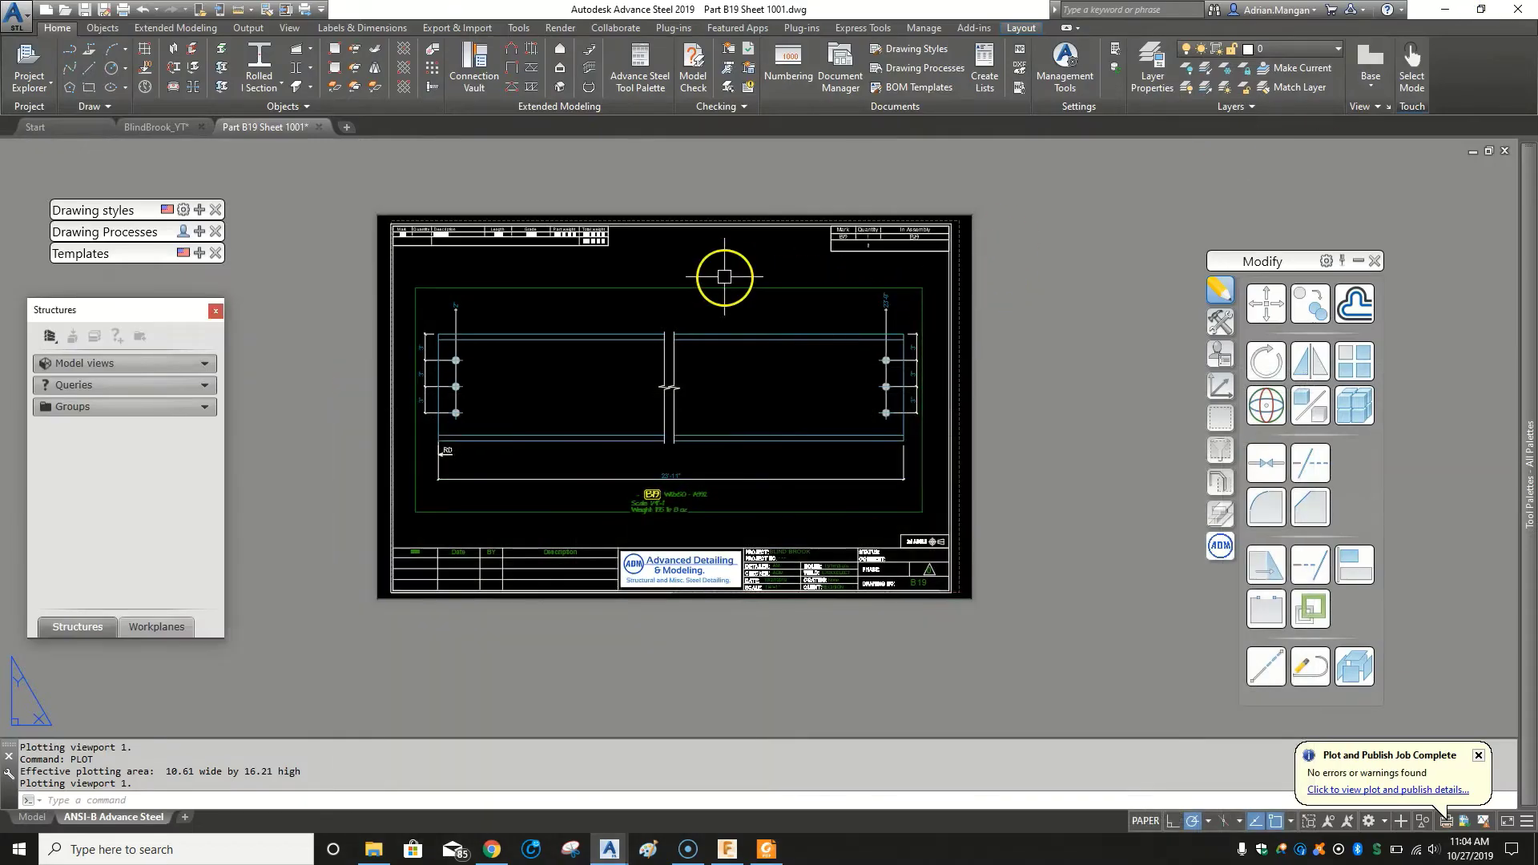
middle_drag(721, 275, 705, 256)
scroll(706, 256, down, 2)
scroll(745, 246, down, 2)
scroll(728, 229, up, 1)
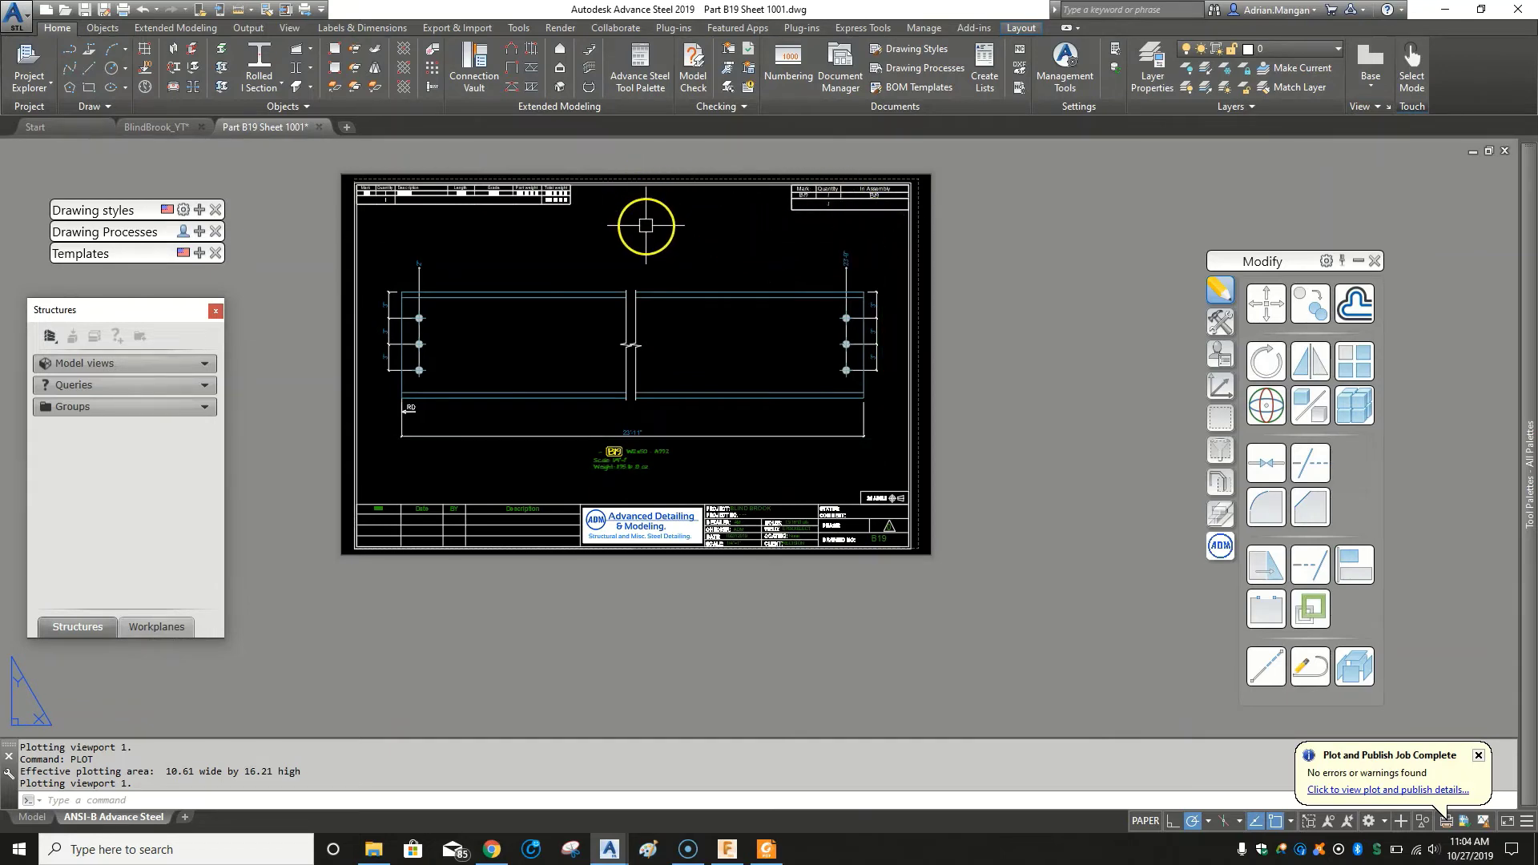
middle_drag(642, 230, 646, 267)
scroll(642, 268, up, 1)
scroll(637, 266, down, 1)
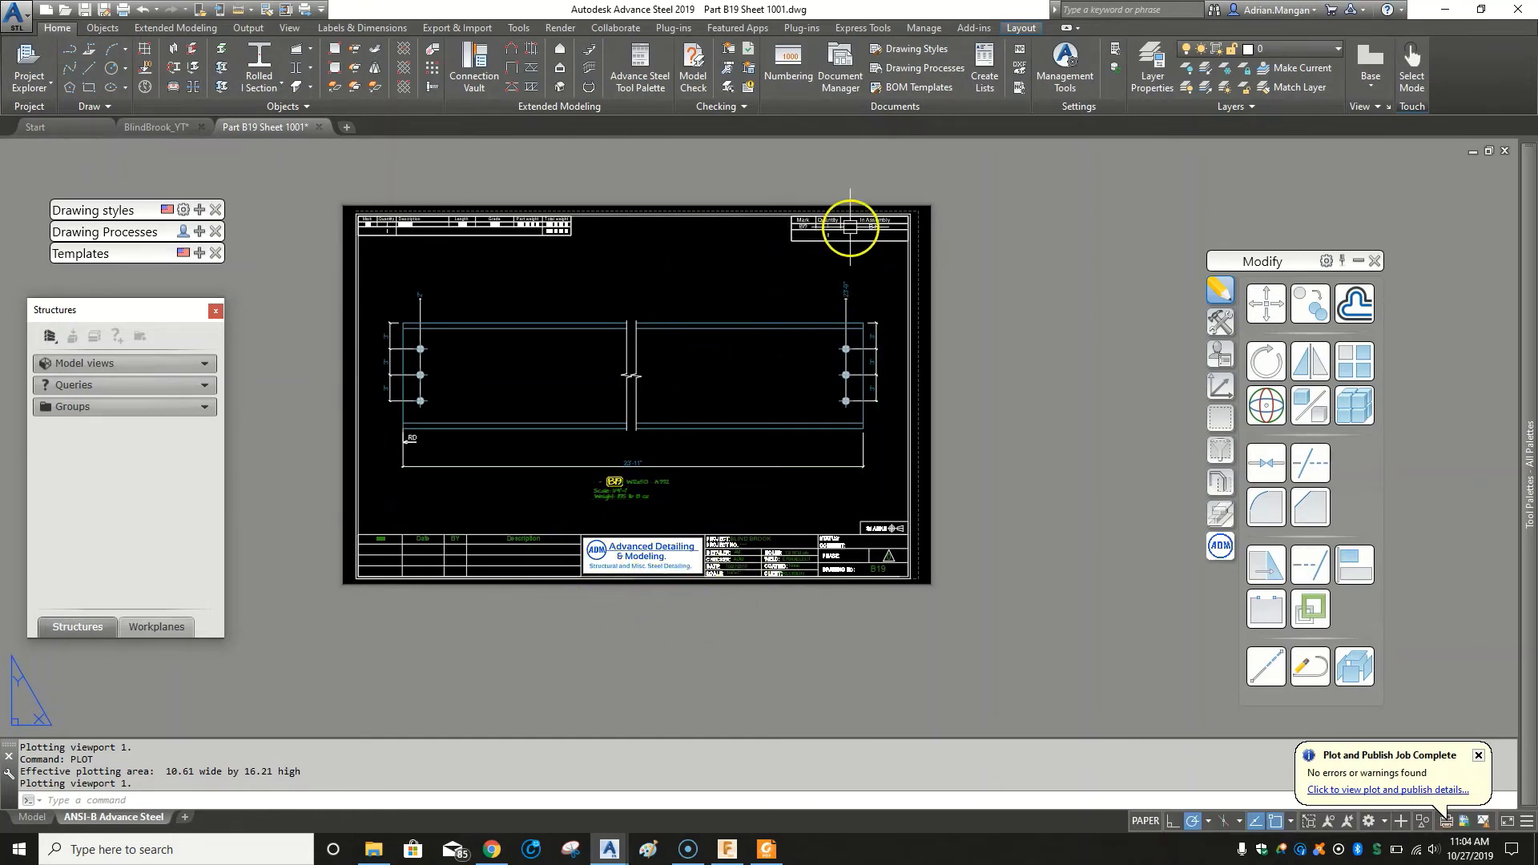
click(68, 126)
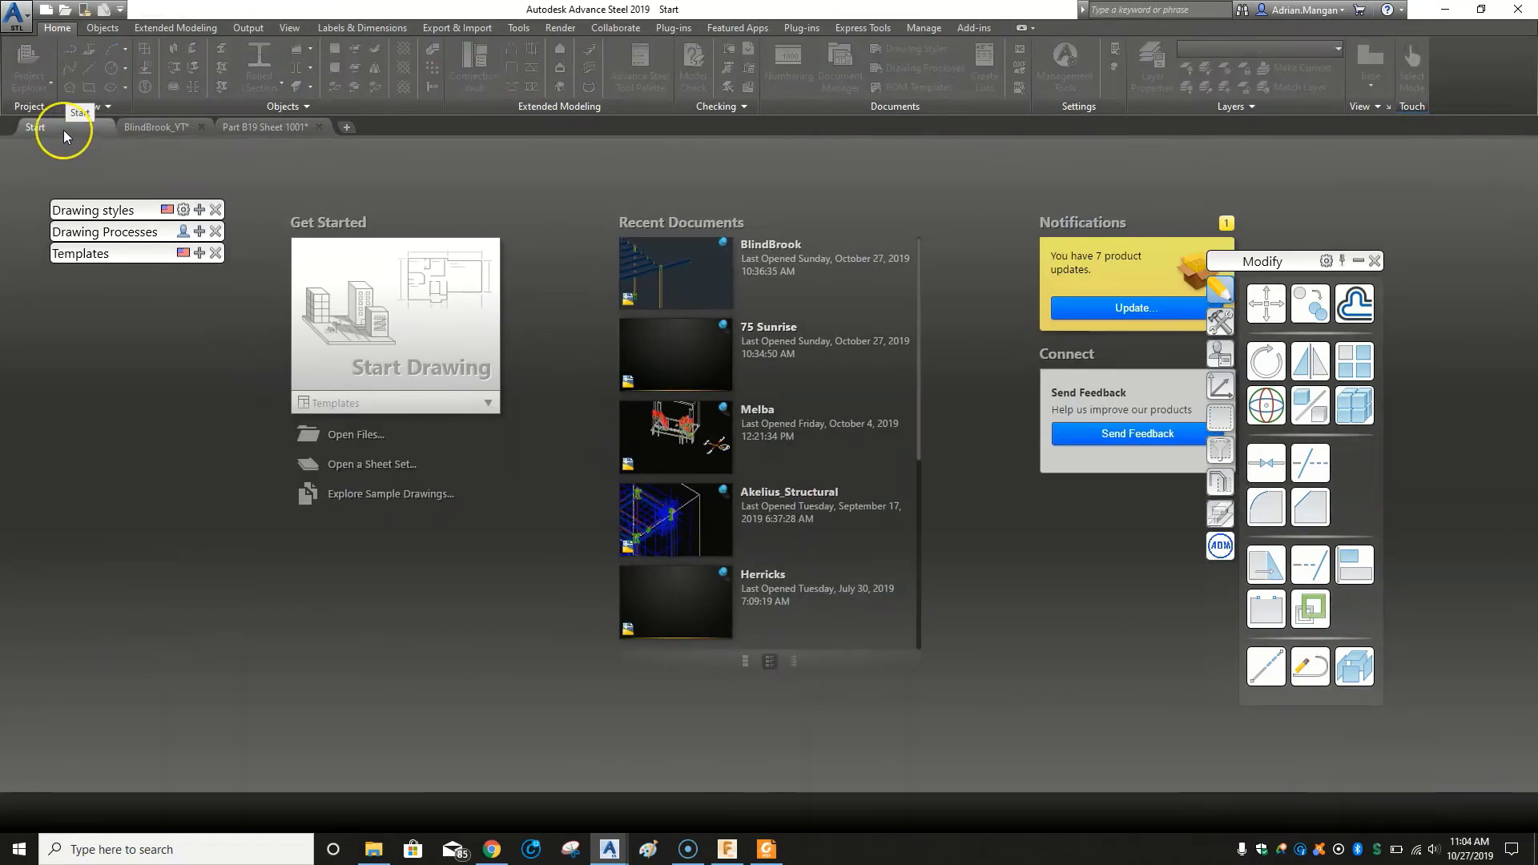
Browse to C:\ProgramData\Autodesk\Advance Steel 2019\USA\Shared\Support\Prototypes in the Open dialog.
click(362, 438)
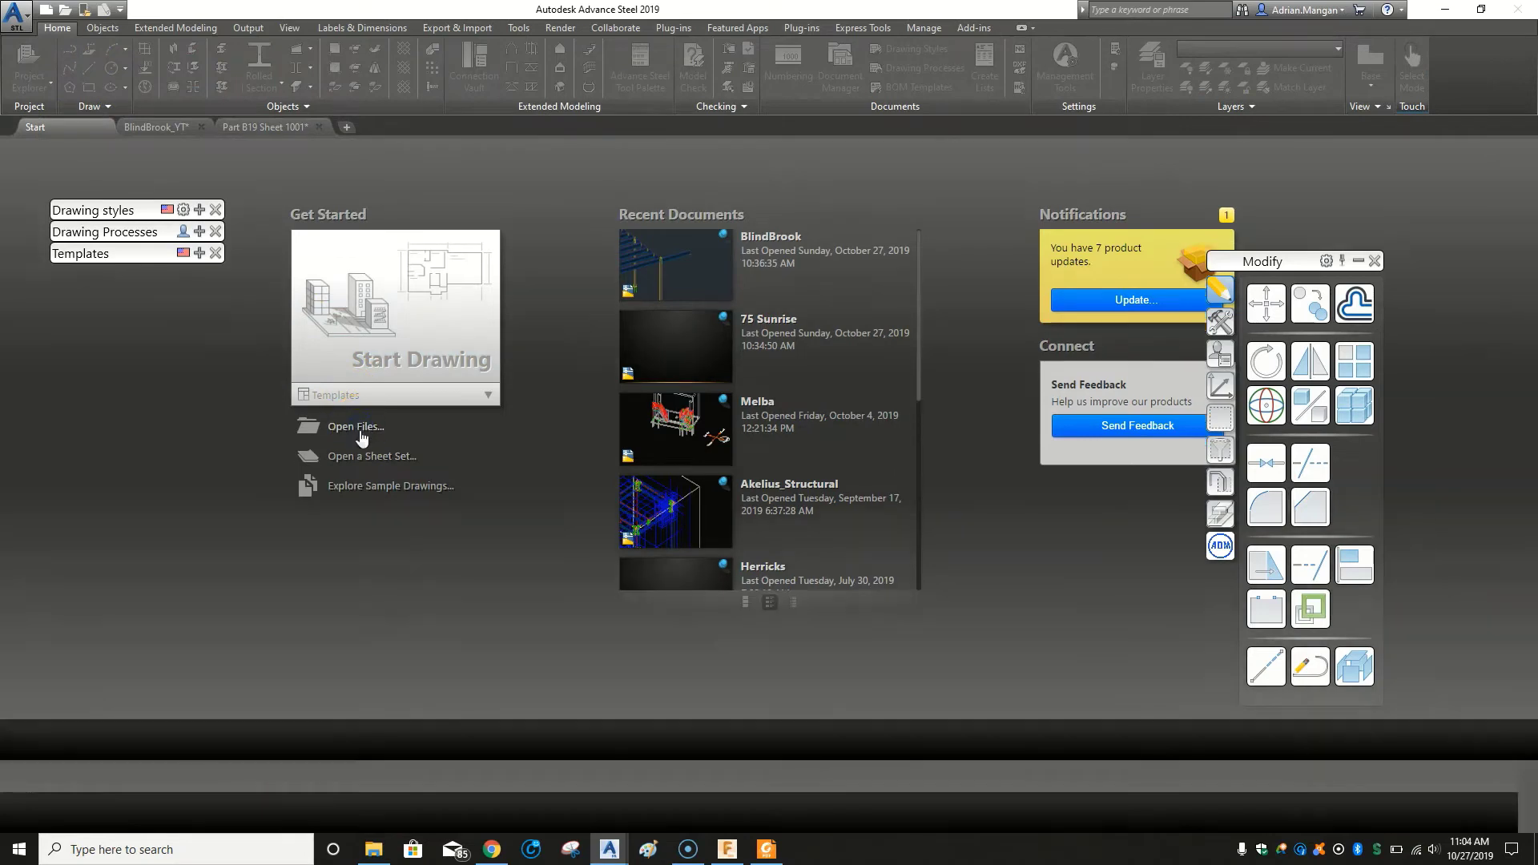
click(942, 300)
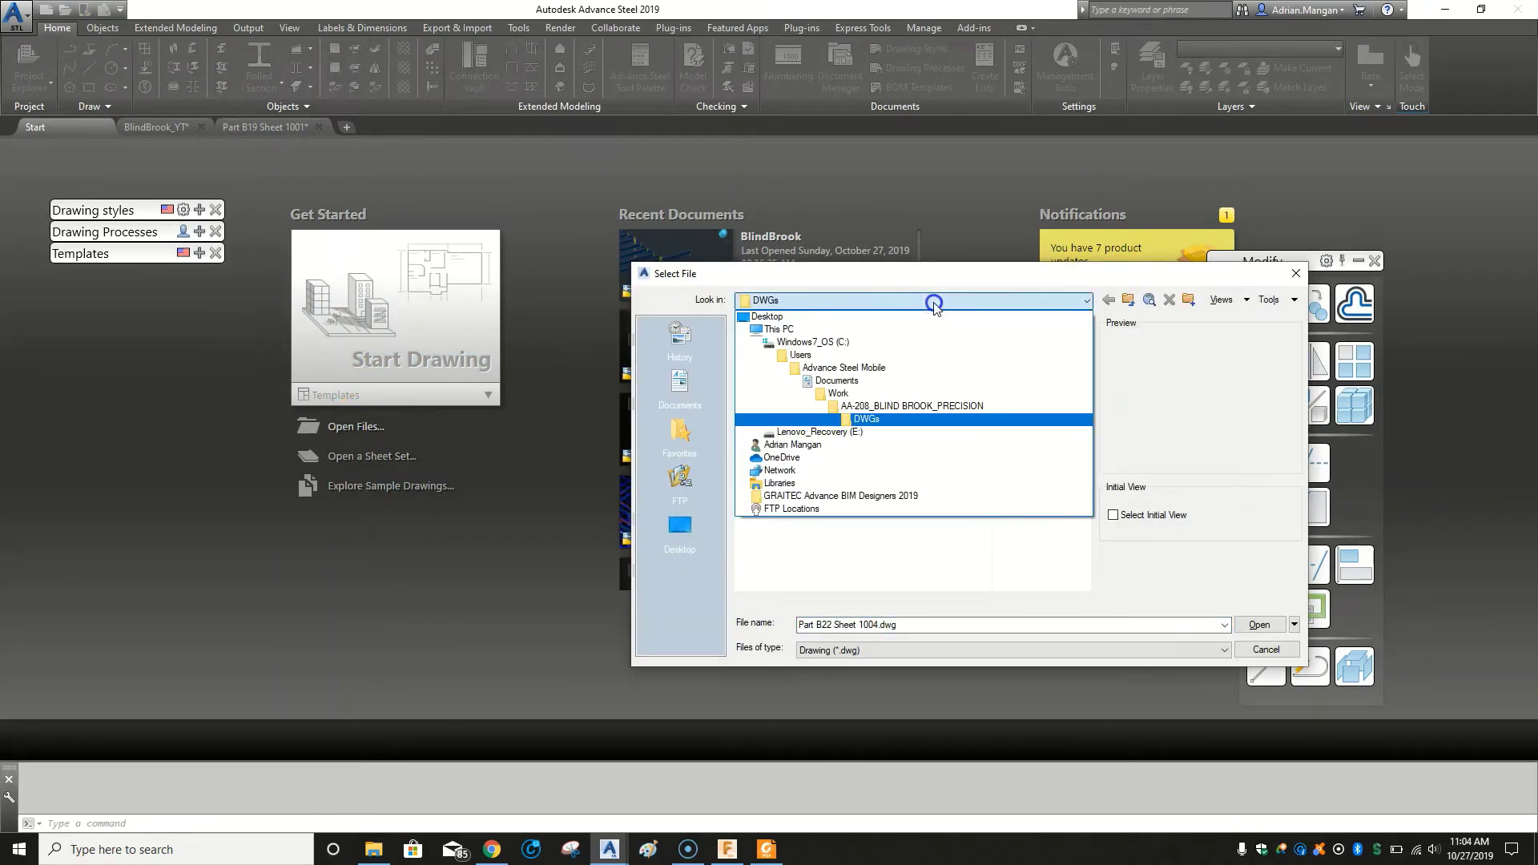
click(841, 341)
click(779, 464)
double_click(780, 464)
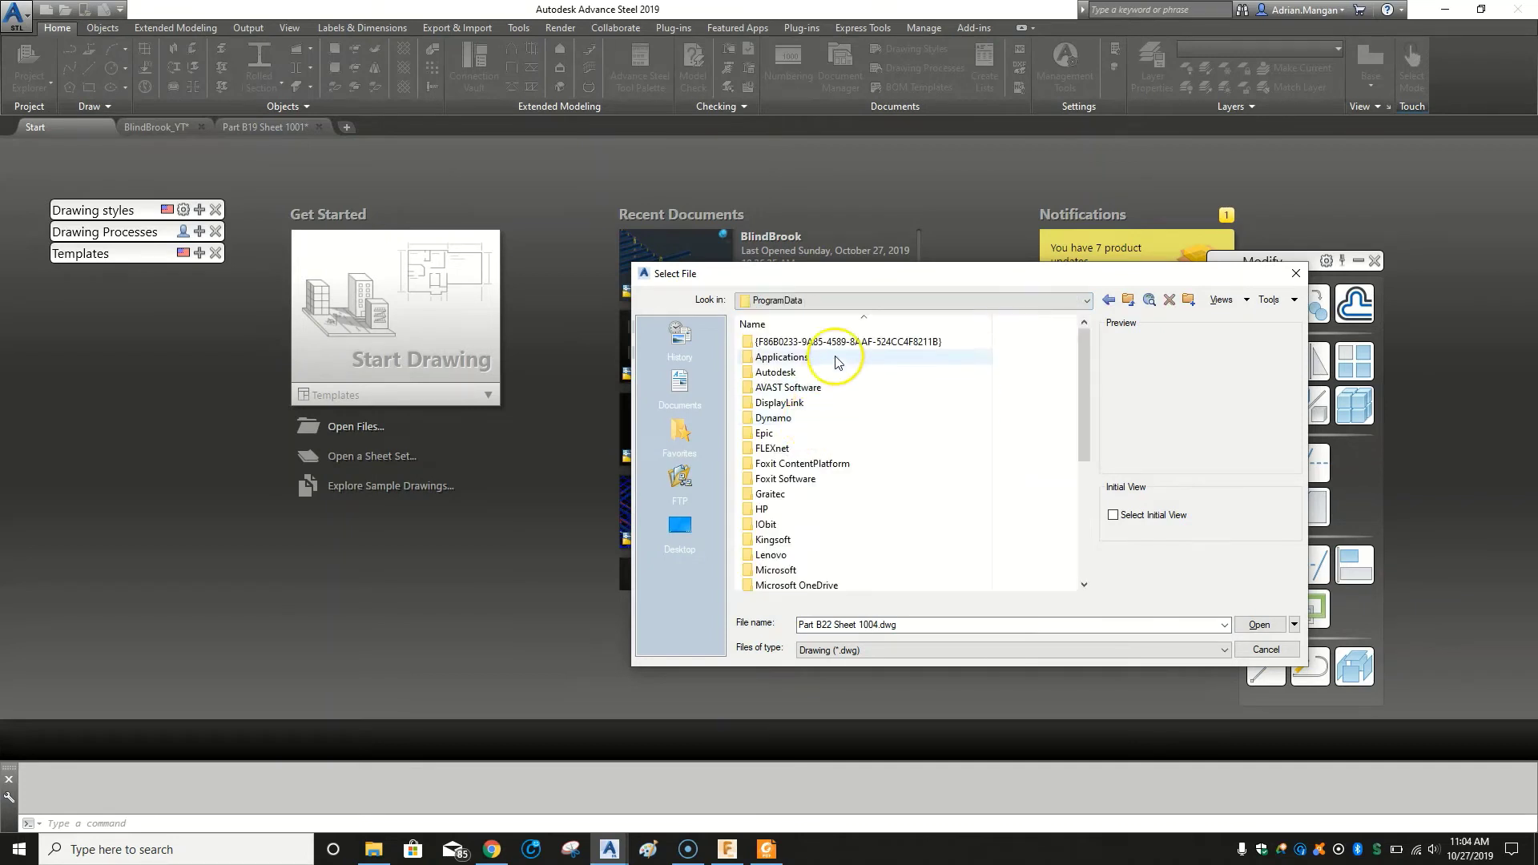
double_click(783, 377)
click(811, 481)
double_click(811, 480)
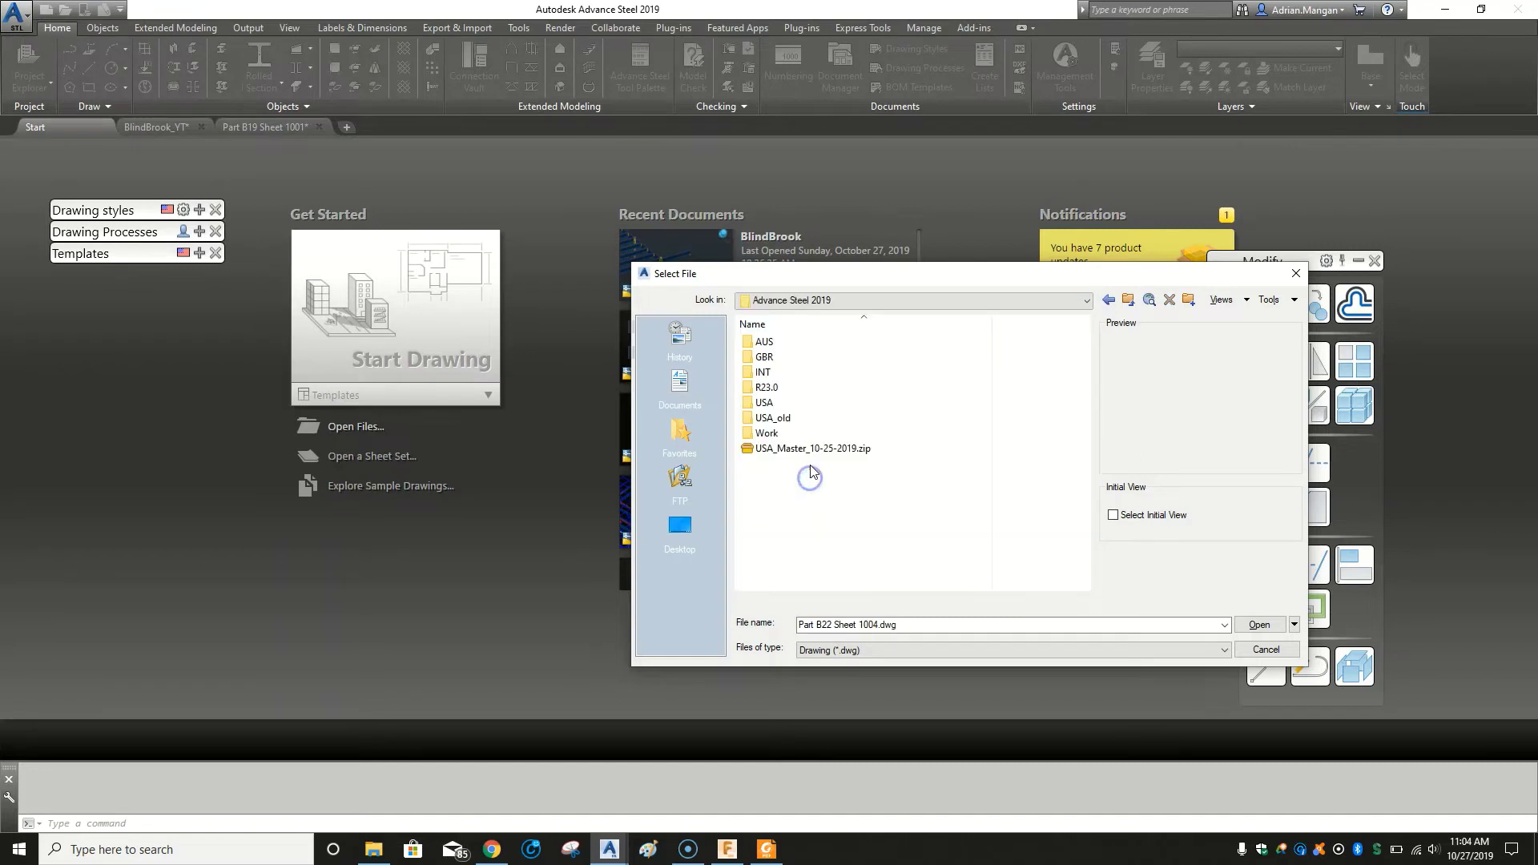
double_click(789, 401)
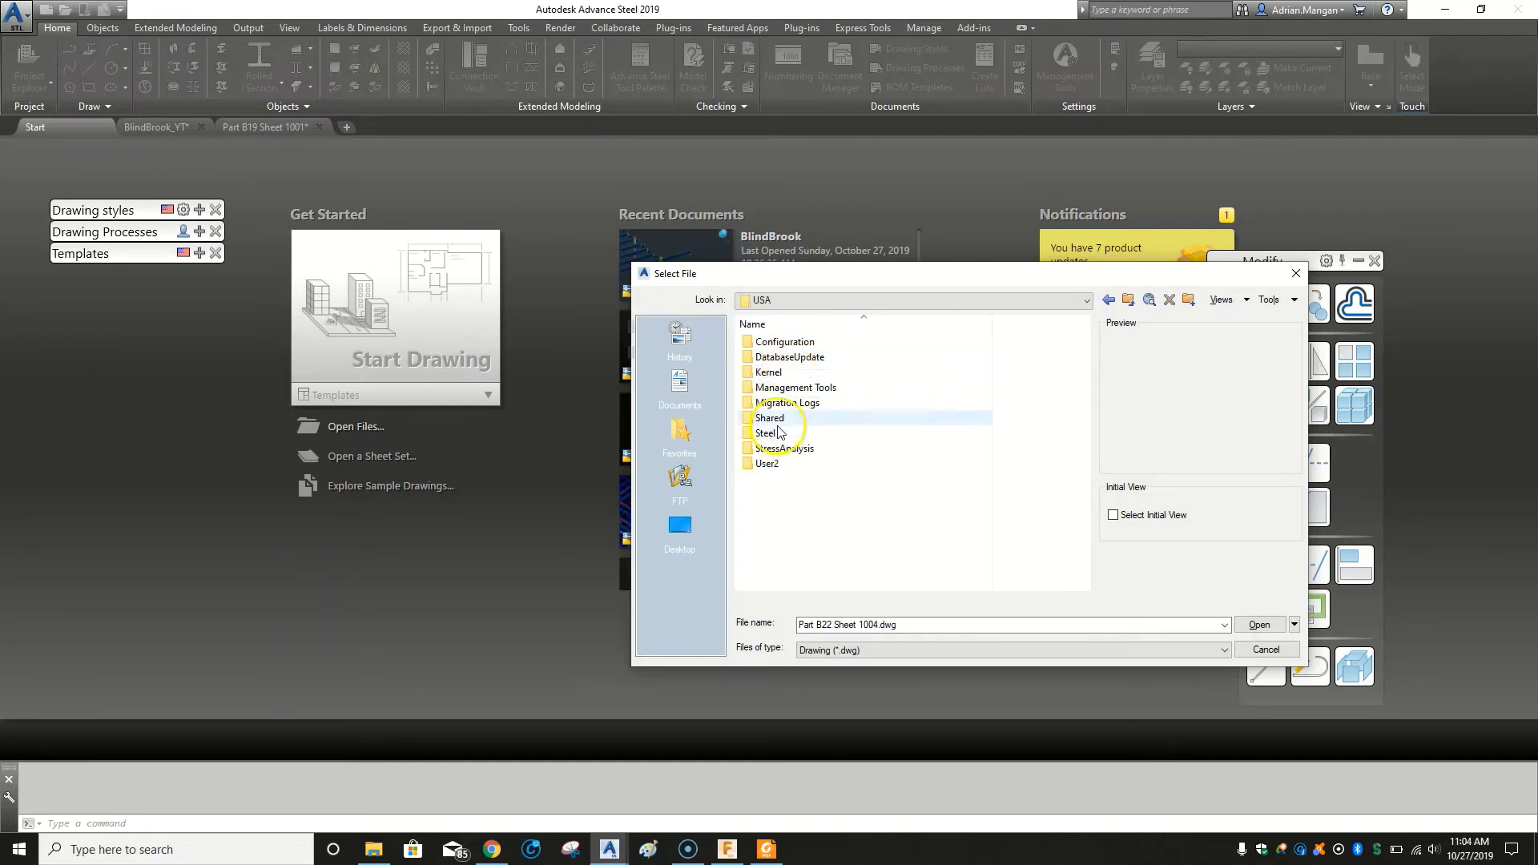
double_click(775, 419)
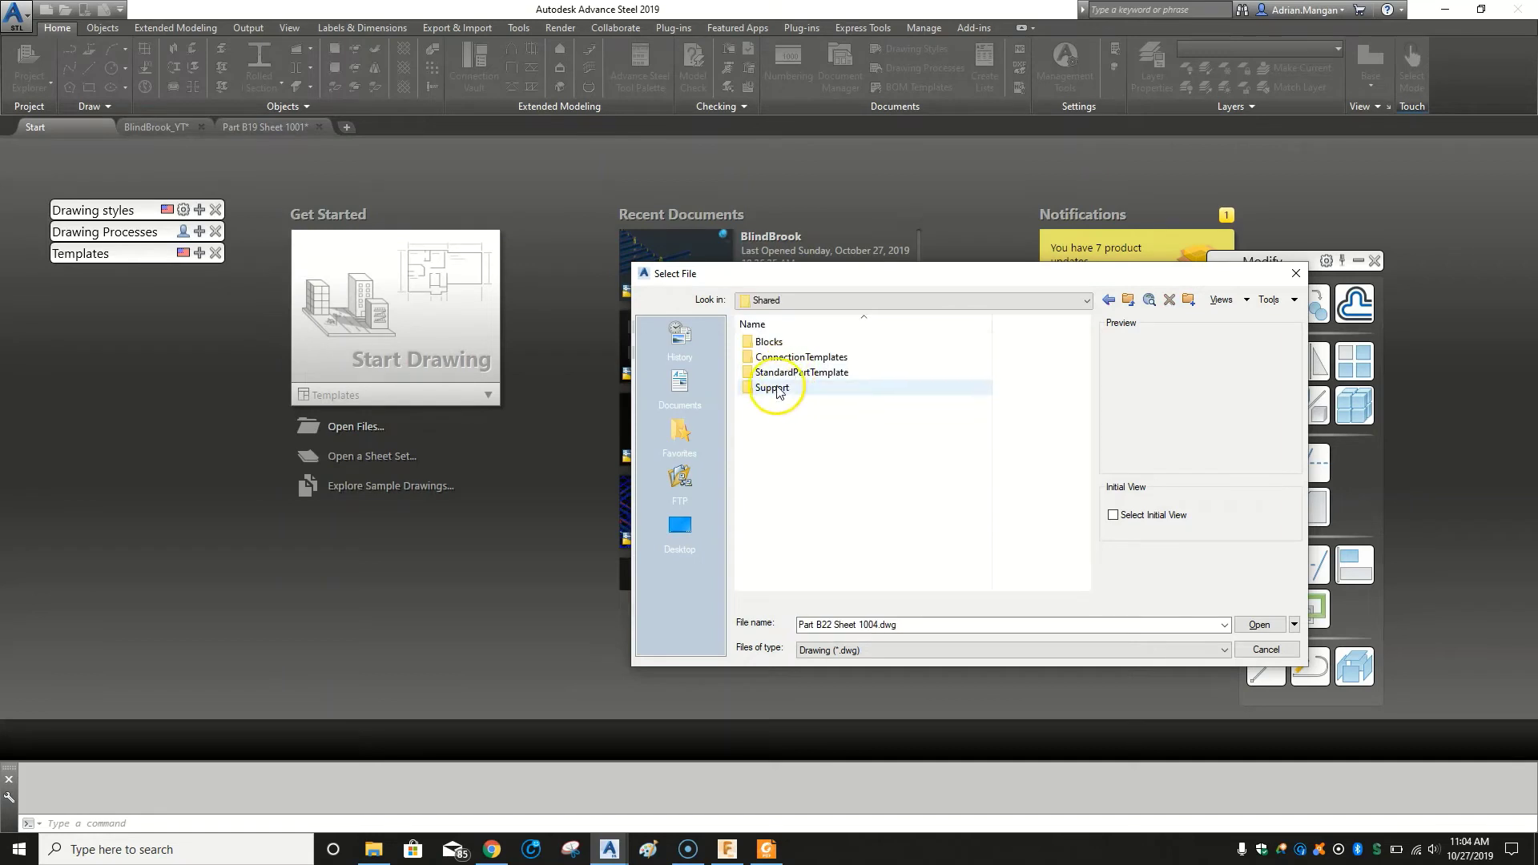
double_click(775, 388)
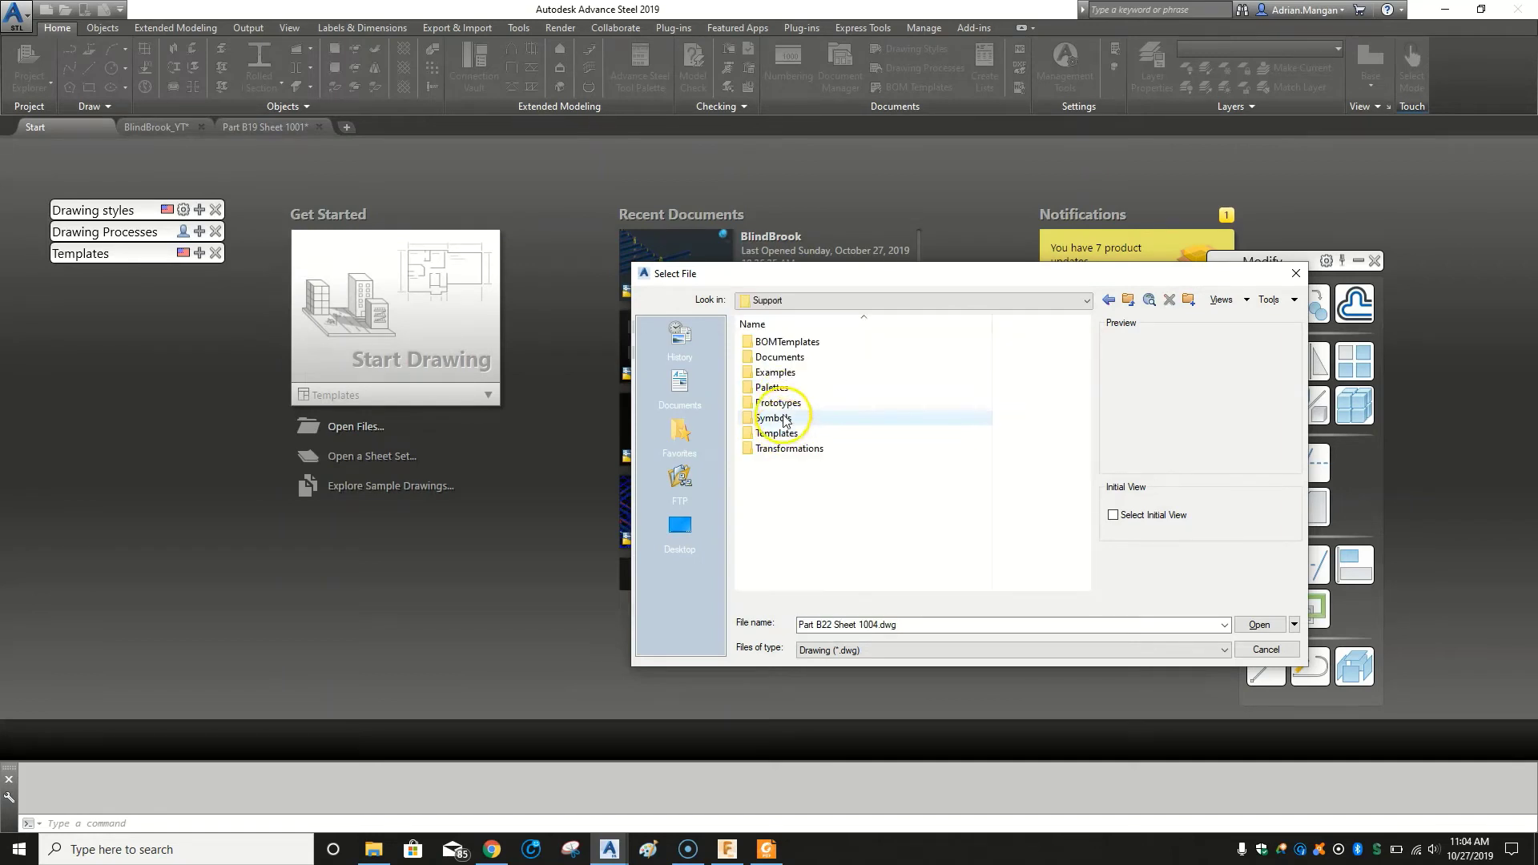
double_click(781, 402)
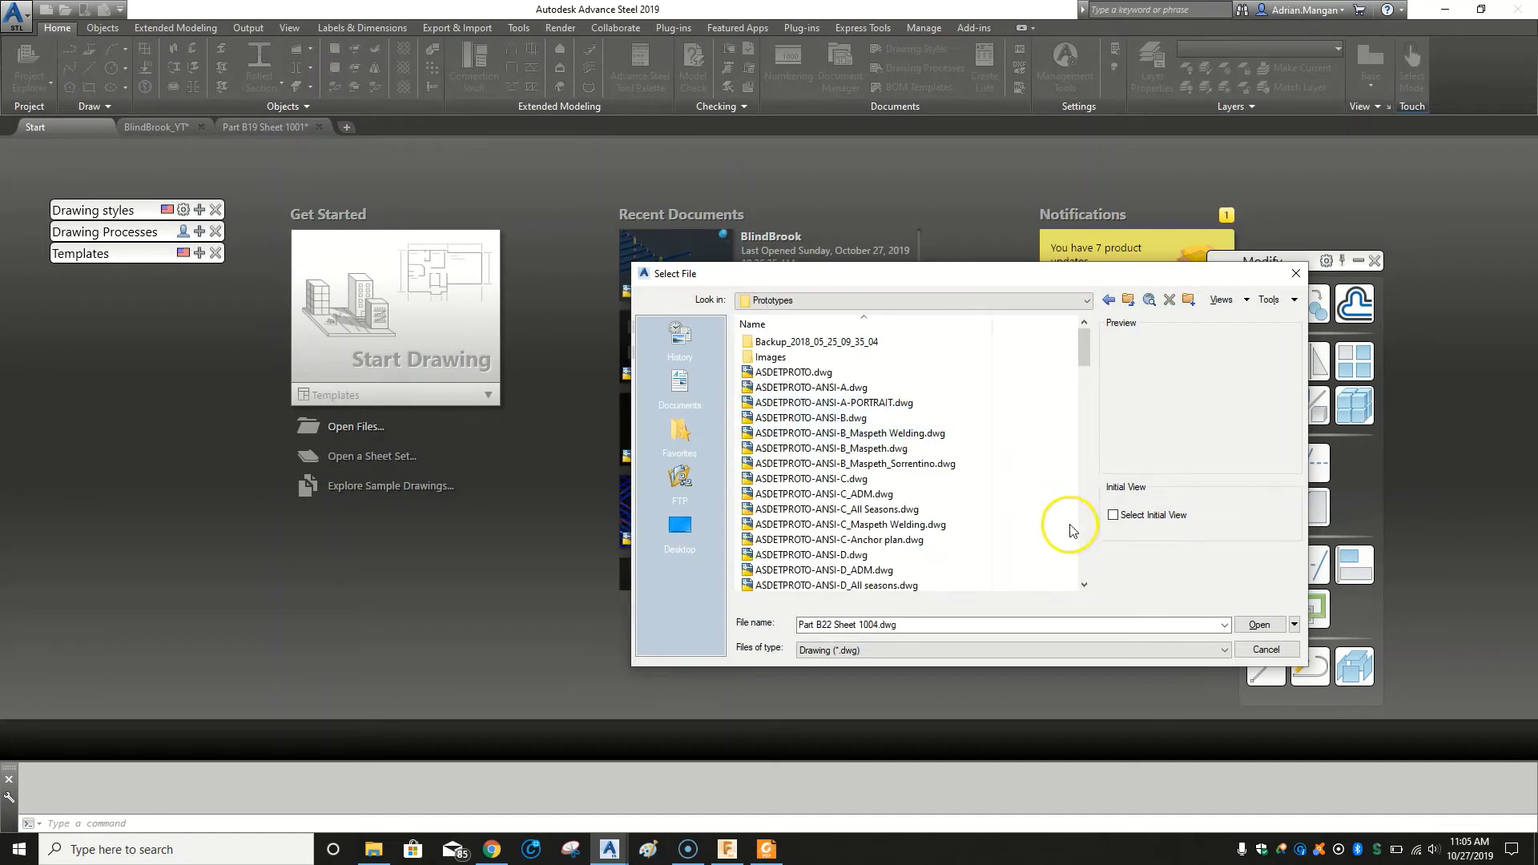
Scroll the Prototypes list and open ASDETPROTO-Single-ANSI-B_ADM.dwg.
click(1085, 549)
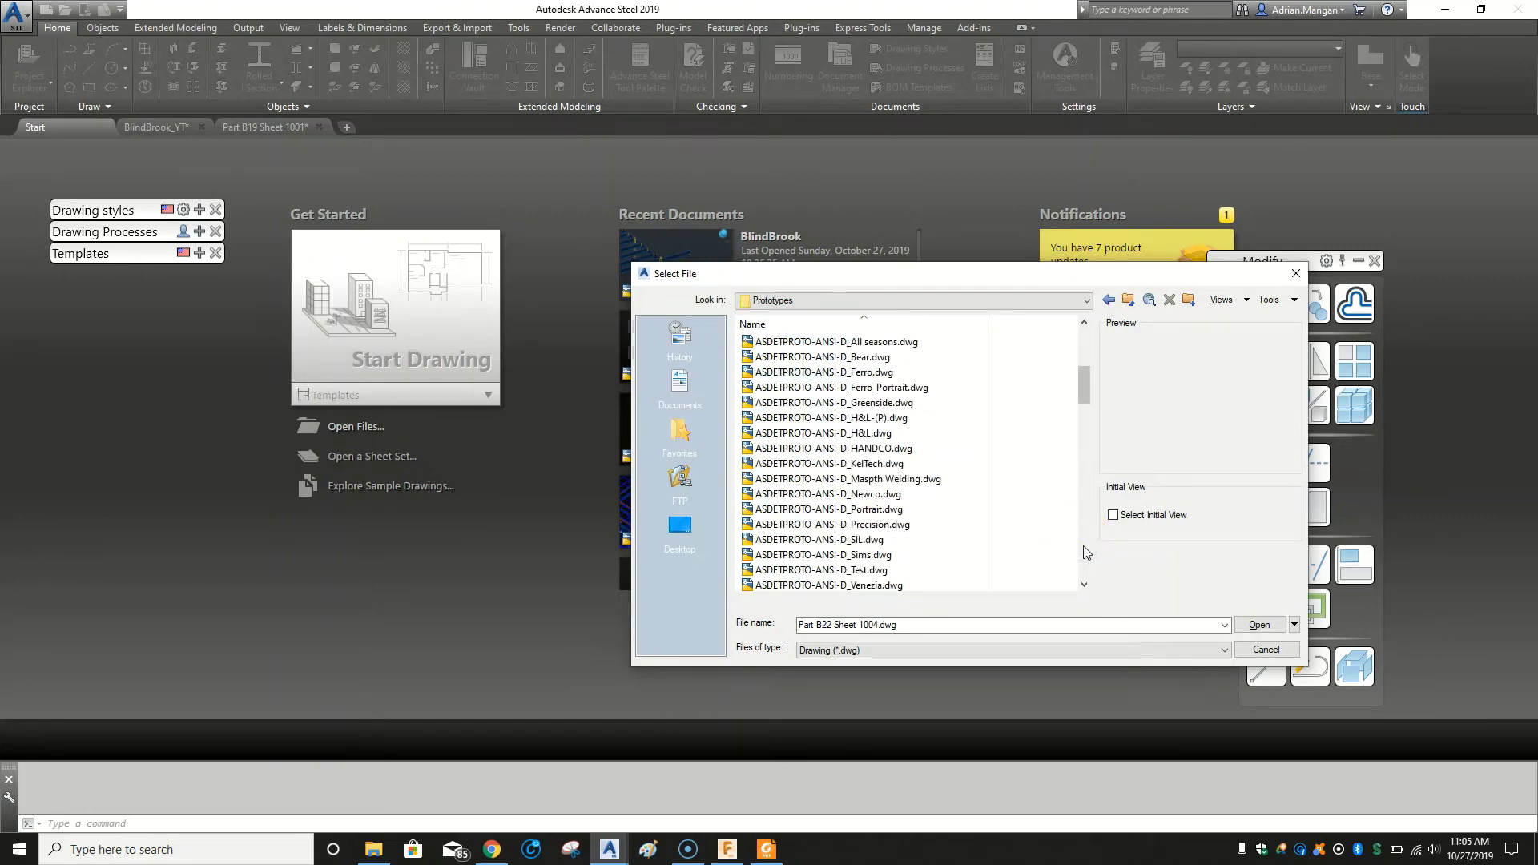
click(1085, 550)
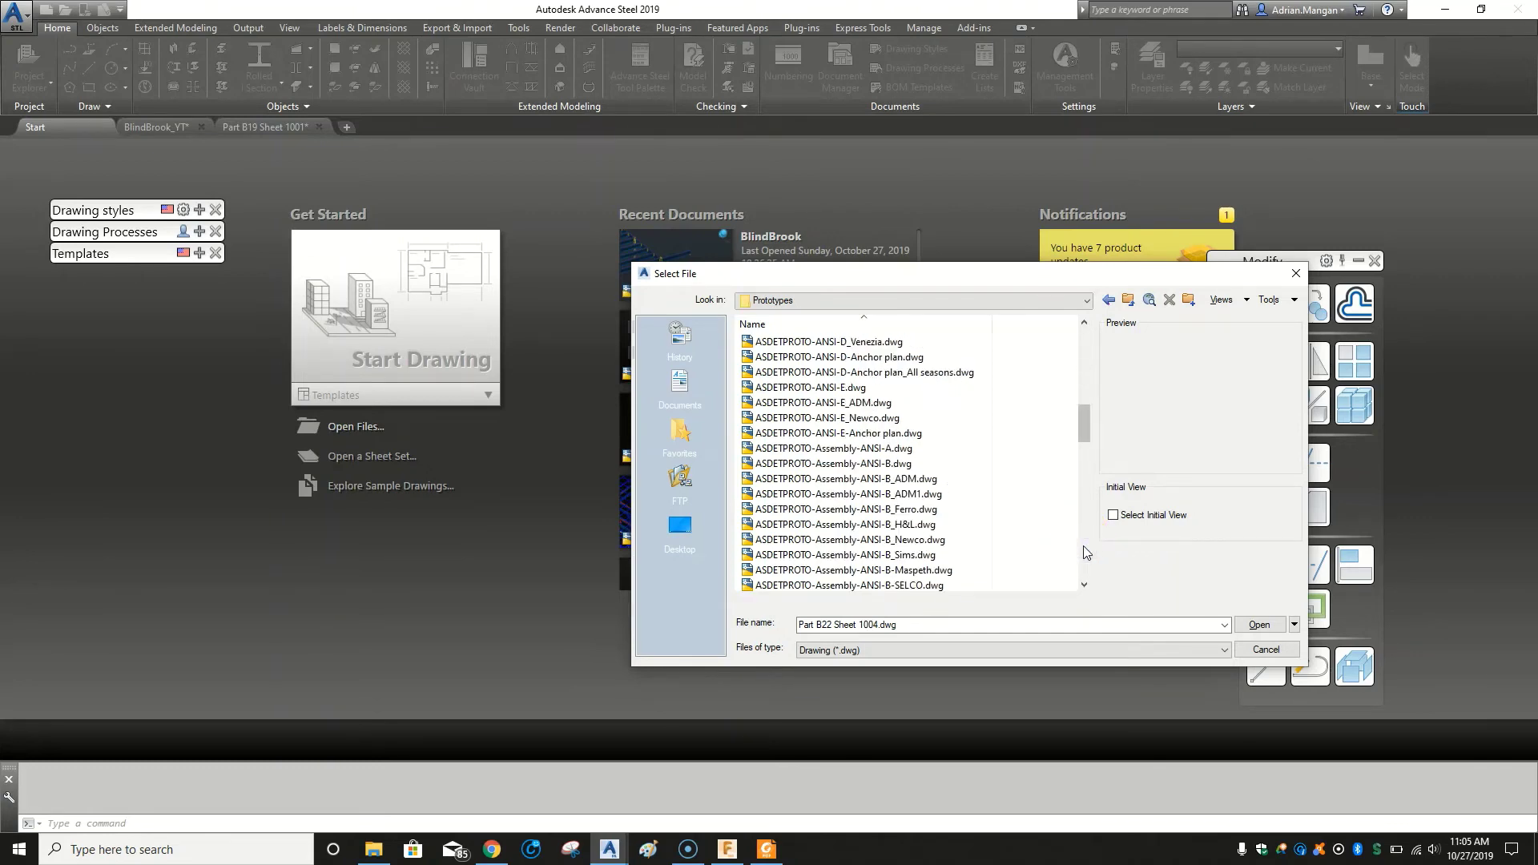
click(1084, 552)
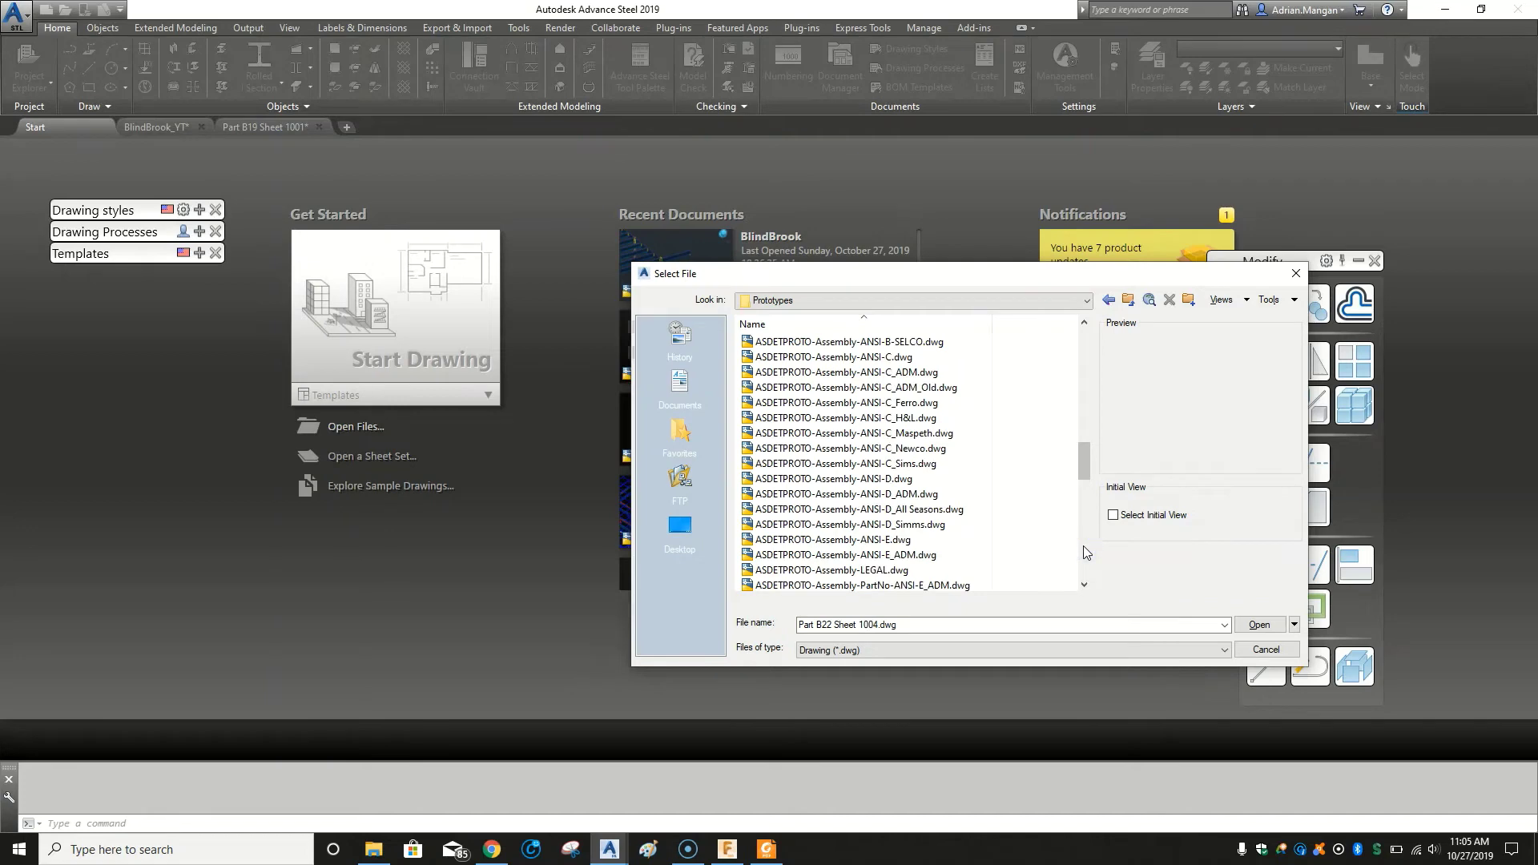
click(1088, 378)
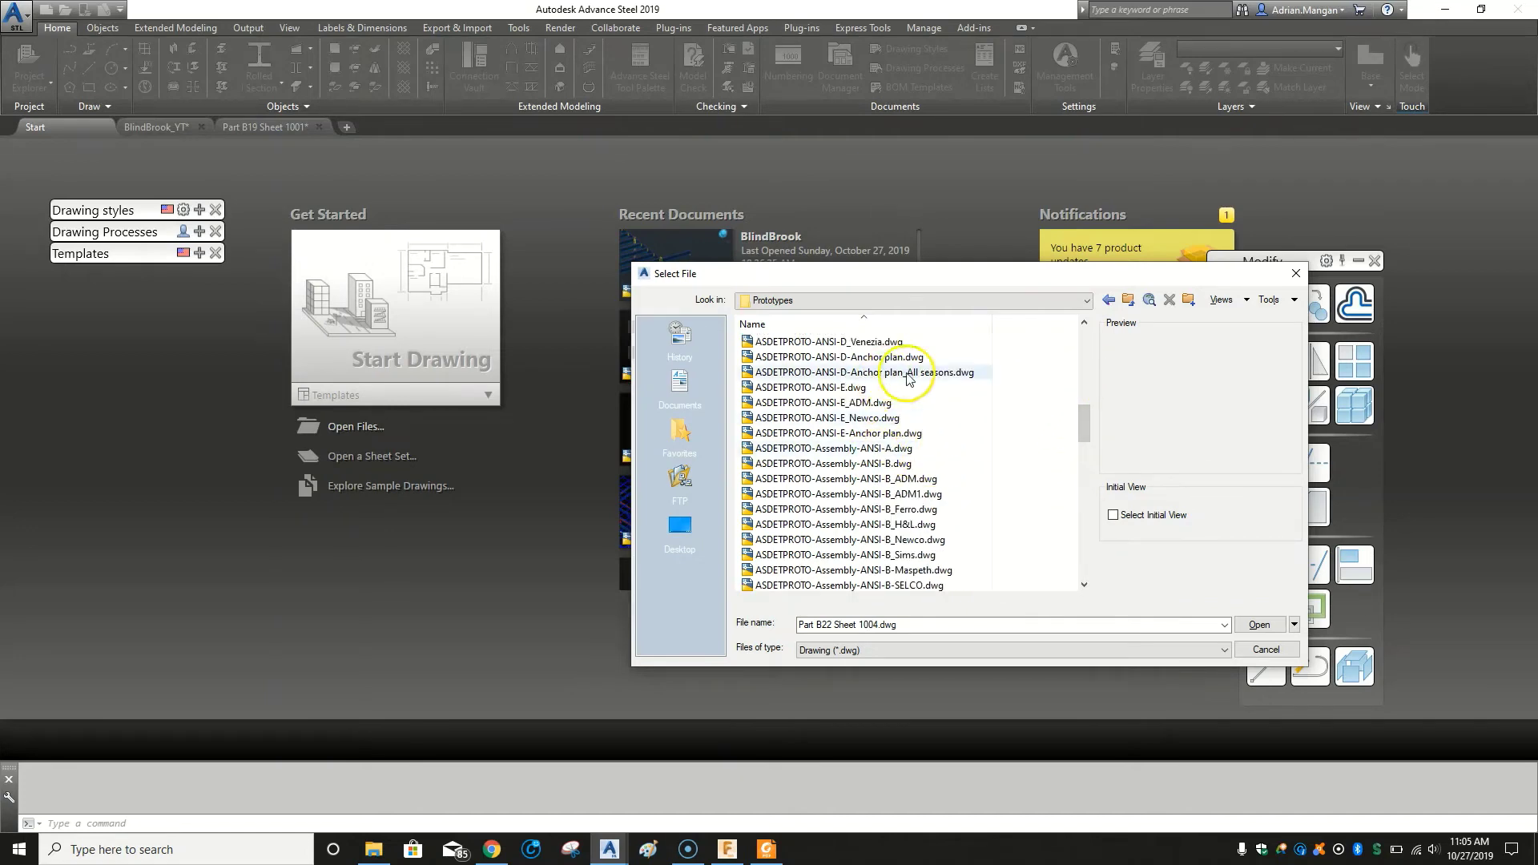
click(1086, 490)
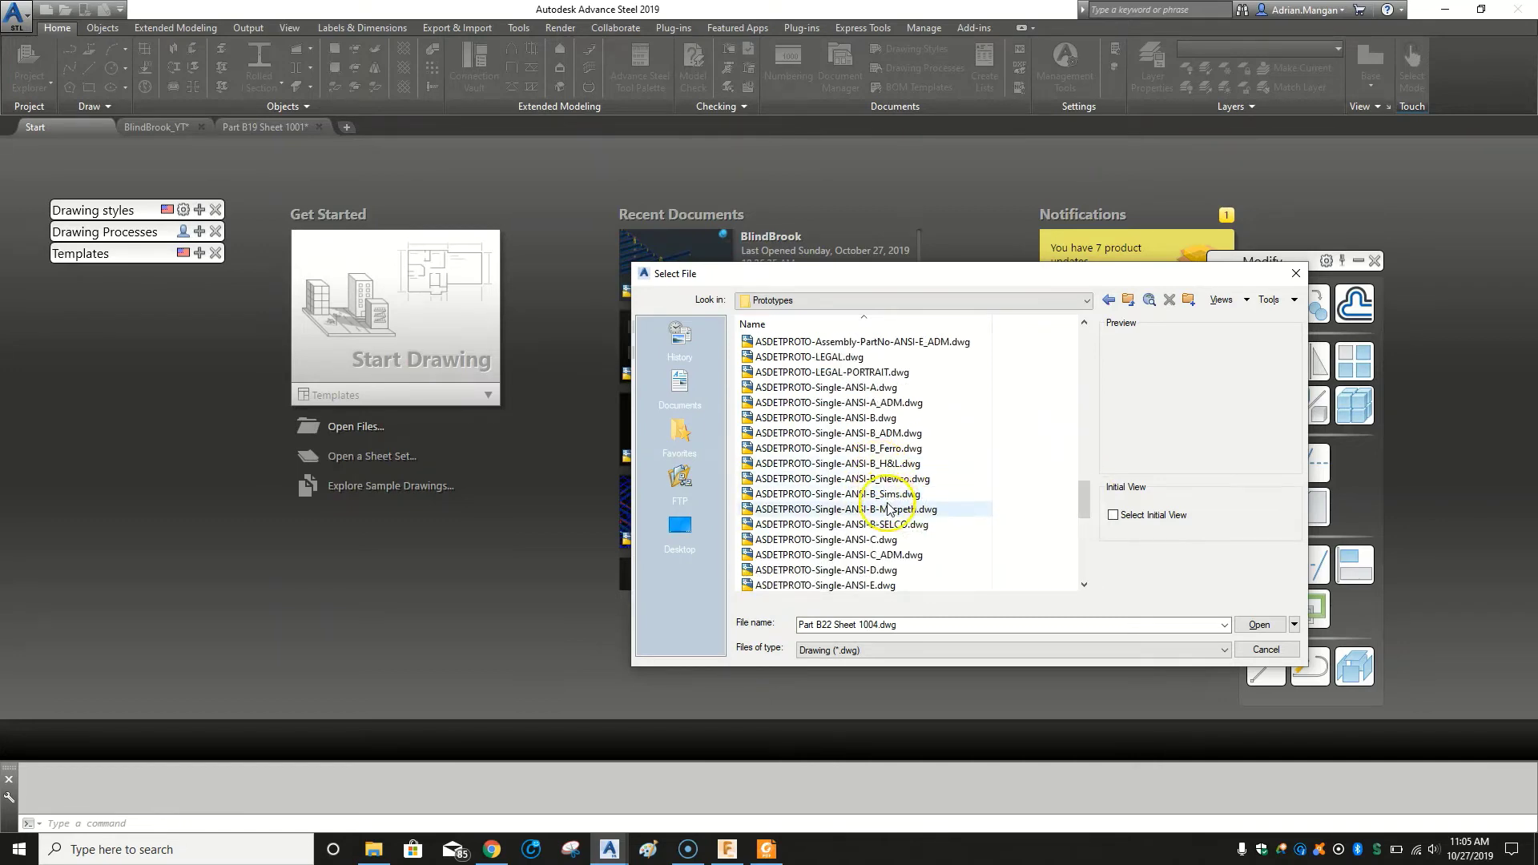
click(860, 433)
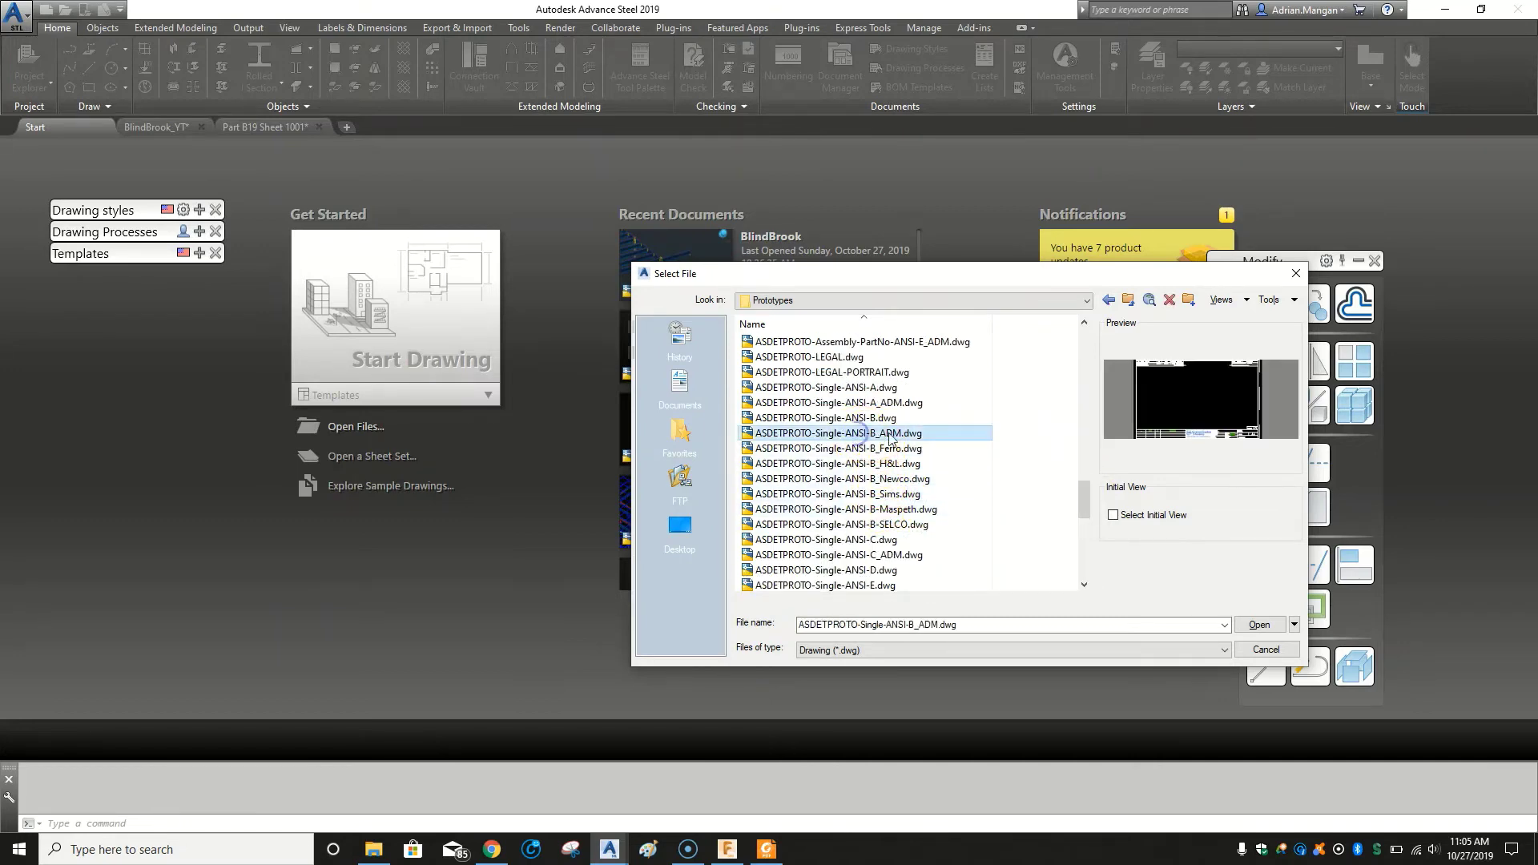
click(1259, 623)
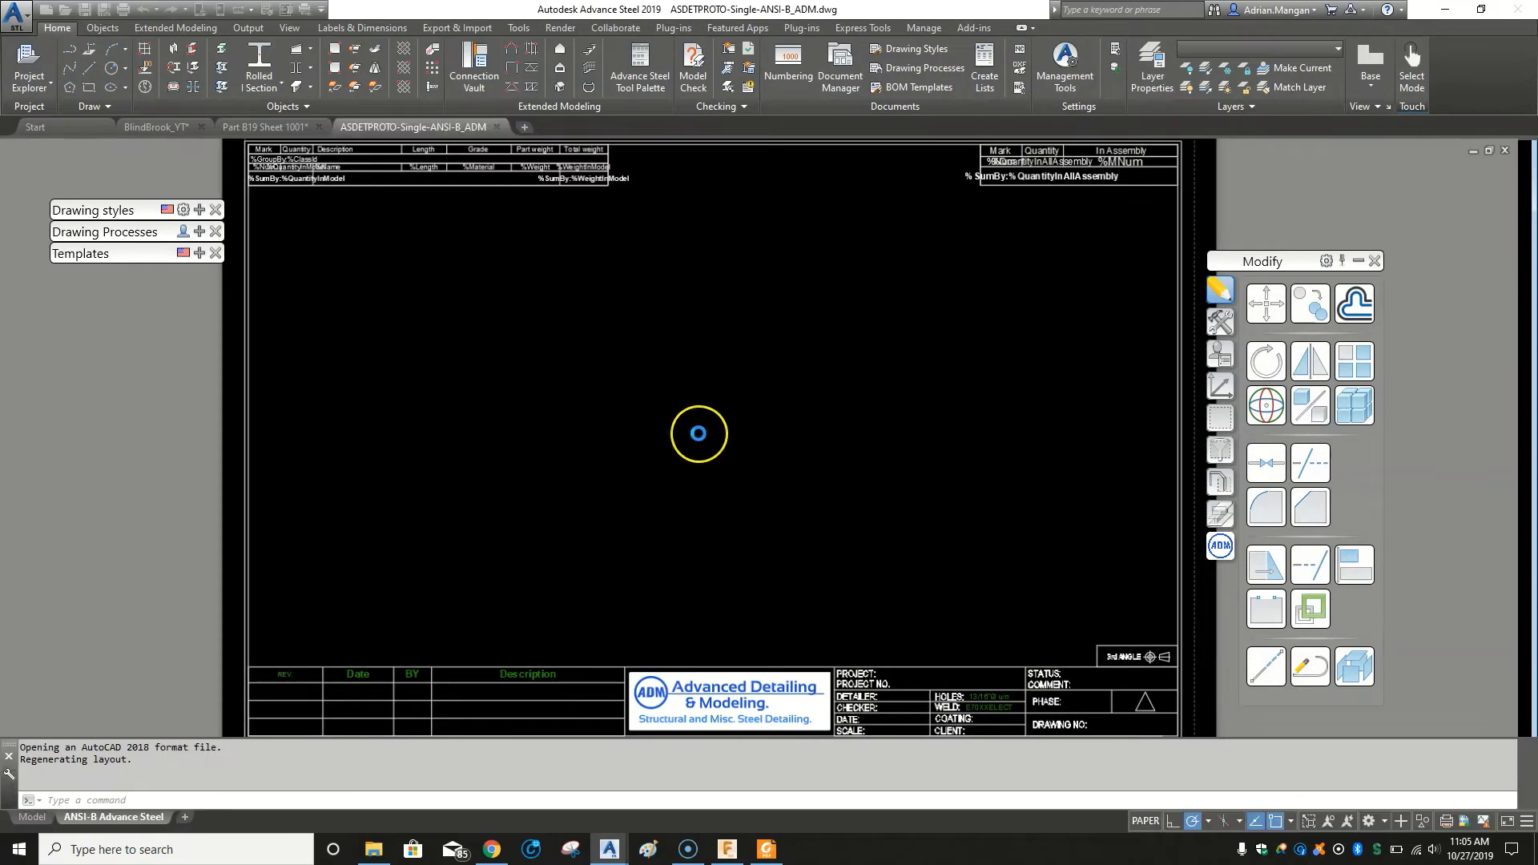
click(104, 13)
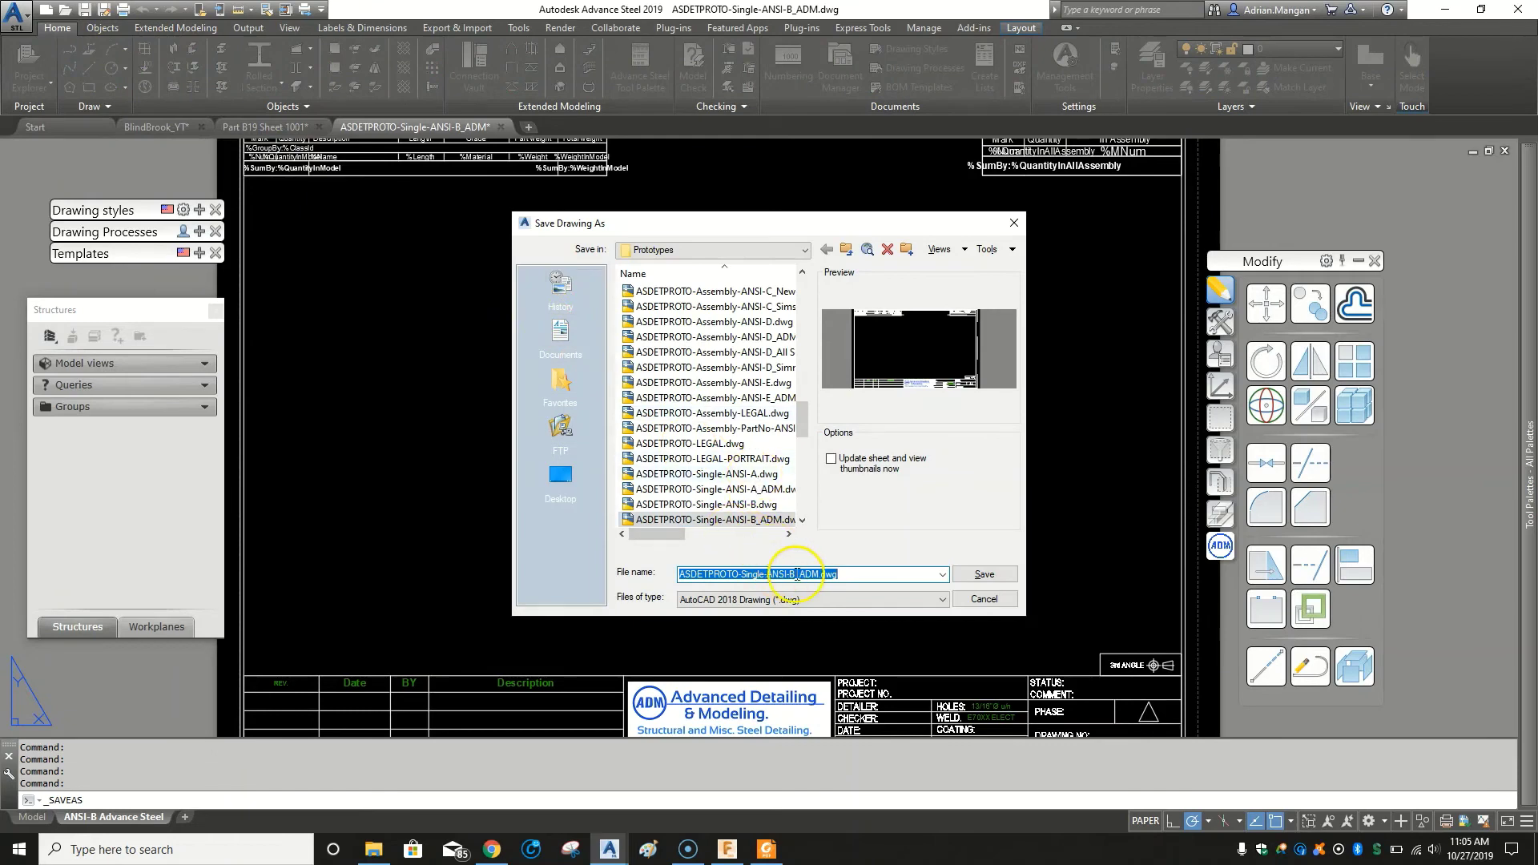
click(819, 575)
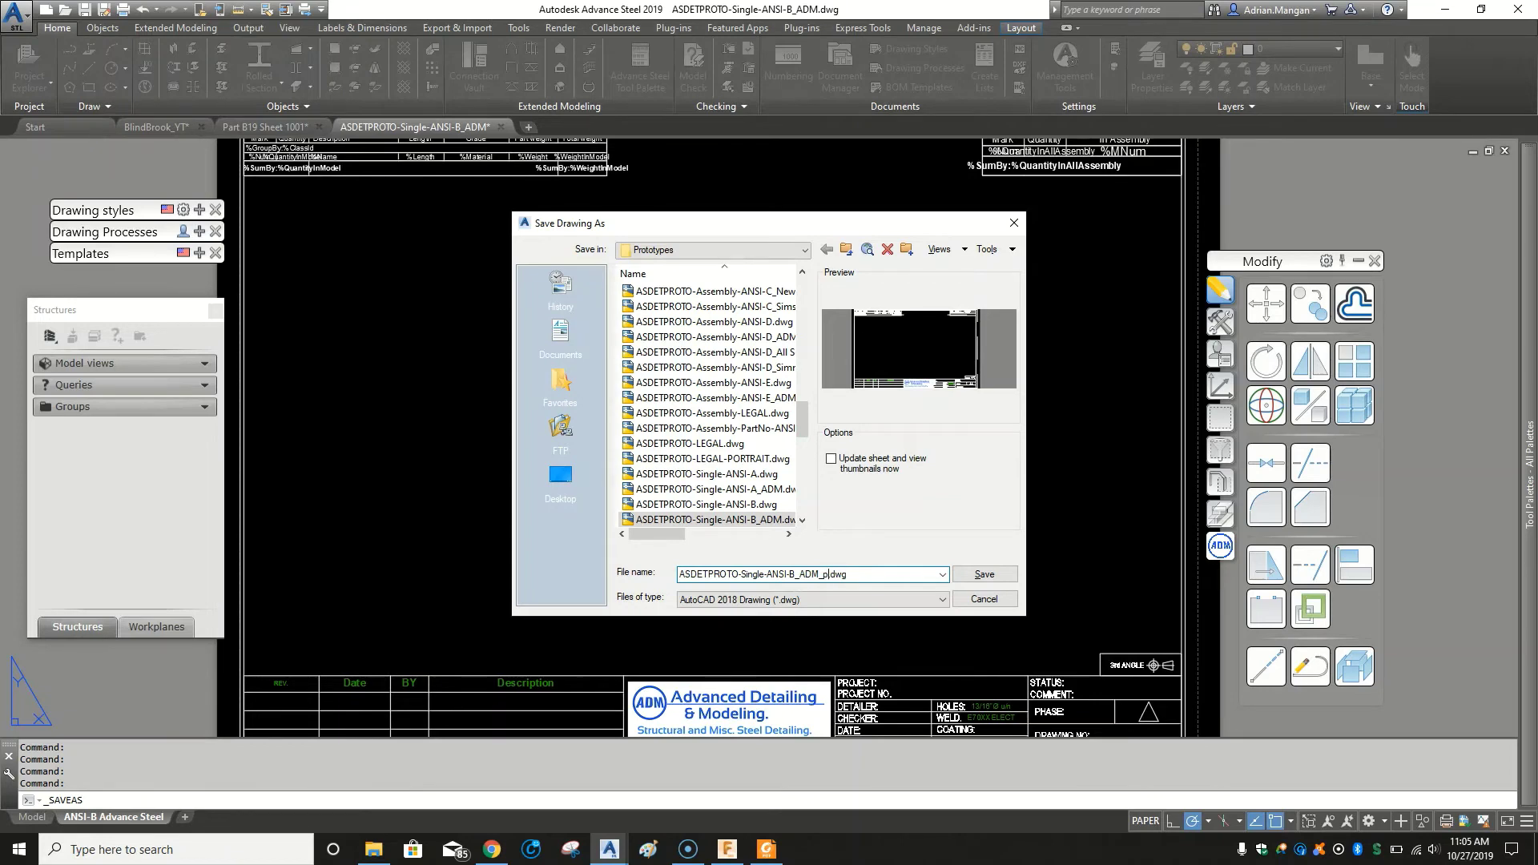
click(984, 576)
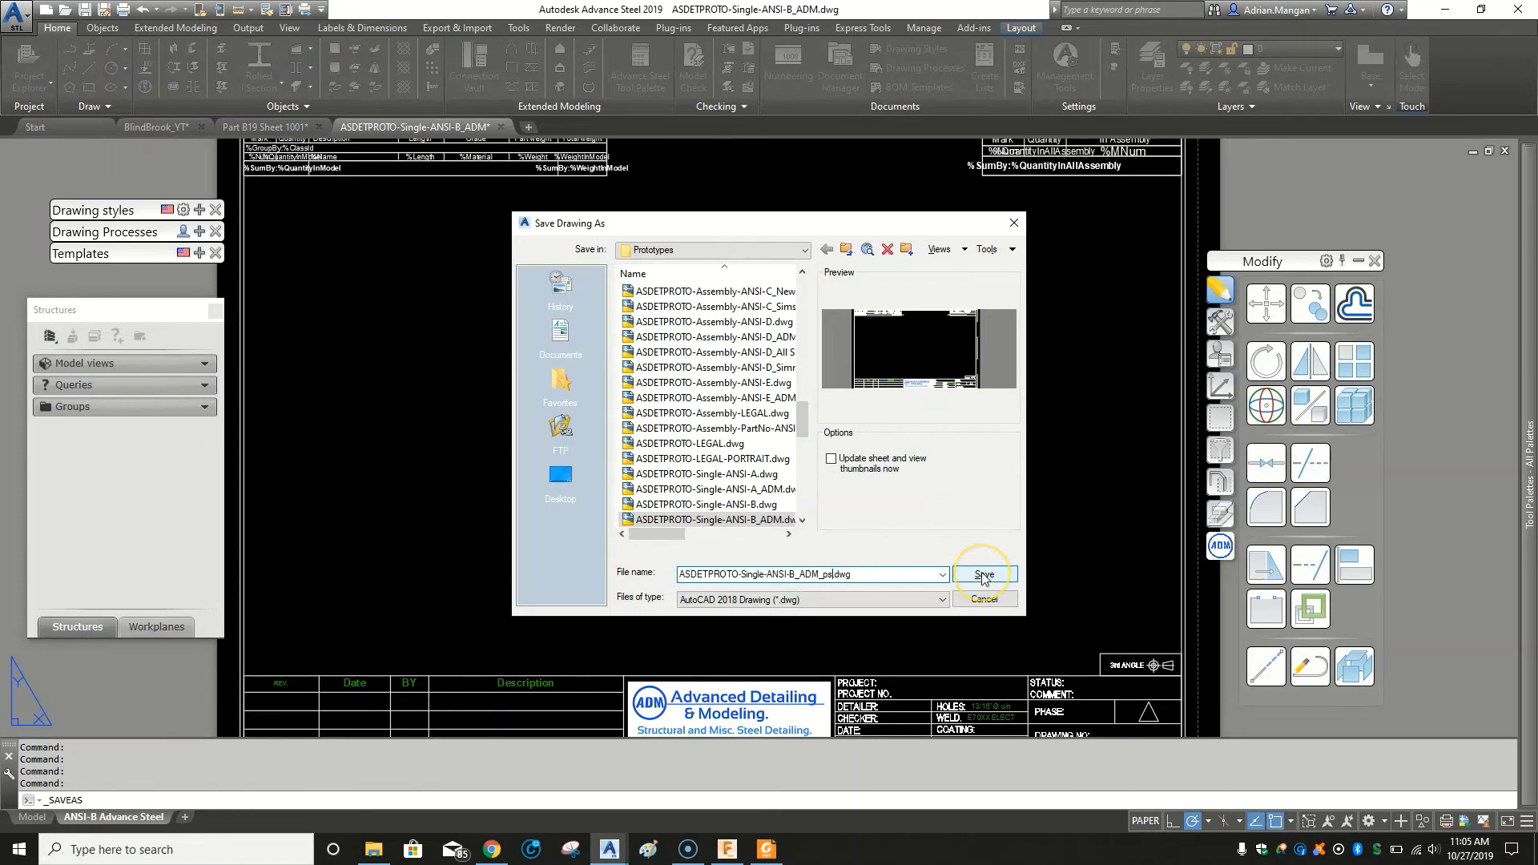
click(983, 576)
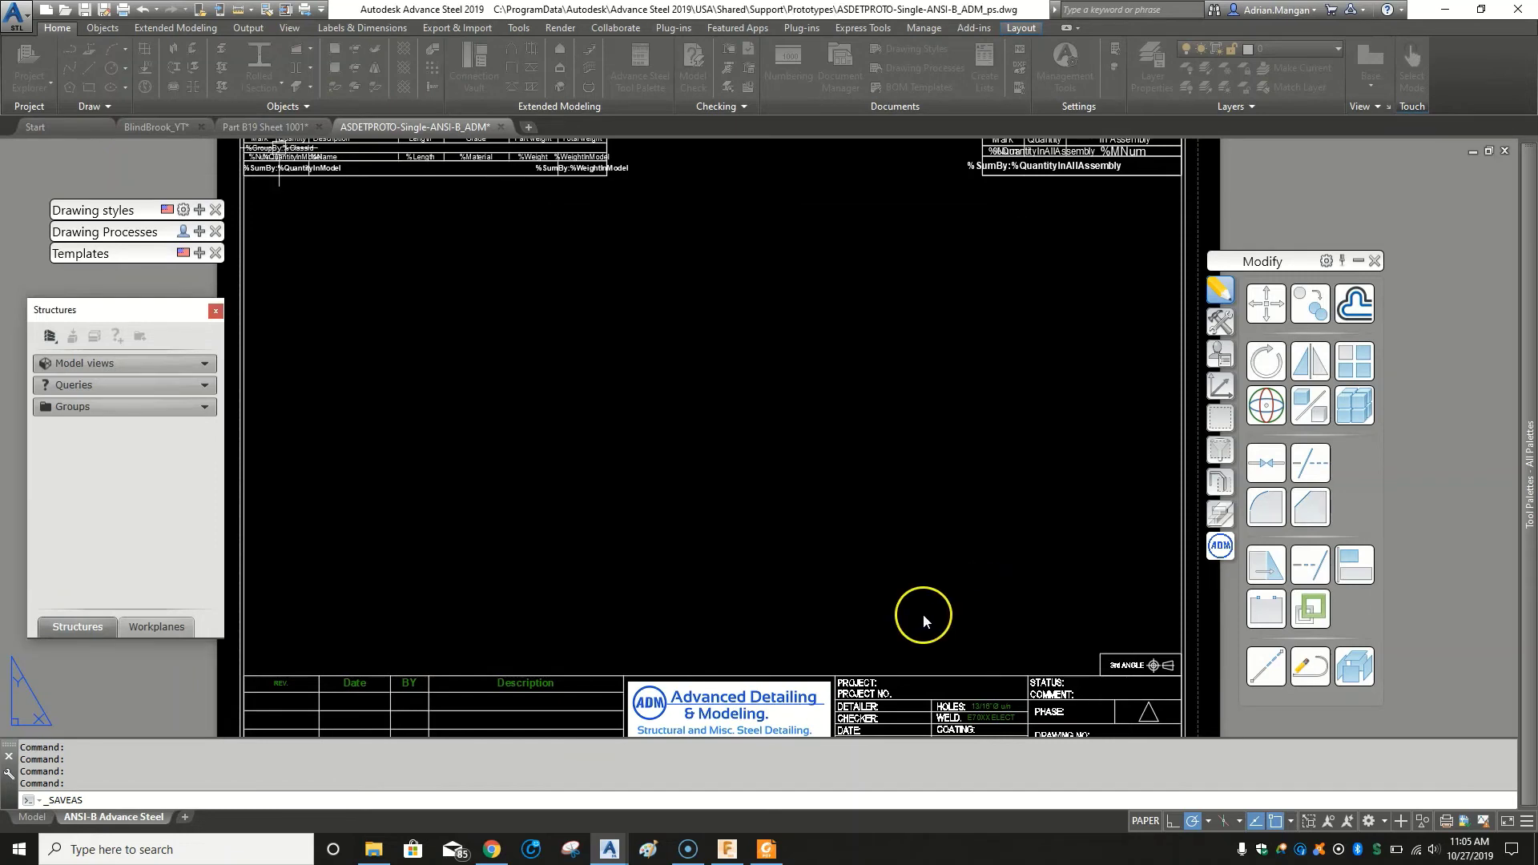
scroll(699, 440, down, 2)
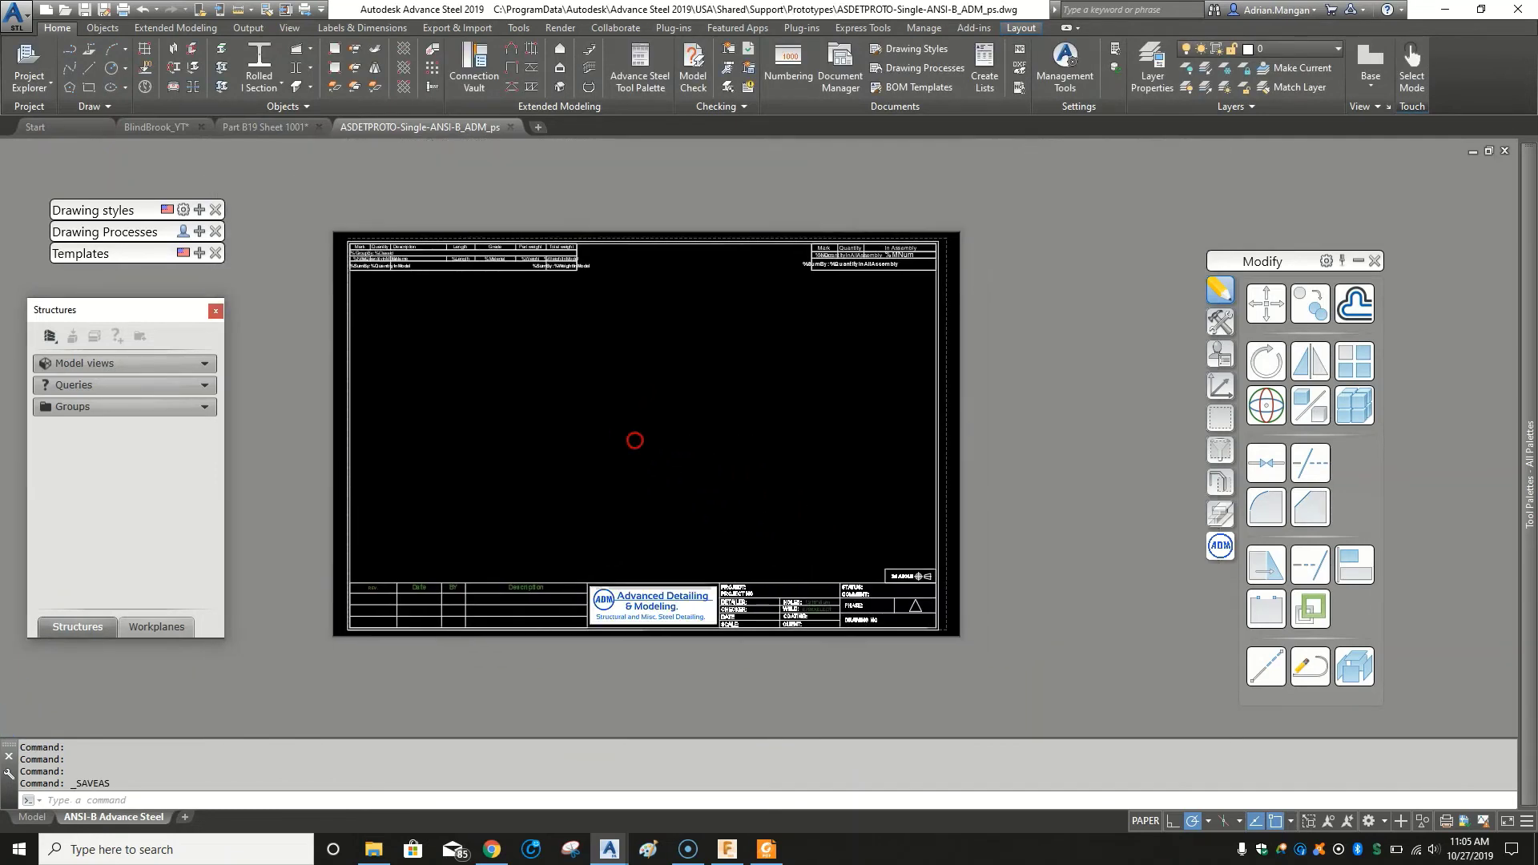
scroll(533, 472, up, 2)
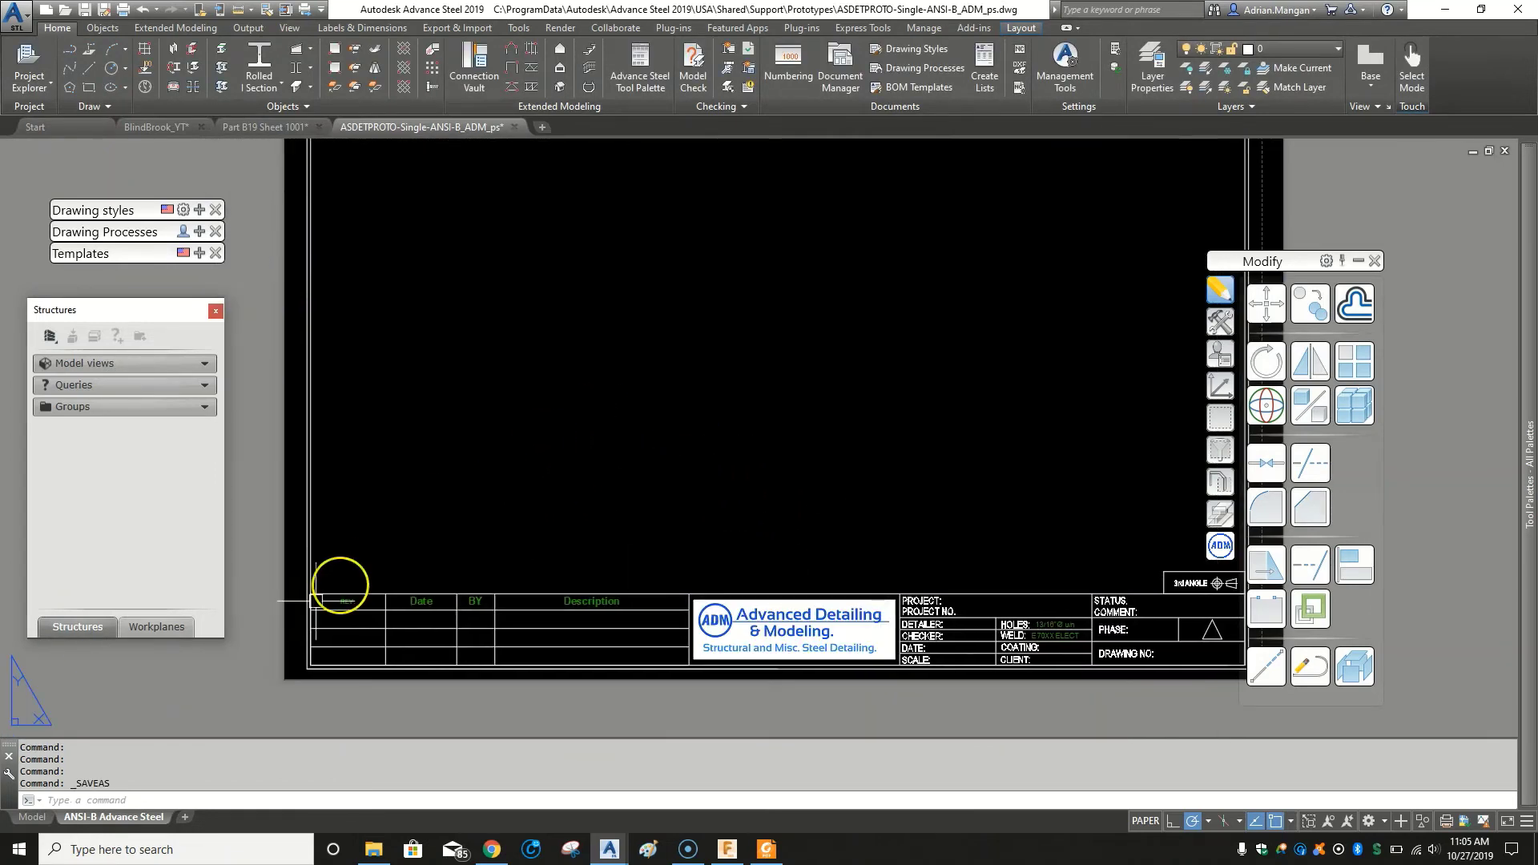
Set the layout's page setup plot style table to AdvanceSteel_SP.ctb in Page Setup Manager.
right_click(128, 821)
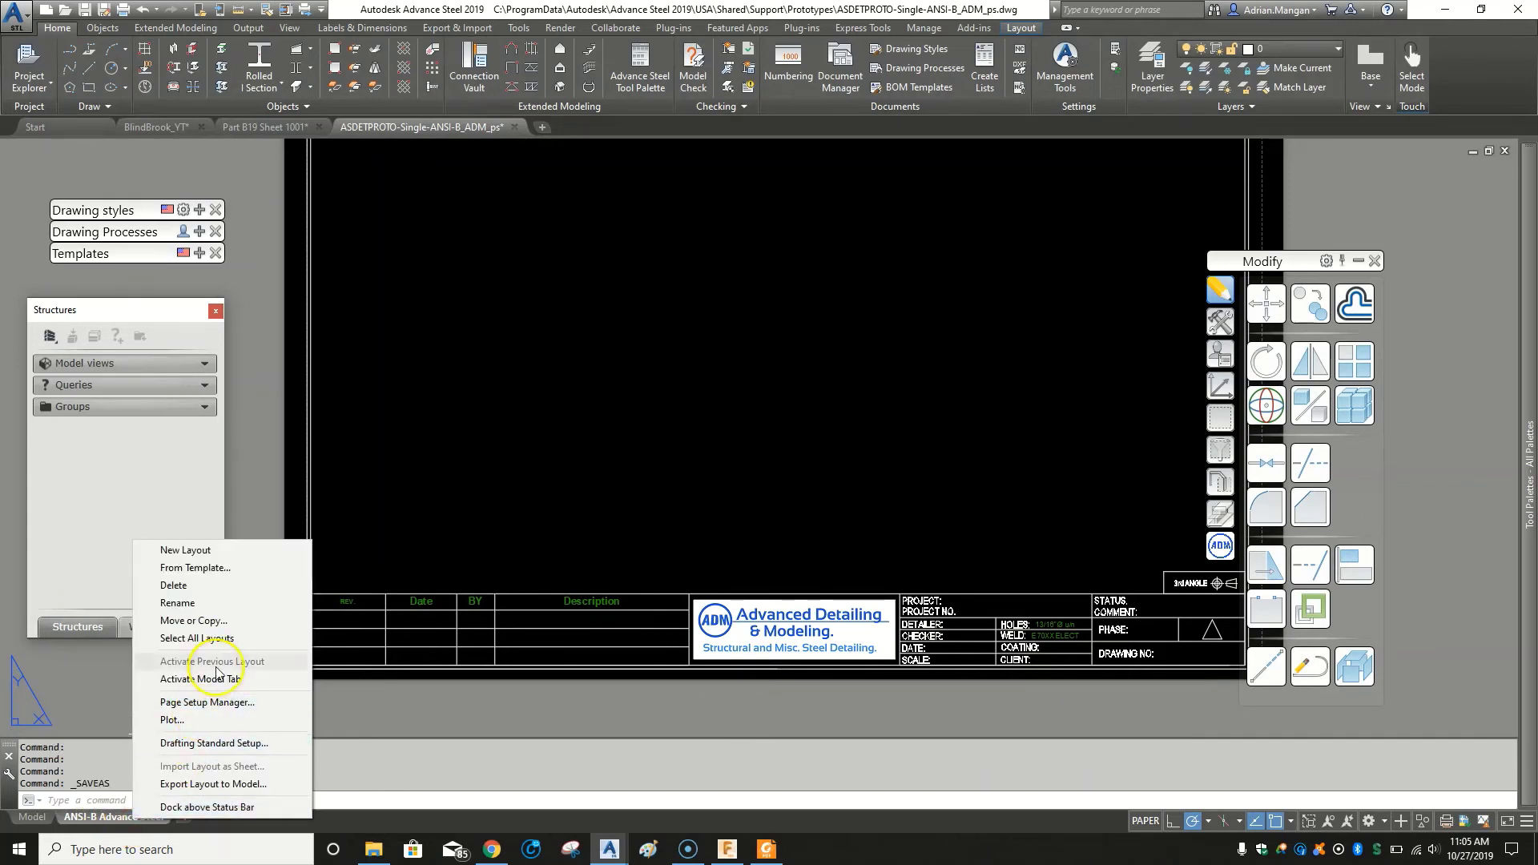
click(215, 704)
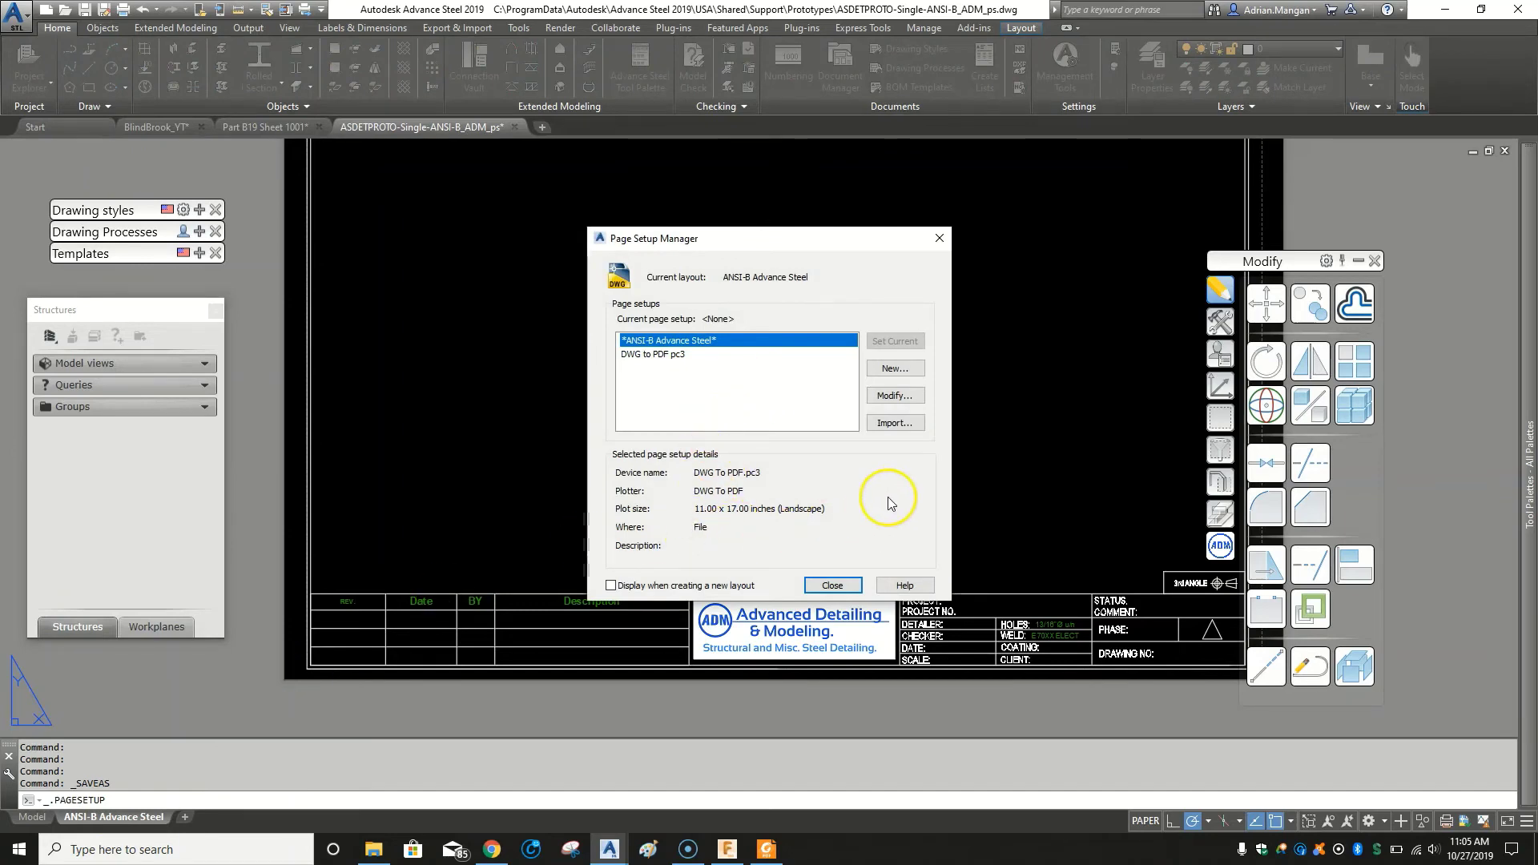
click(894, 396)
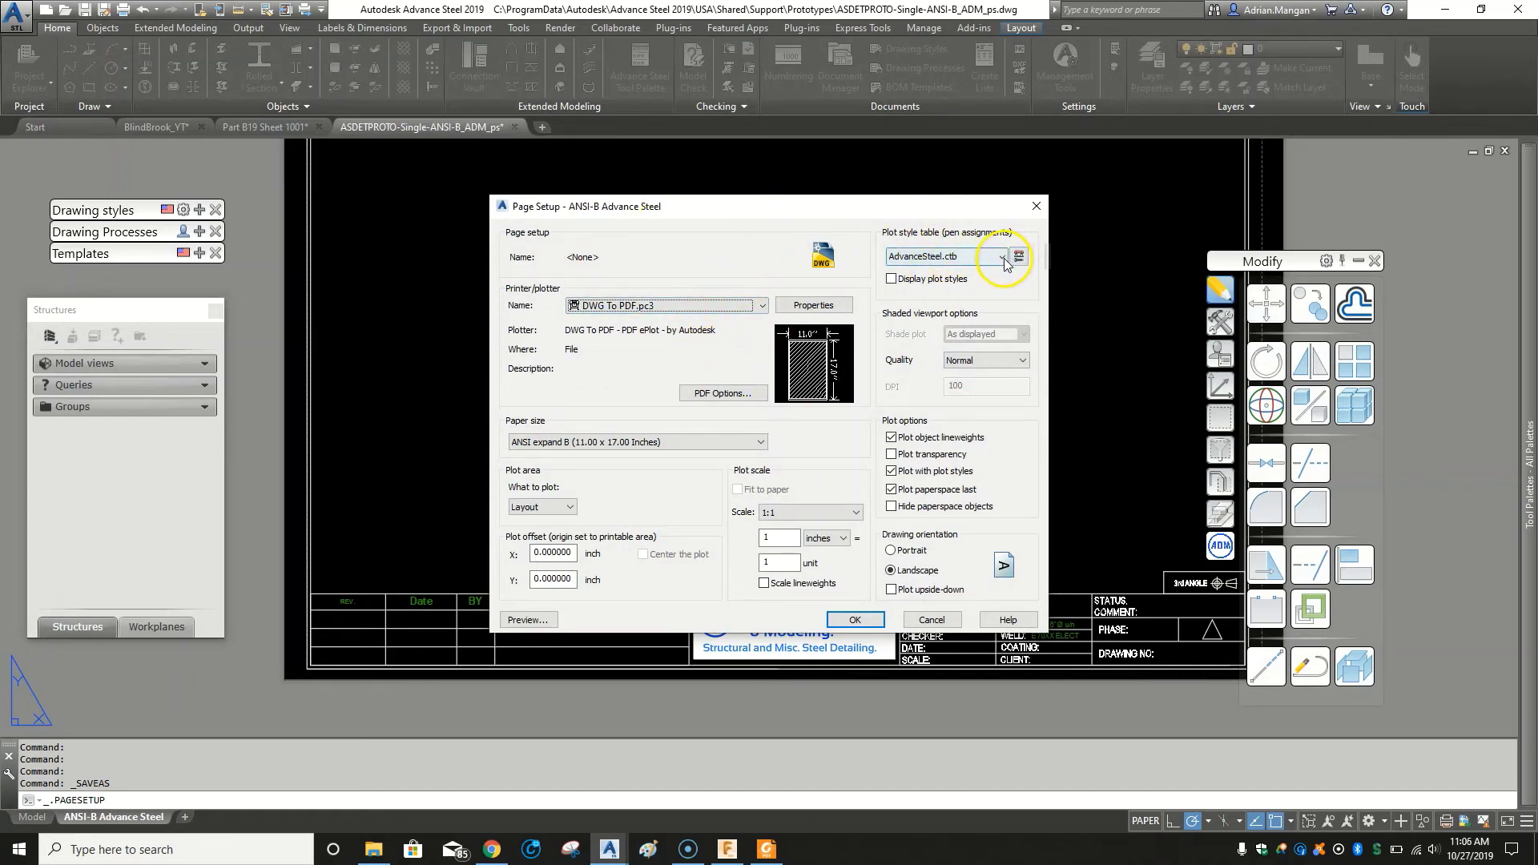
click(1003, 257)
click(959, 303)
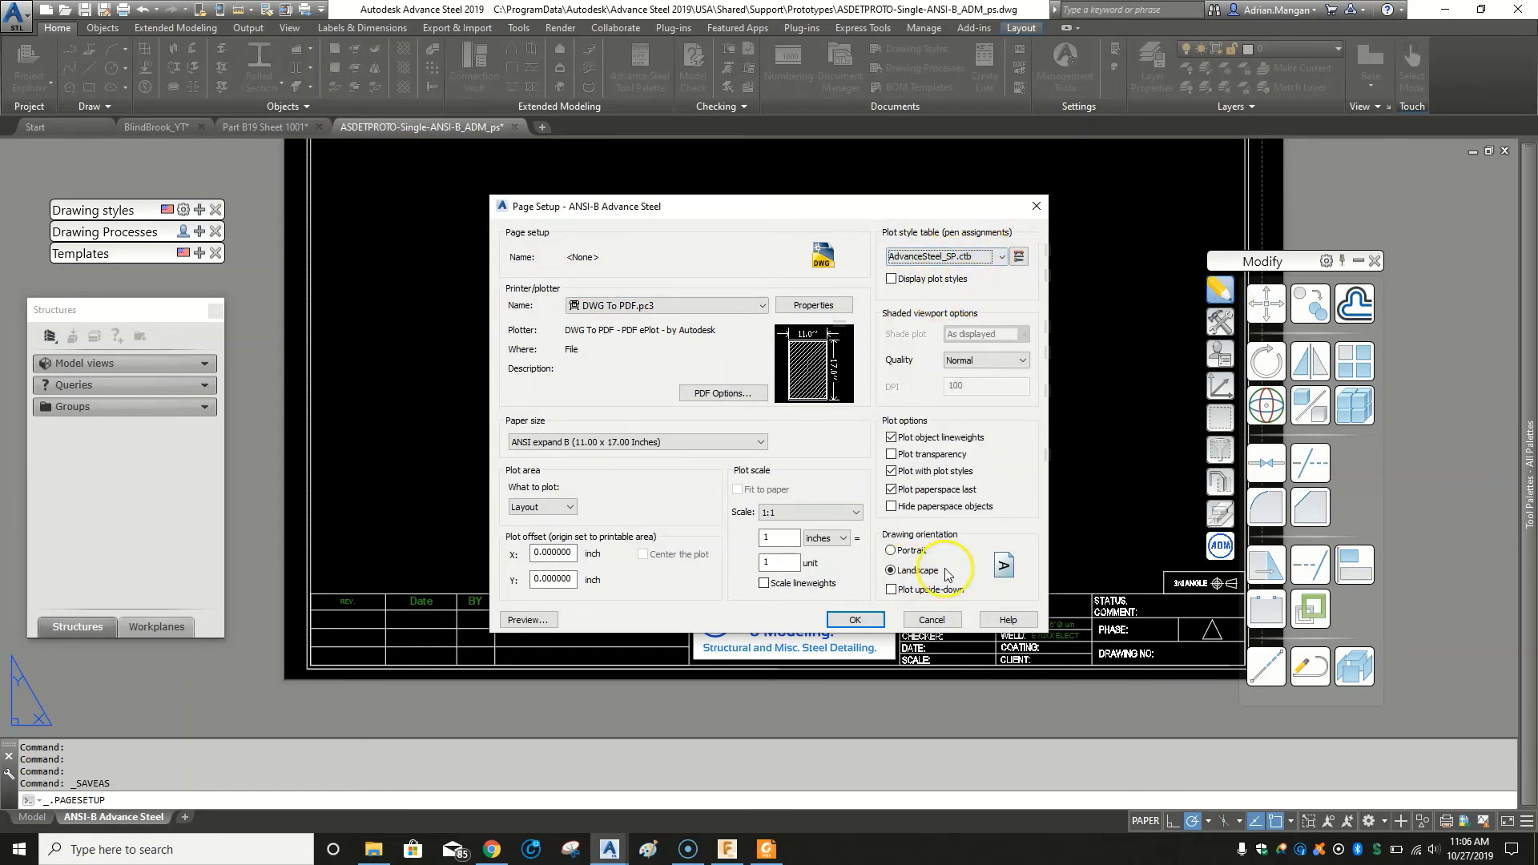
click(856, 618)
click(831, 552)
click(832, 586)
scroll(653, 428, down, 1)
scroll(659, 421, down, 2)
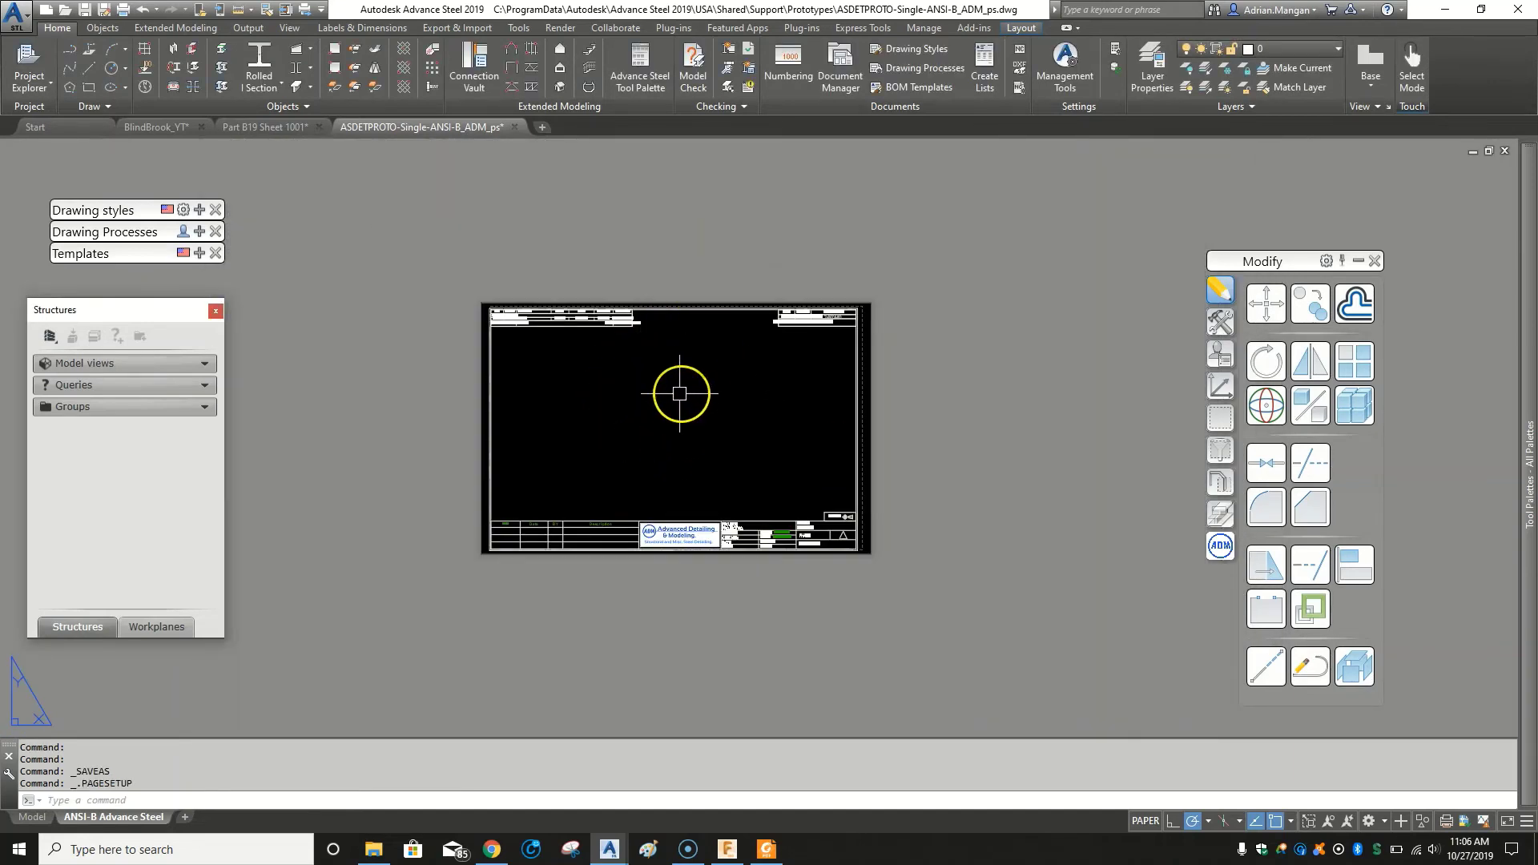
scroll(670, 421, up, 2)
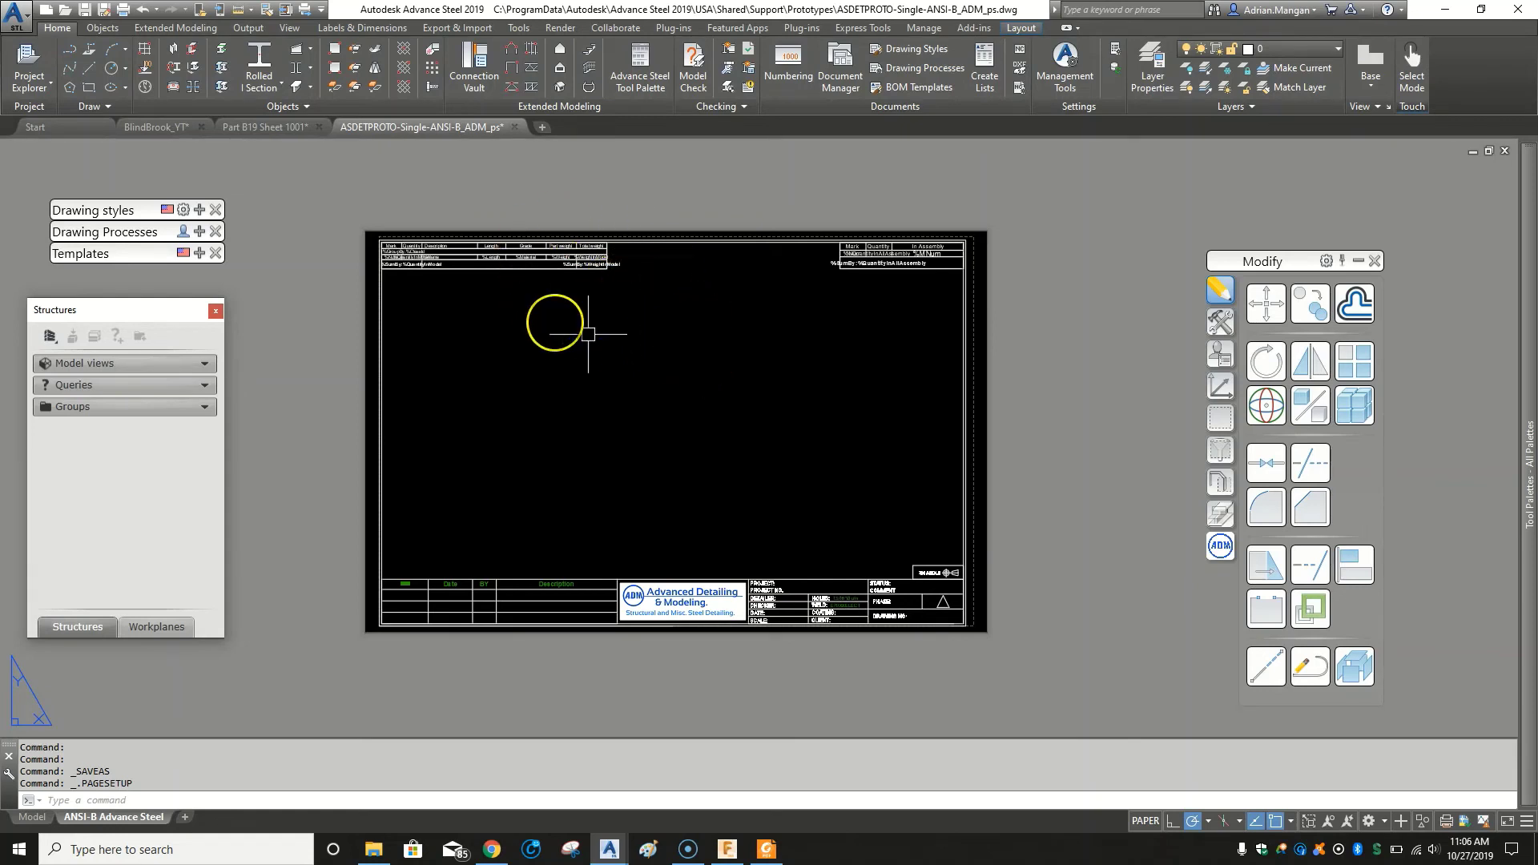
Pan the prototype layout view slightly up and to the left.
click(538, 266)
middle_drag(538, 266, 493, 250)
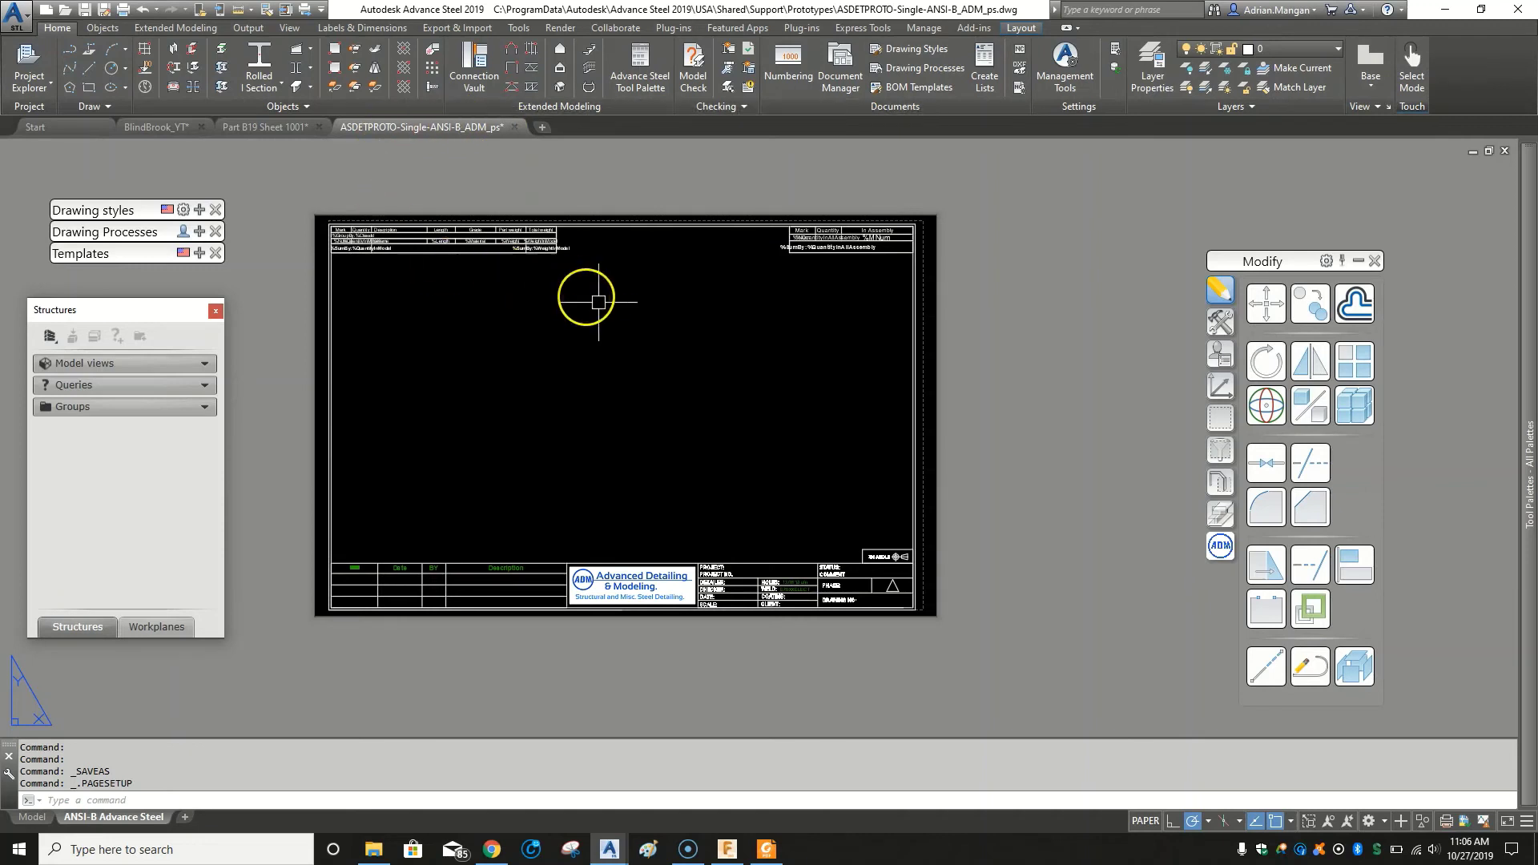
click(283, 129)
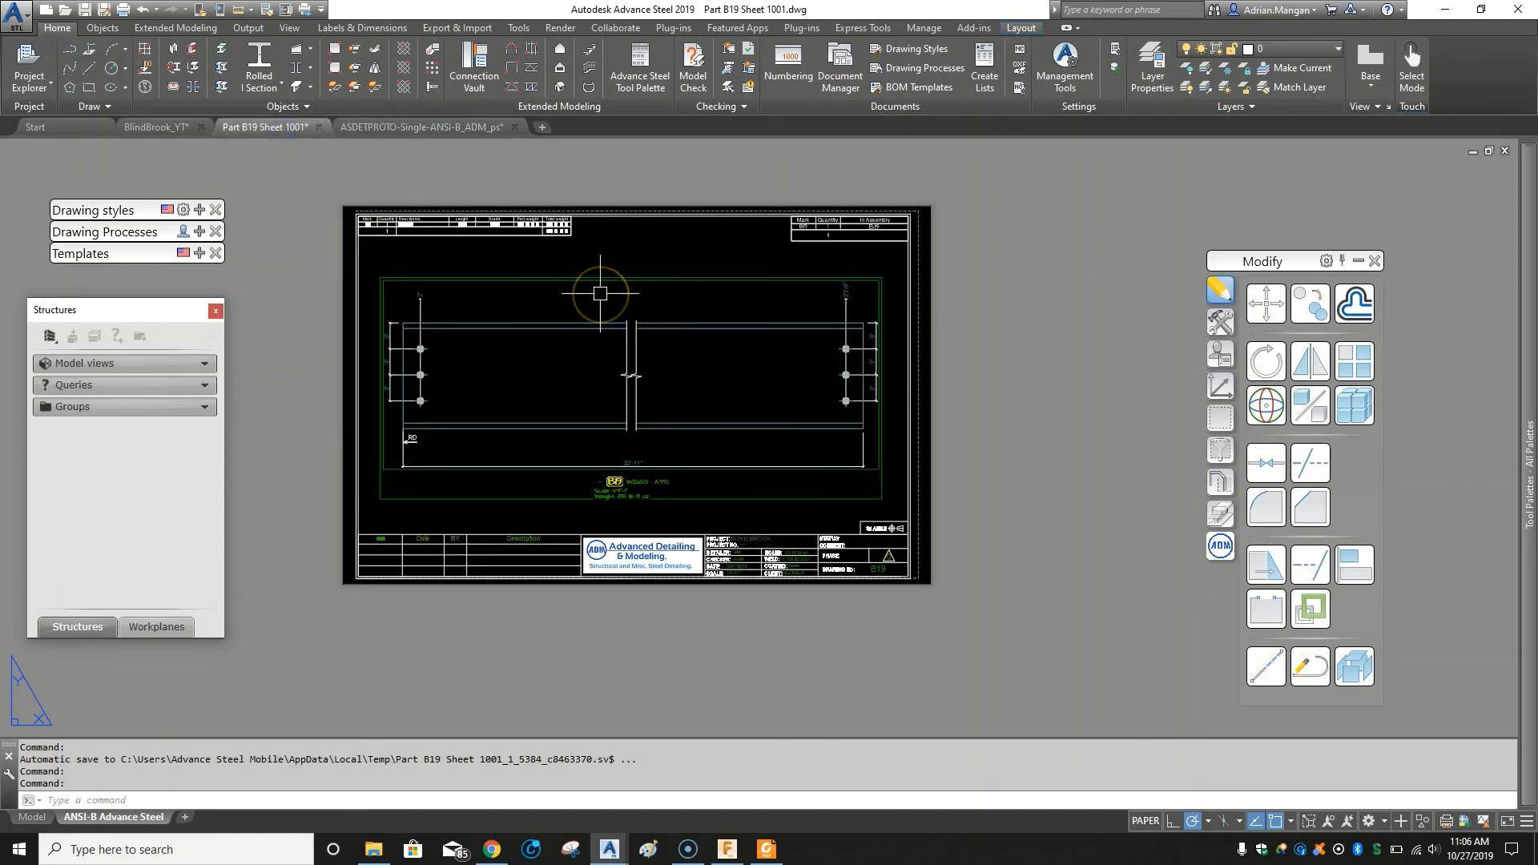
scroll(672, 326, up, 2)
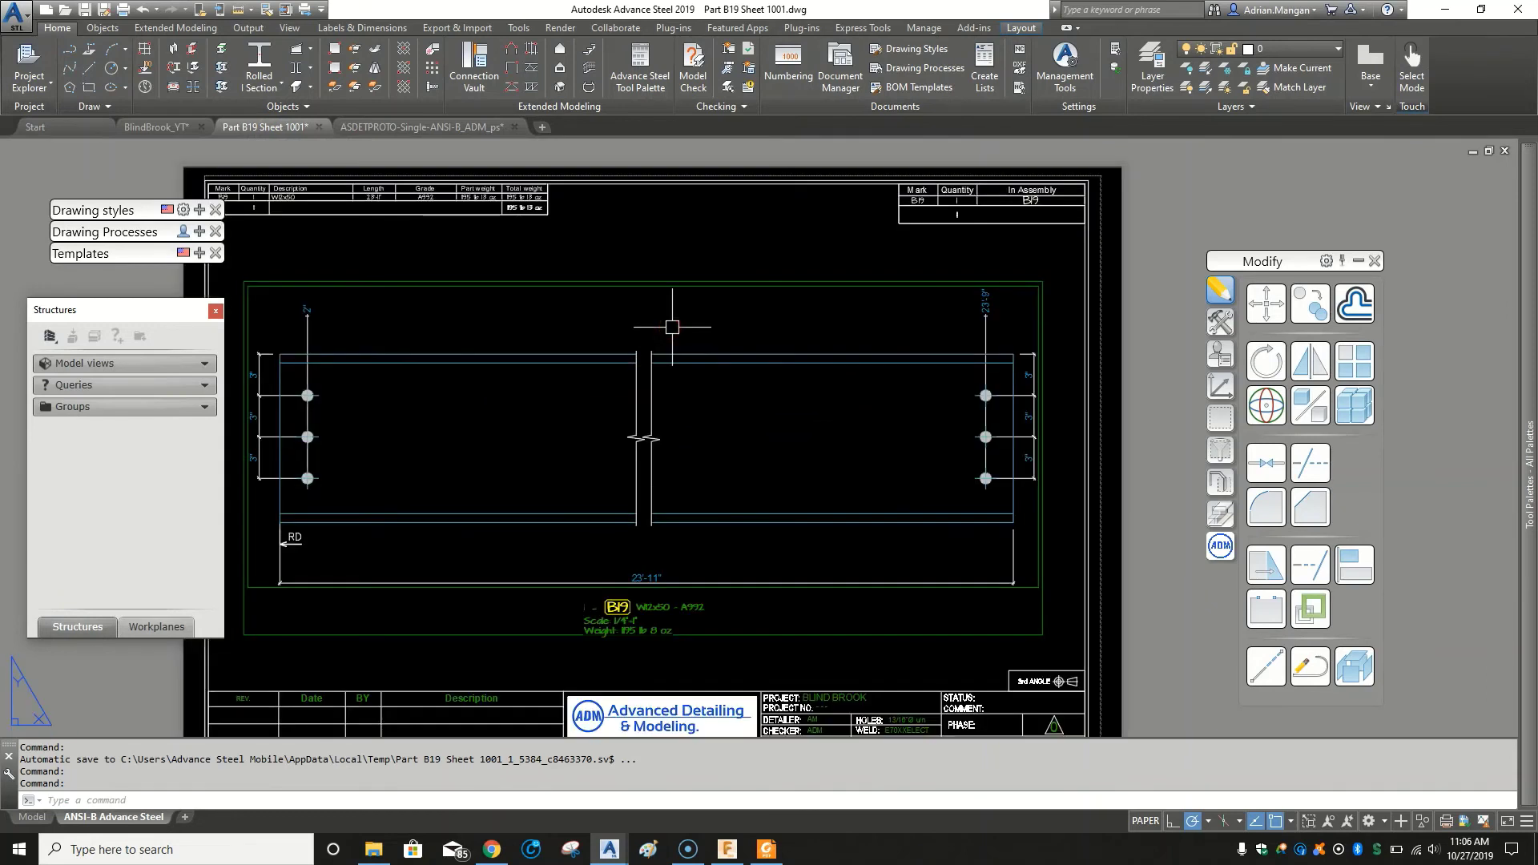
scroll(672, 326, down, 2)
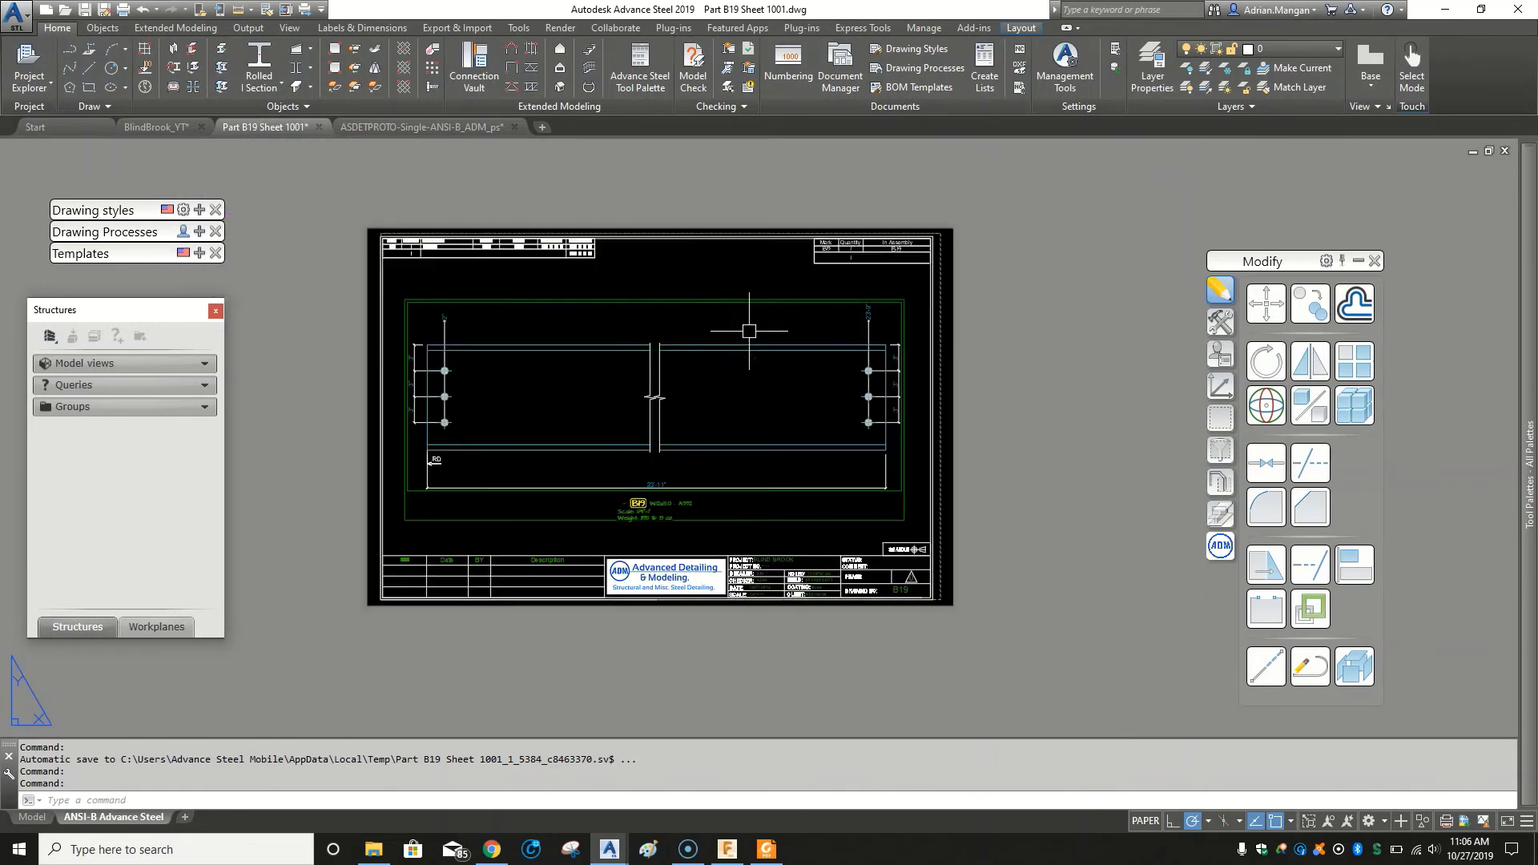
middle_drag(749, 330, 812, 334)
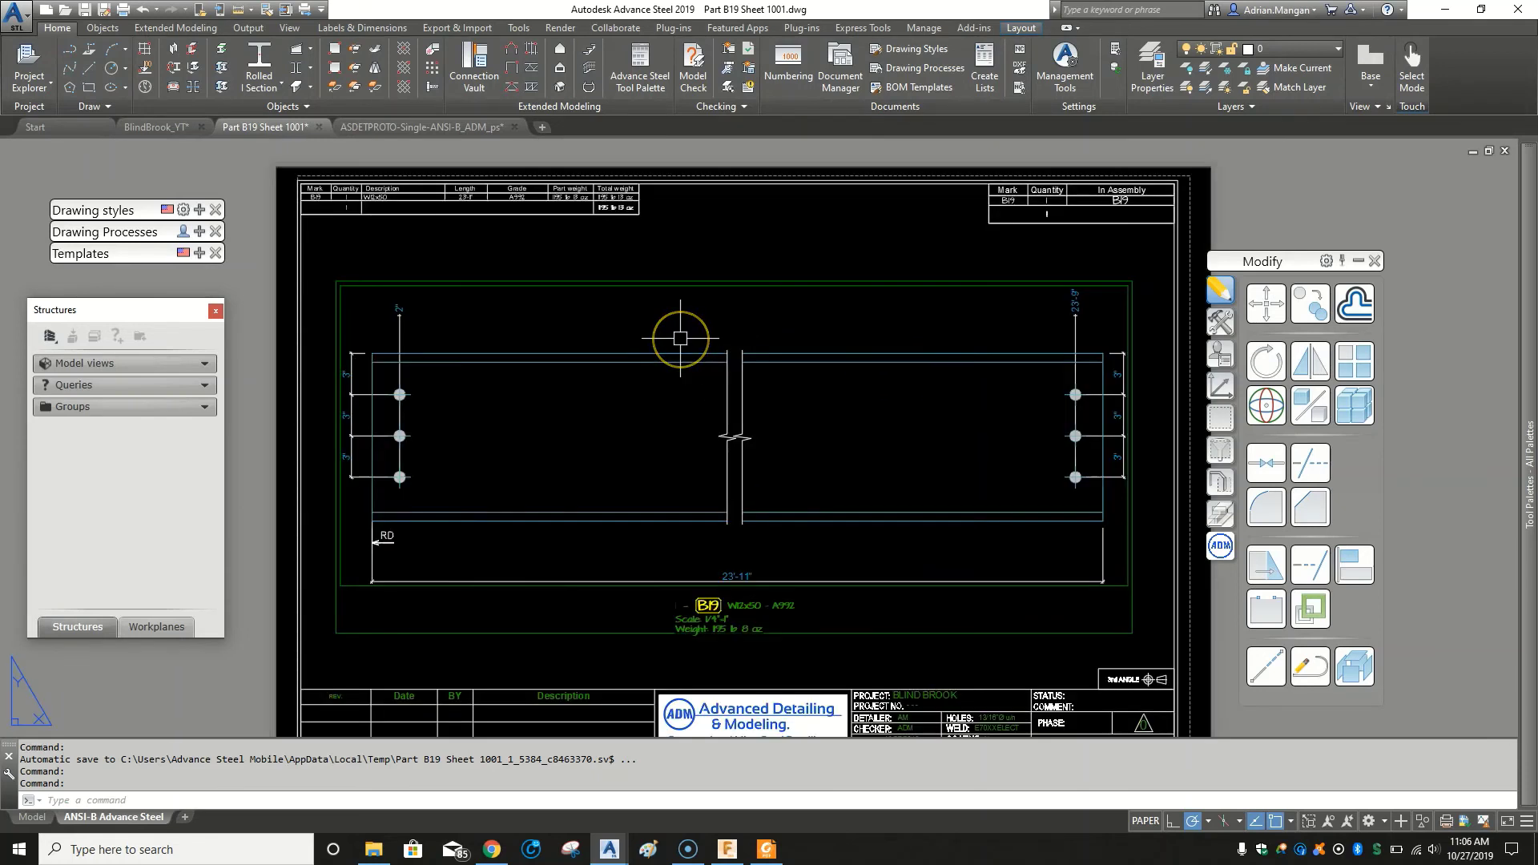
scroll(680, 338, up, 2)
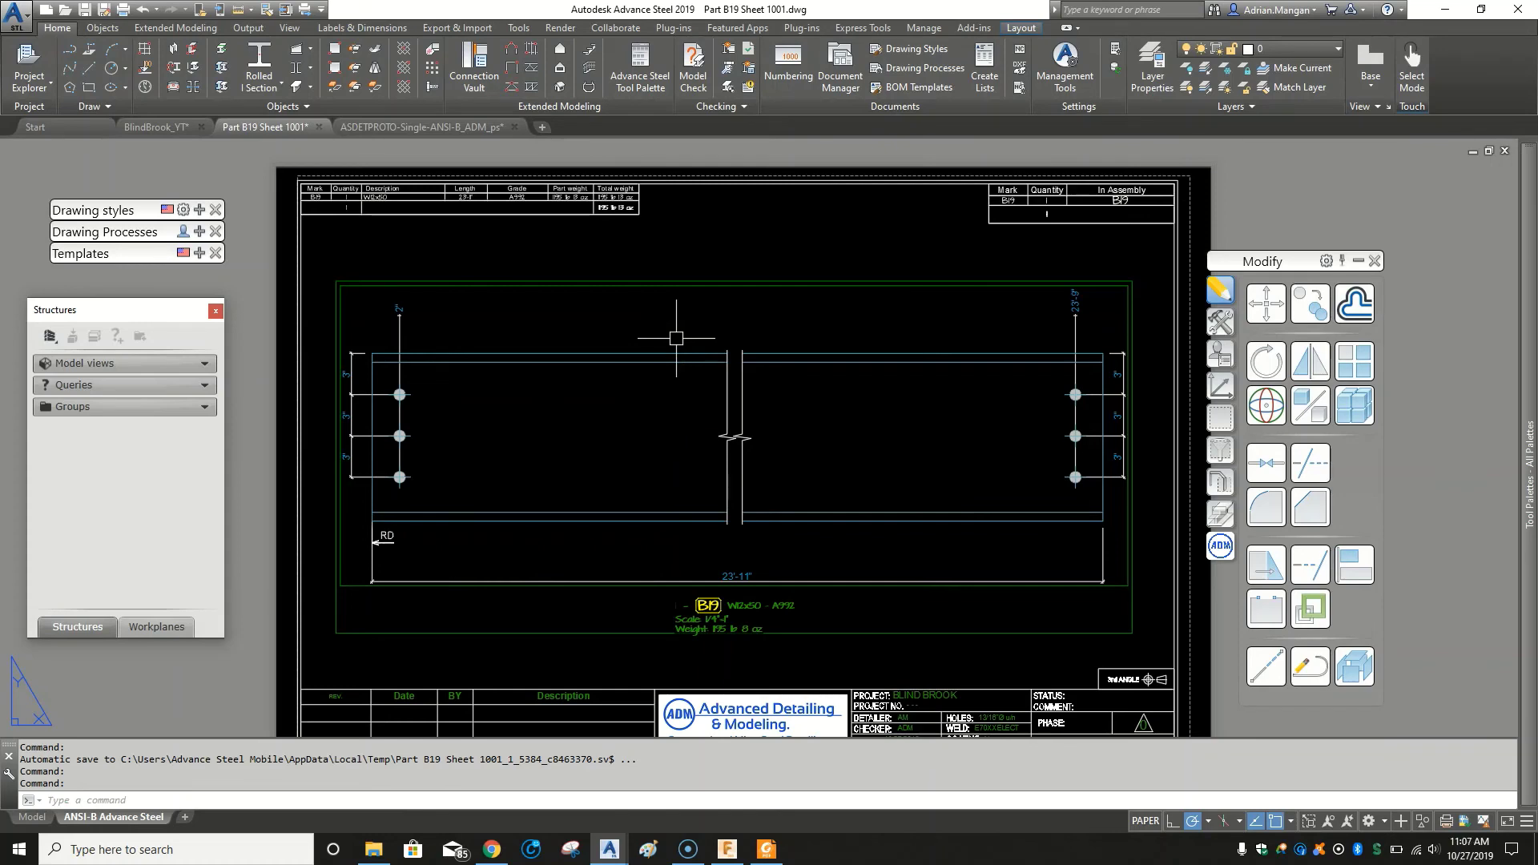
click(678, 343)
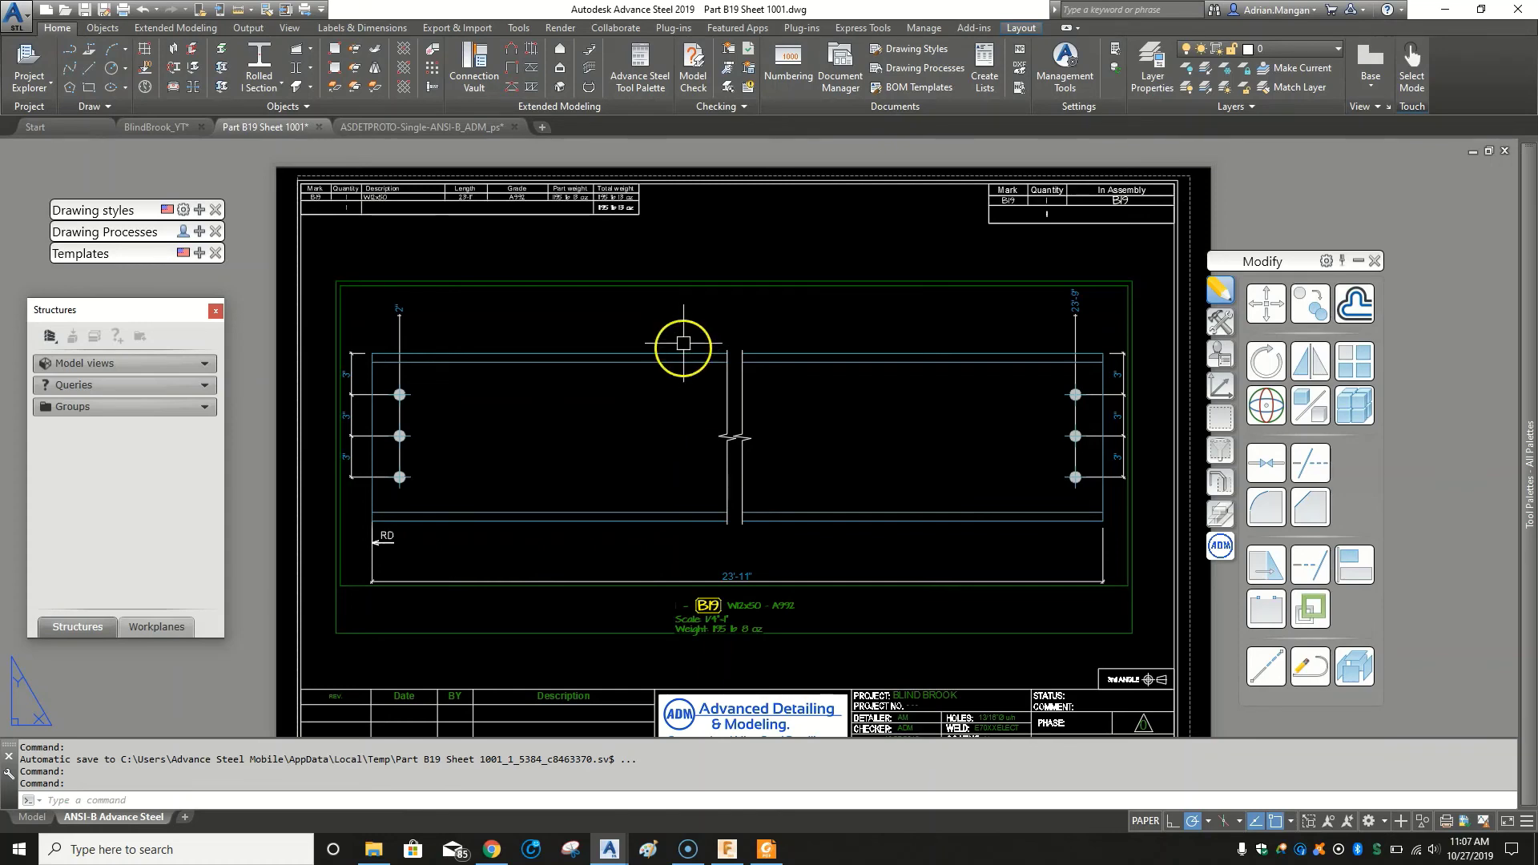
click(697, 294)
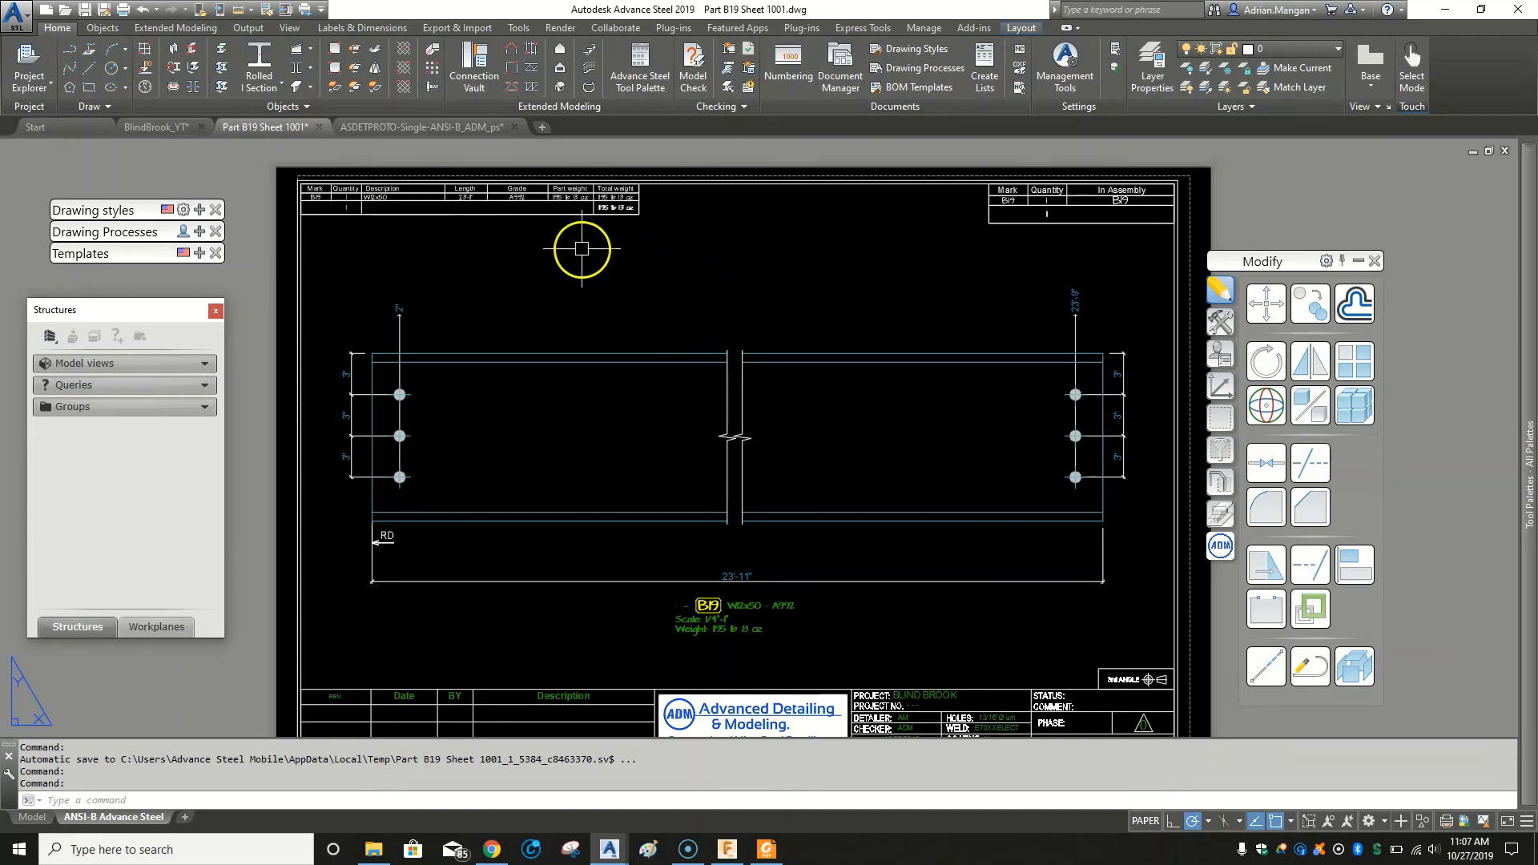
middle_drag(653, 345, 612, 301)
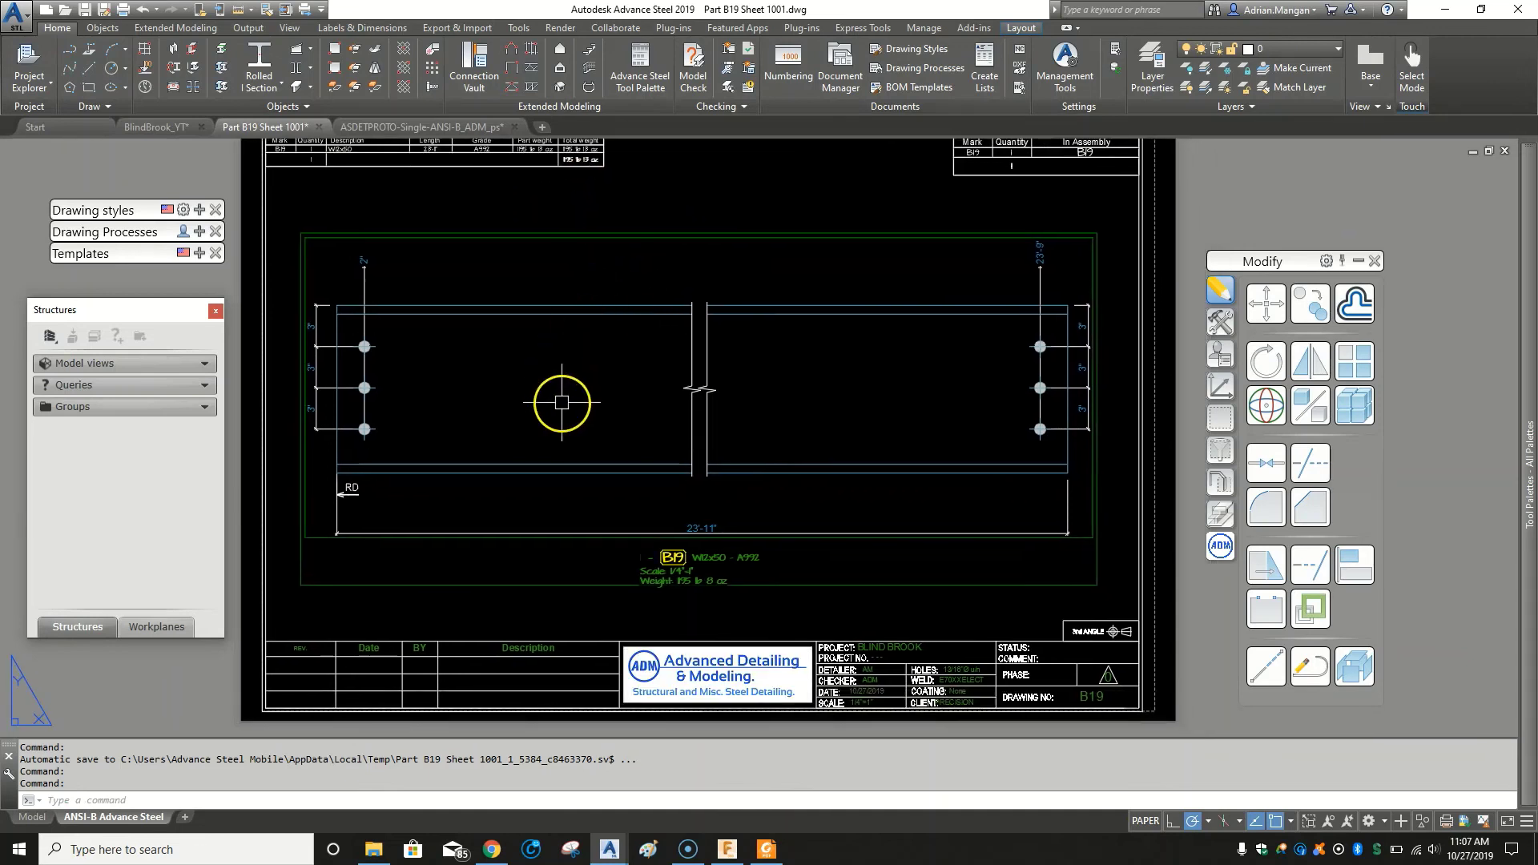
scroll(337, 537, up, 2)
click(334, 537)
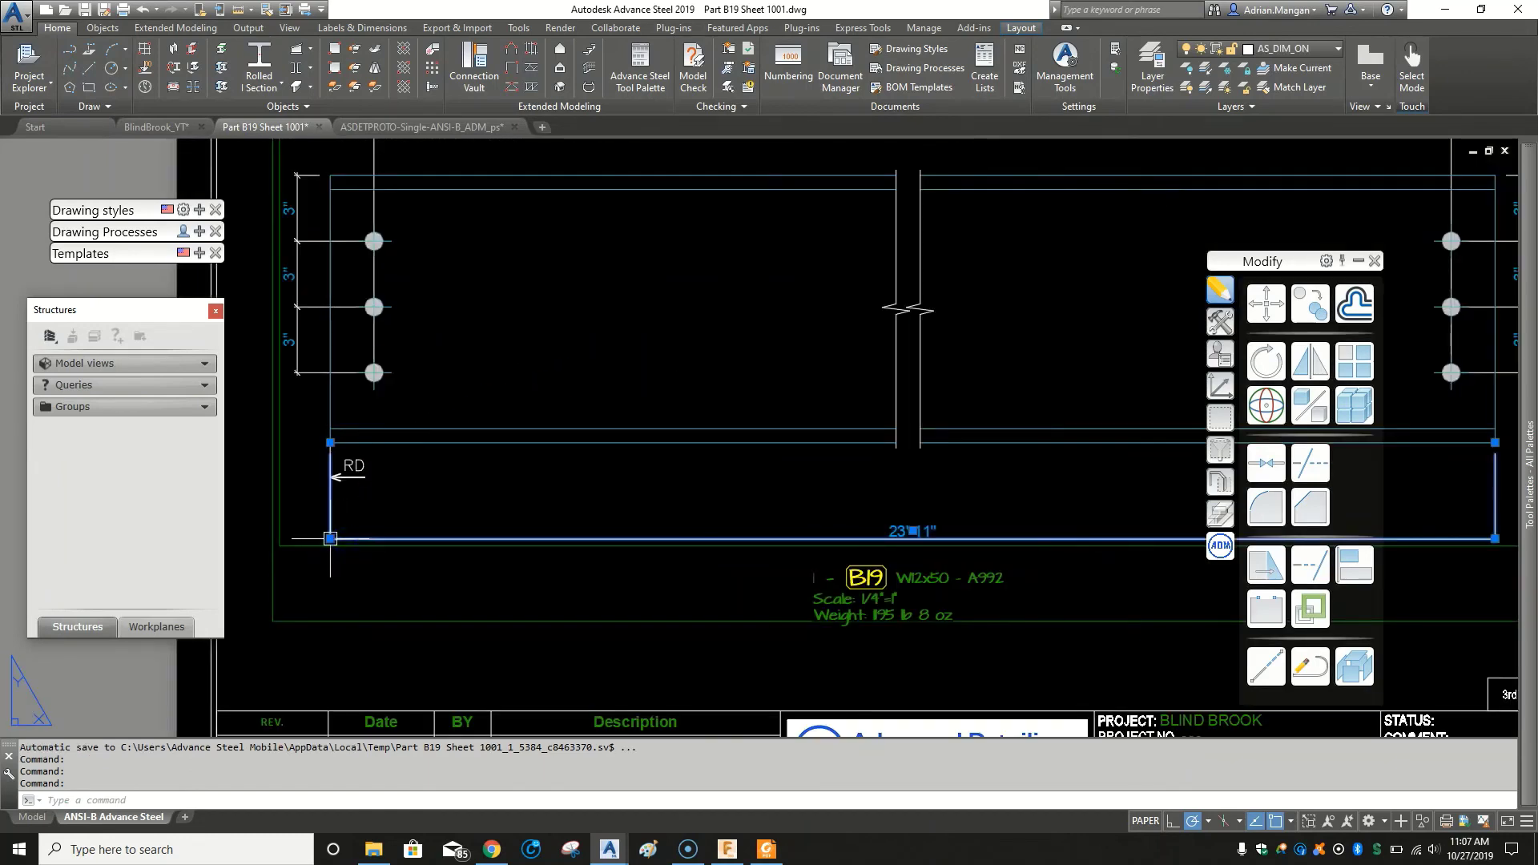
click(330, 537)
key(Escape)
key(Escape)
scroll(575, 491, down, 2)
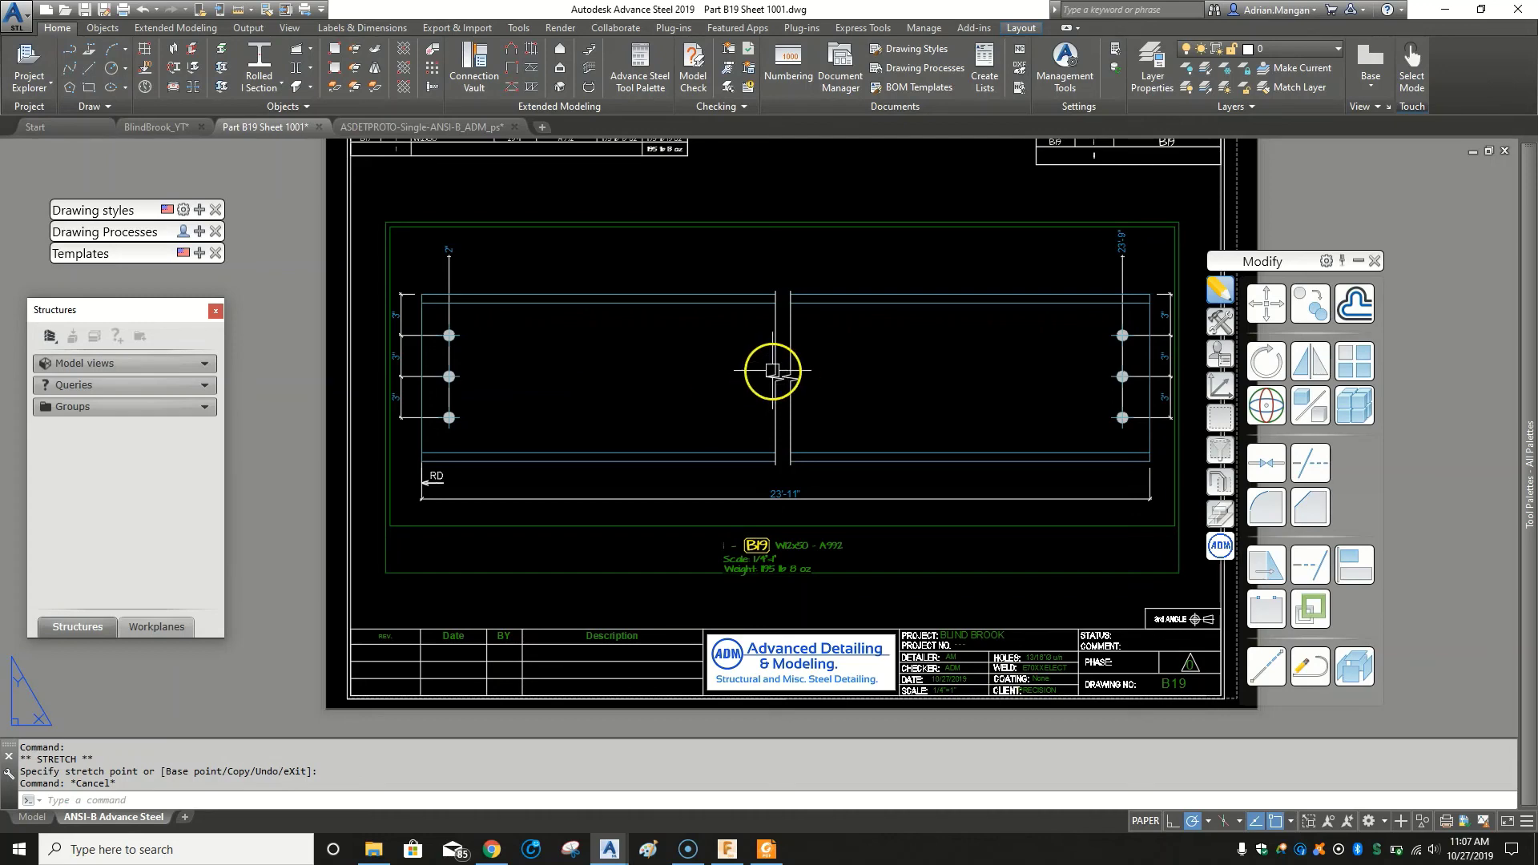
scroll(748, 370, down, 2)
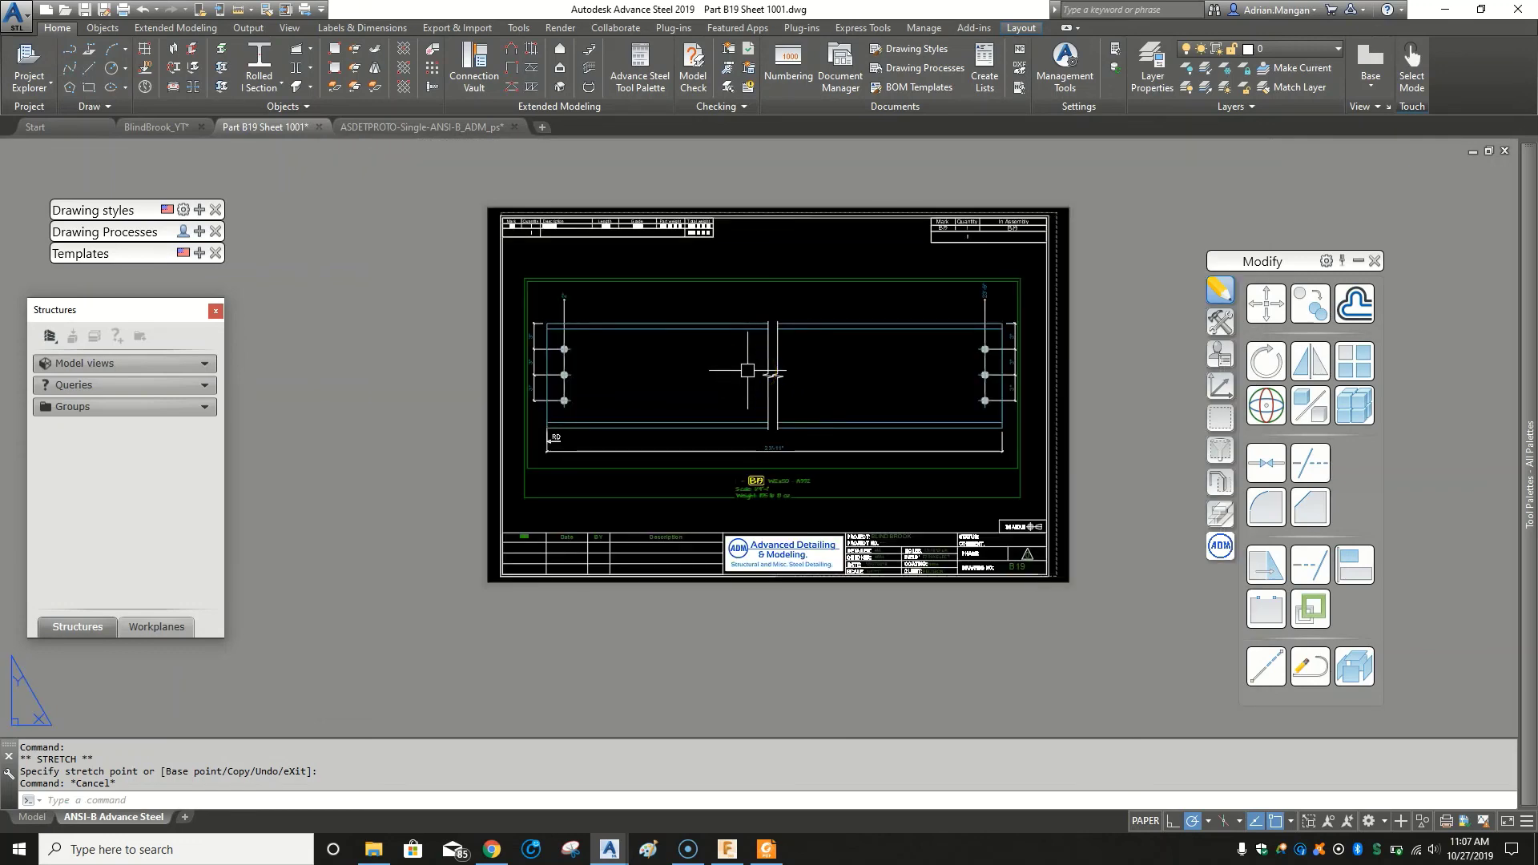
scroll(748, 371, up, 2)
middle_drag(753, 377, 674, 358)
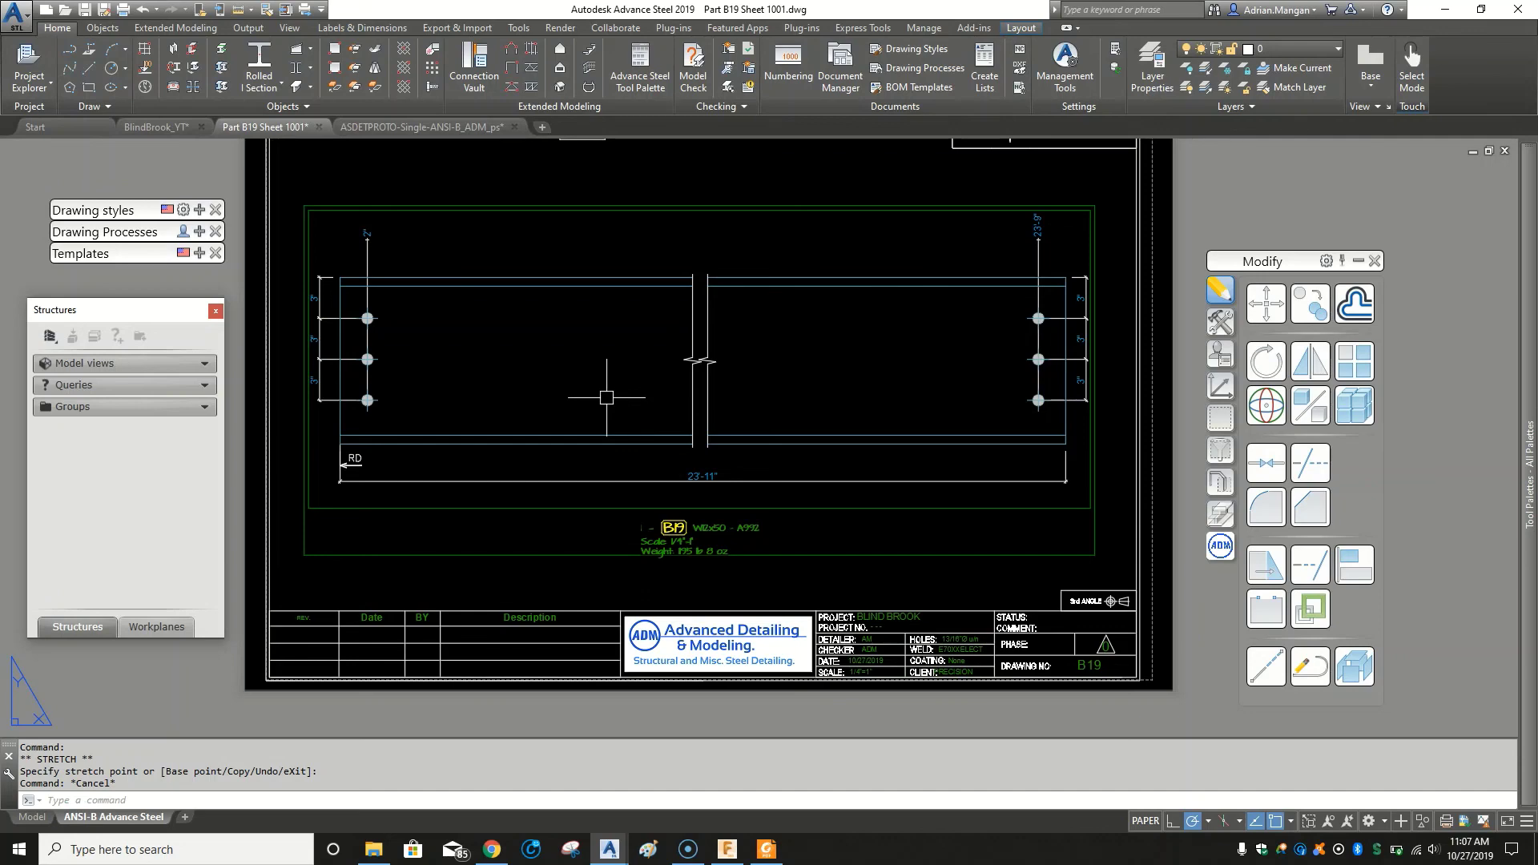
click(662, 488)
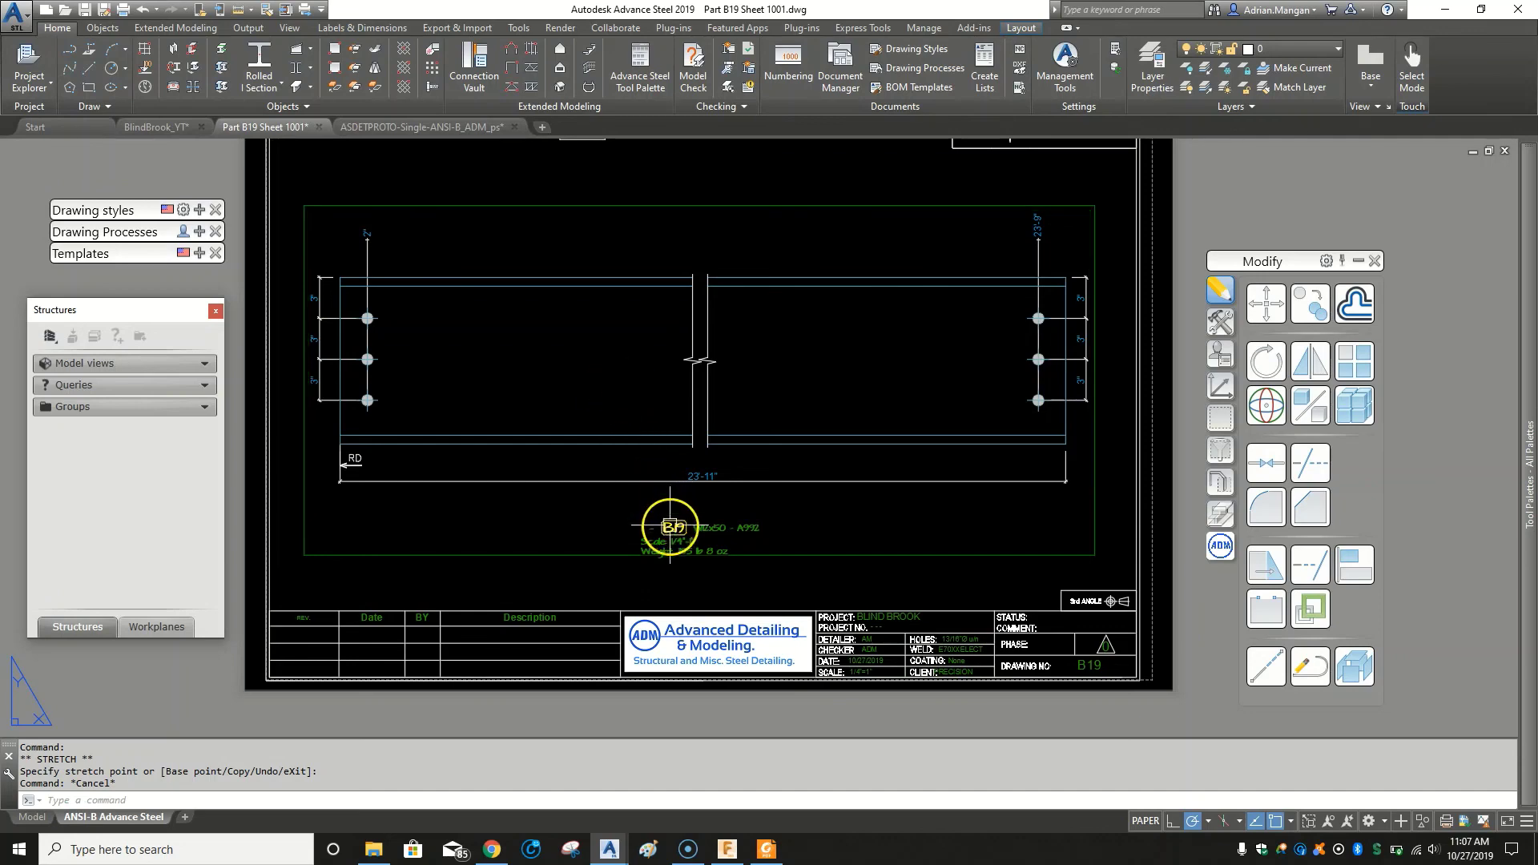
click(688, 543)
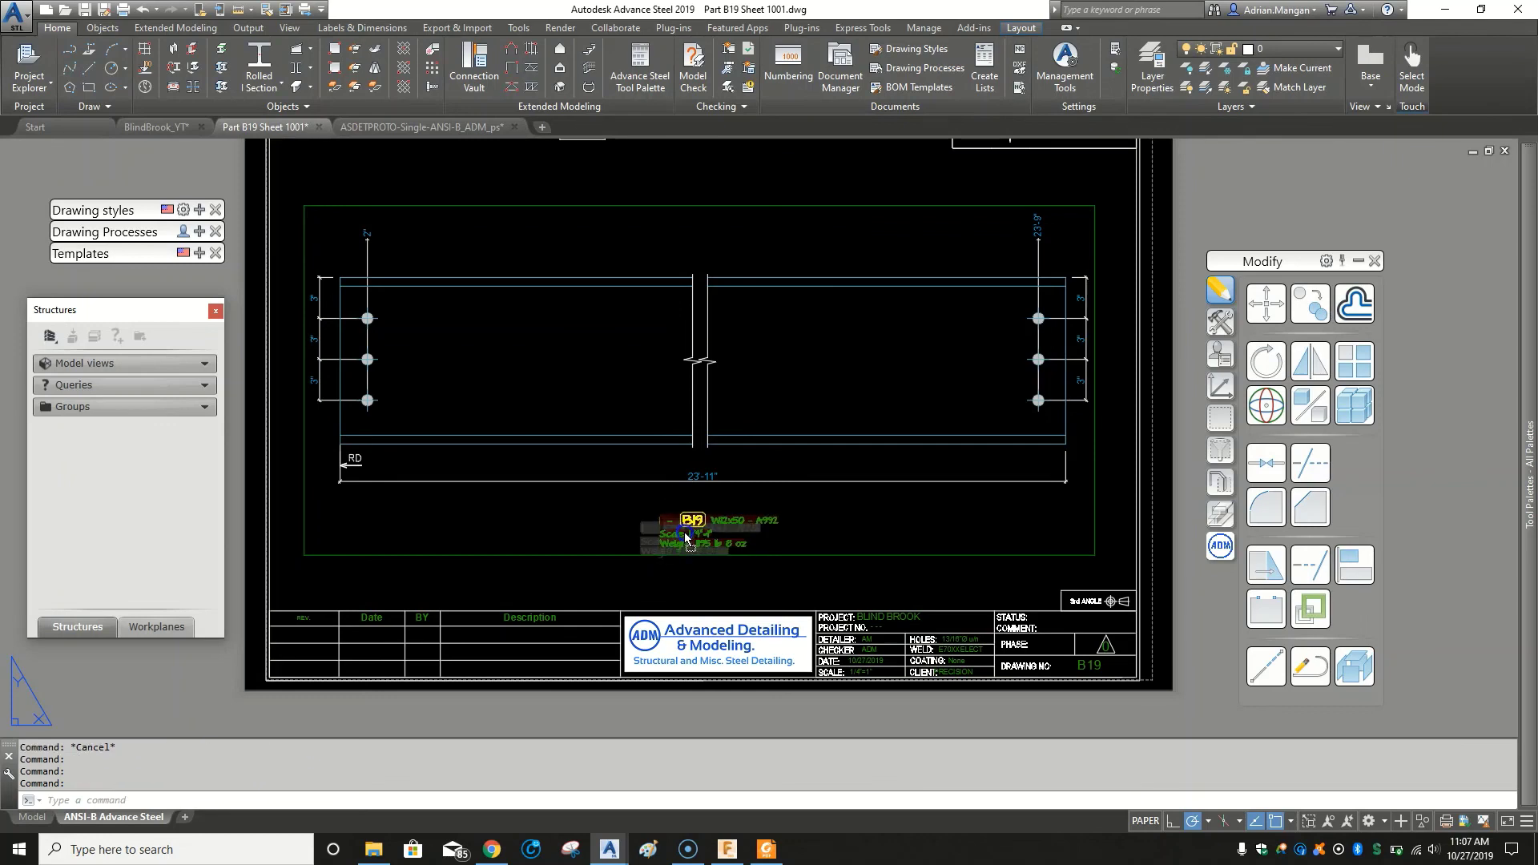
key(Escape)
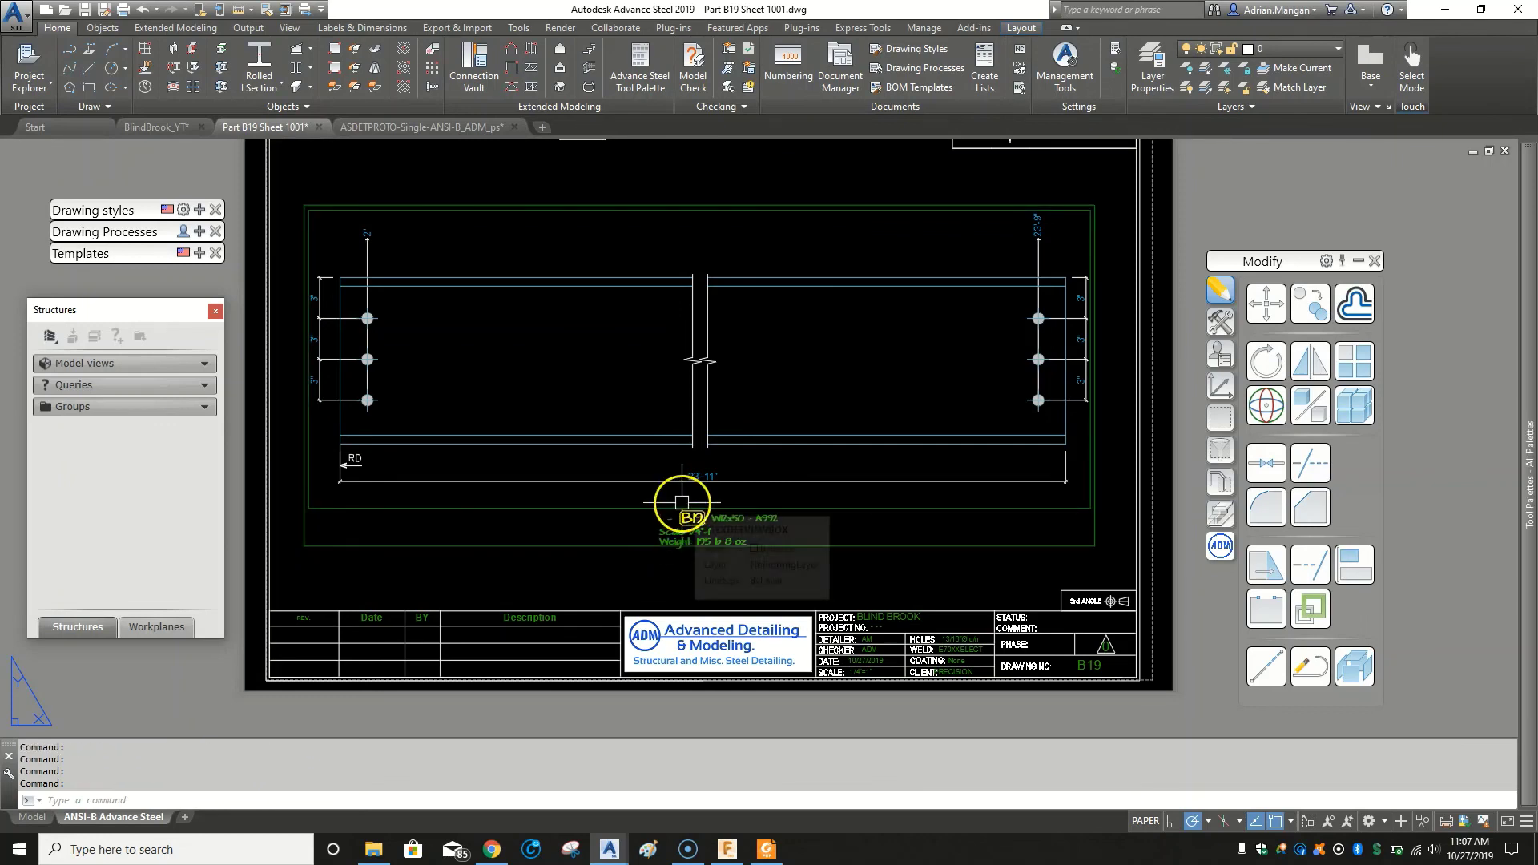
middle_drag(676, 510, 662, 524)
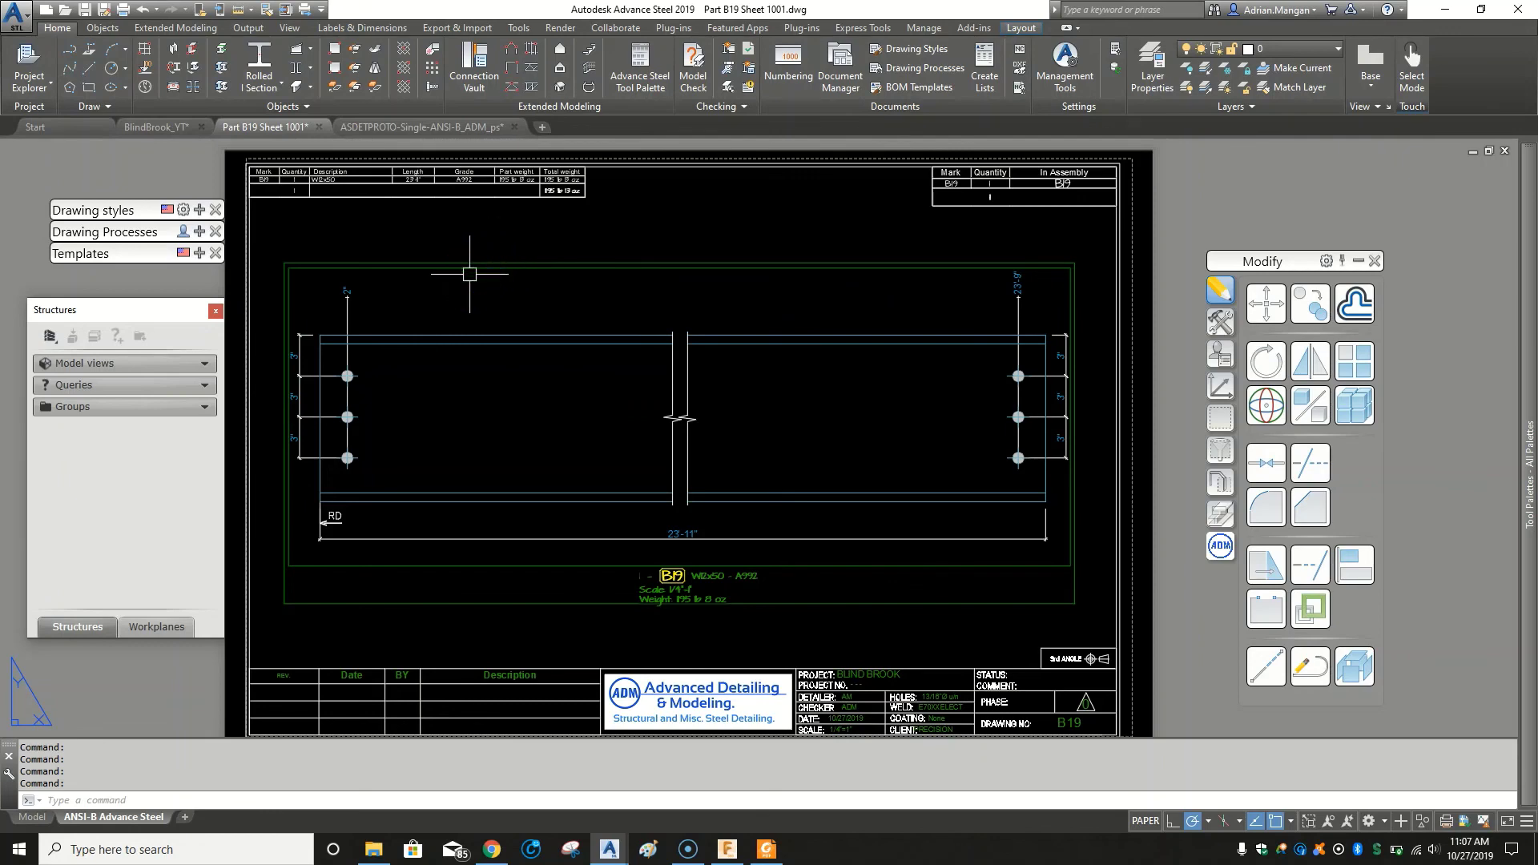
middle_drag(485, 309, 498, 296)
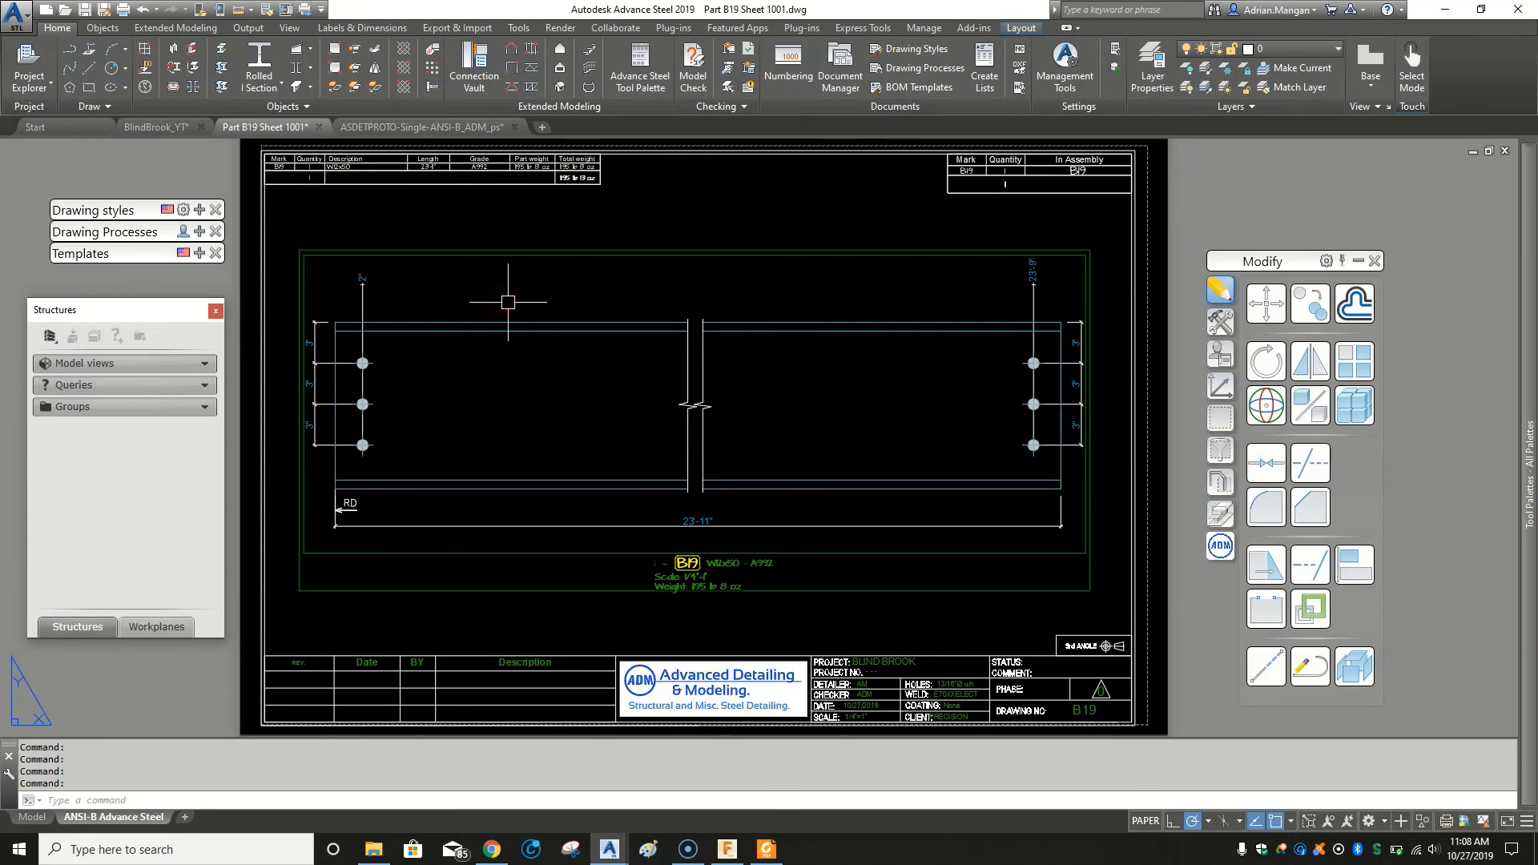